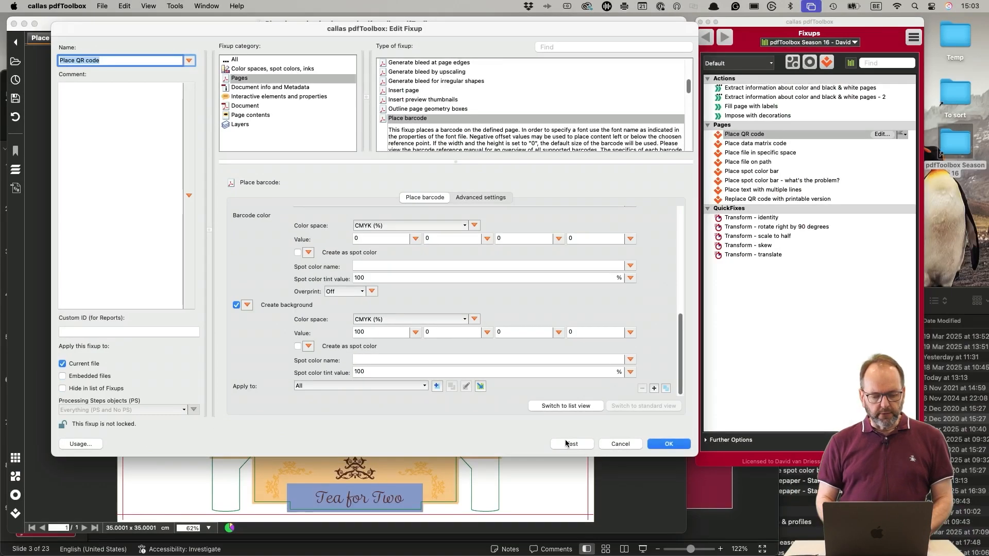
- Test the Place QR code fixup on the open PDF, check the placed code in the result, and save the fixup
{"action": "left_click", "coordinate": [571, 444]}
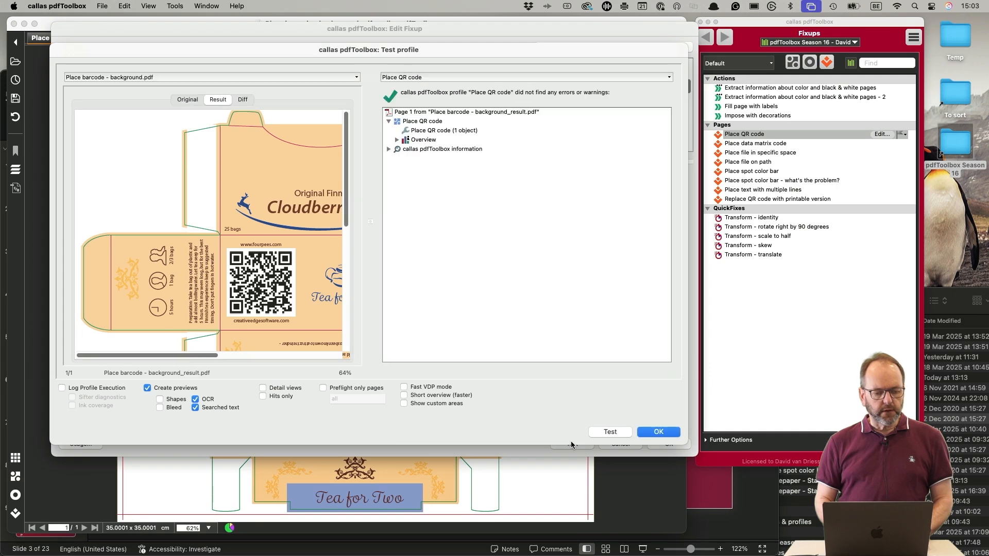
{"action": "left_click_drag", "start_coordinate": [192, 354], "coordinate": [312, 354]}
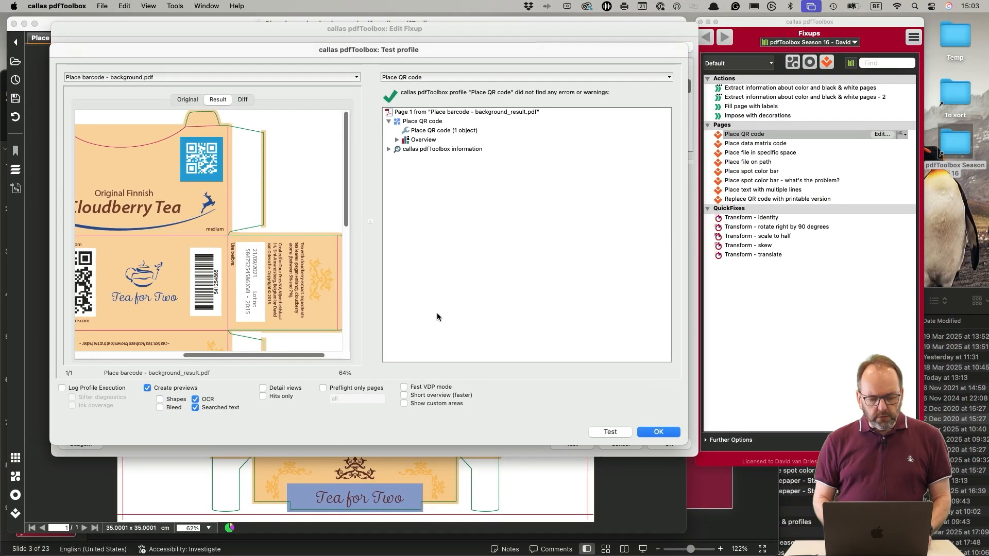
{"action": "left_click", "coordinate": [663, 432]}
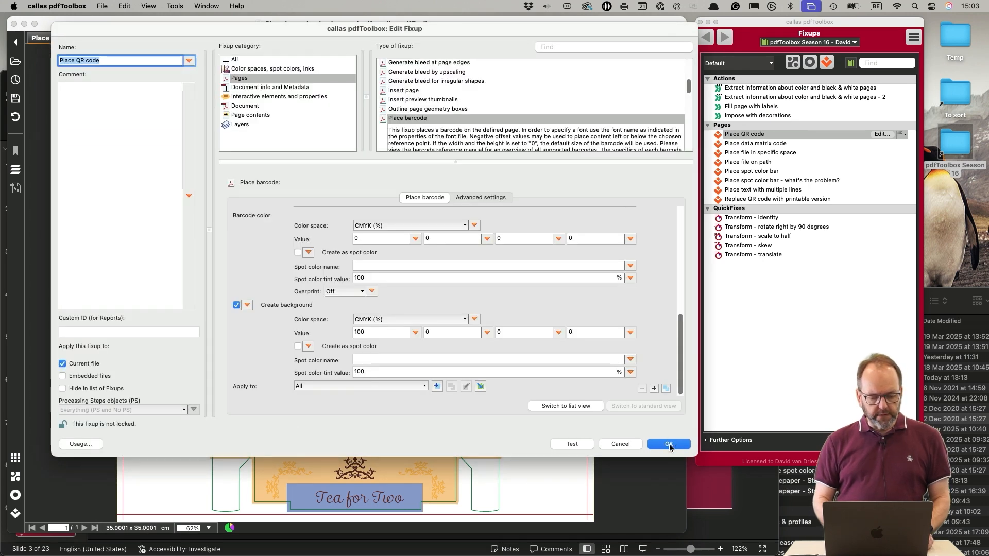
{"action": "left_click", "coordinate": [669, 444]}
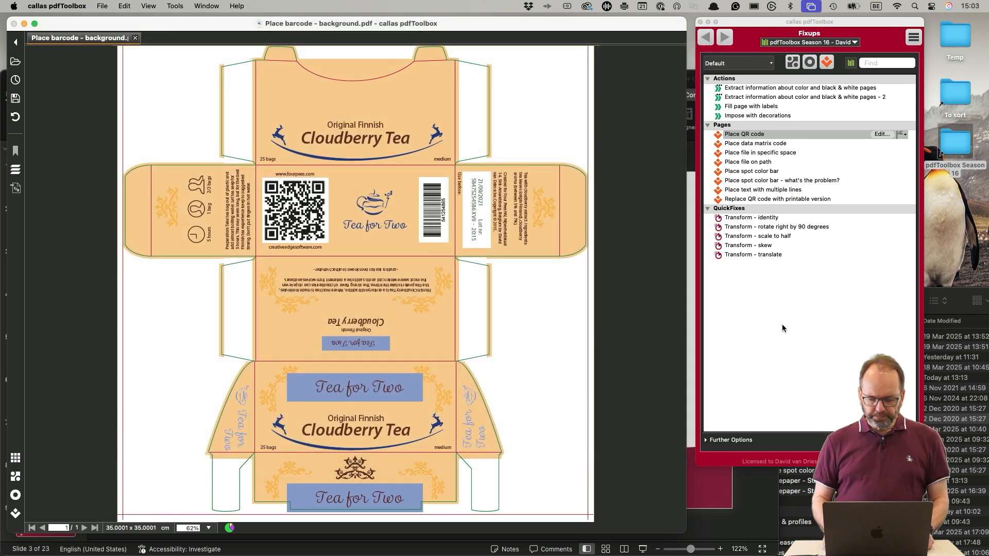
- Switch to PowerPoint, view the "Access to advanced parameters" slide, and hide the presentation again
{"action": "left_click", "coordinate": [694, 311]}
{"action": "left_click", "coordinate": [688, 304]}
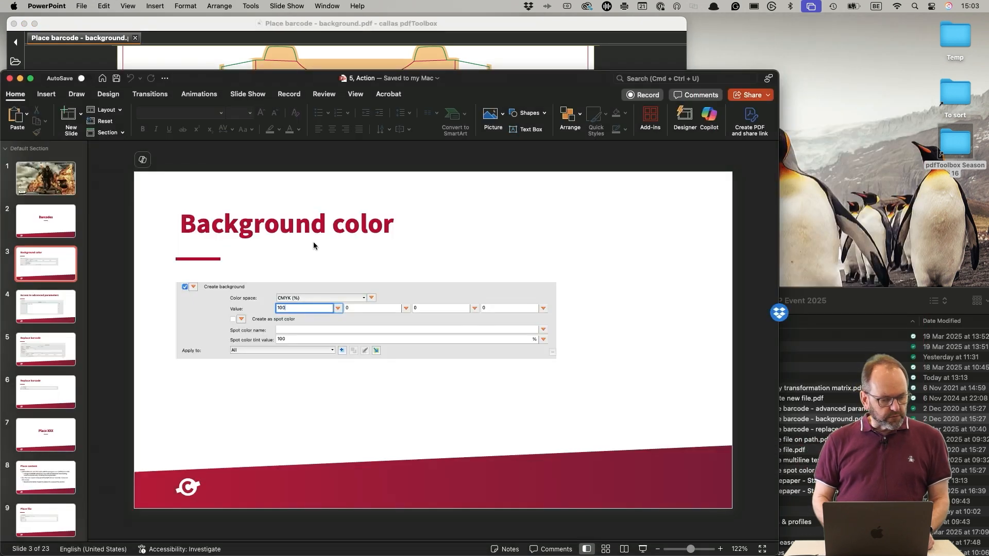
{"action": "left_click", "coordinate": [69, 309]}
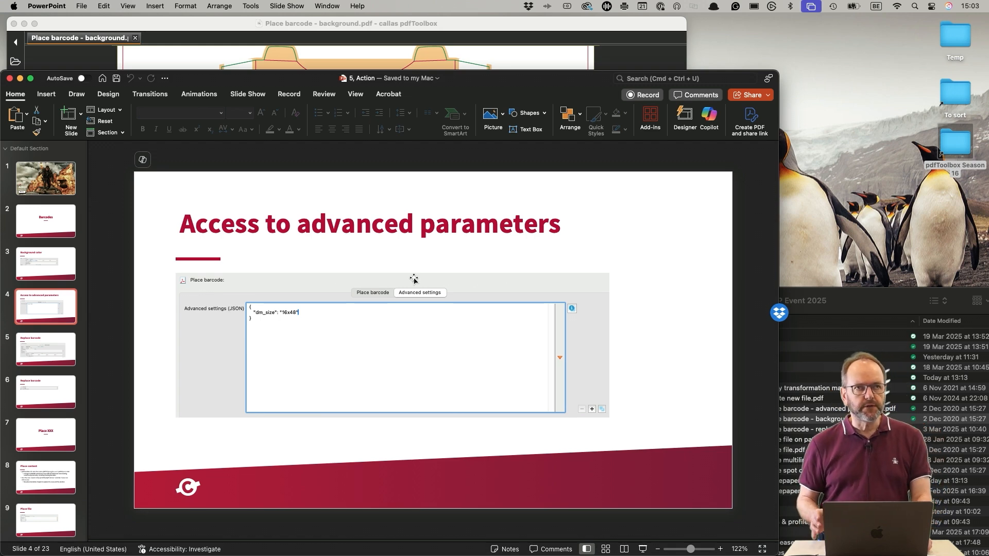
{"action": "key", "text": "super+h"}
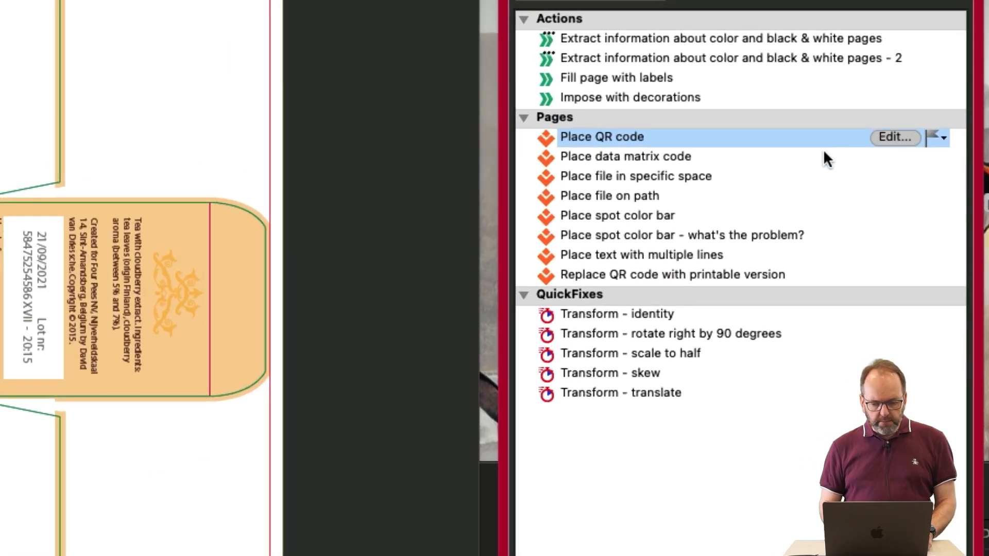
- Open the Place data matrix code fixup for editing and test it on the PDF, examining the placed barcode against its background
{"action": "left_click", "coordinate": [824, 153]}
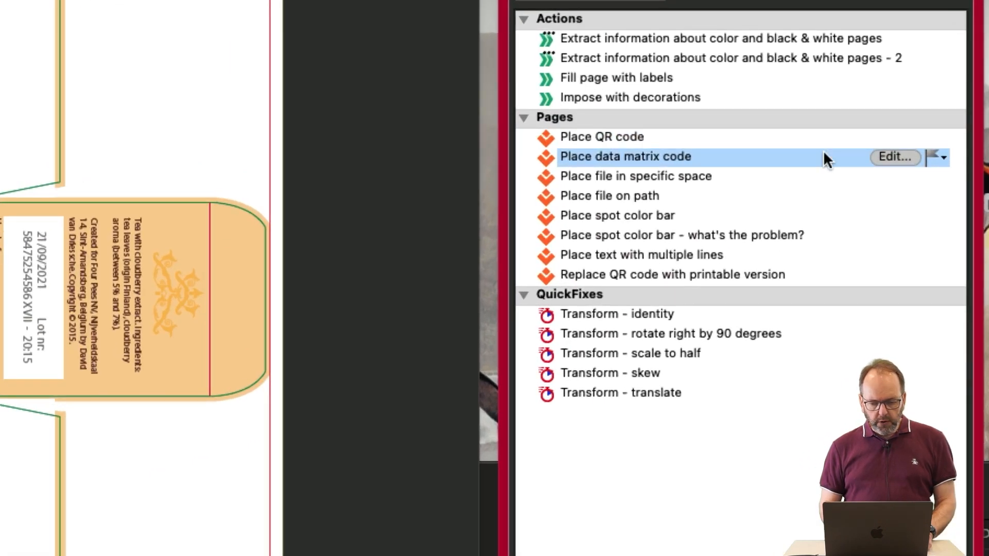
{"action": "left_click", "coordinate": [891, 157]}
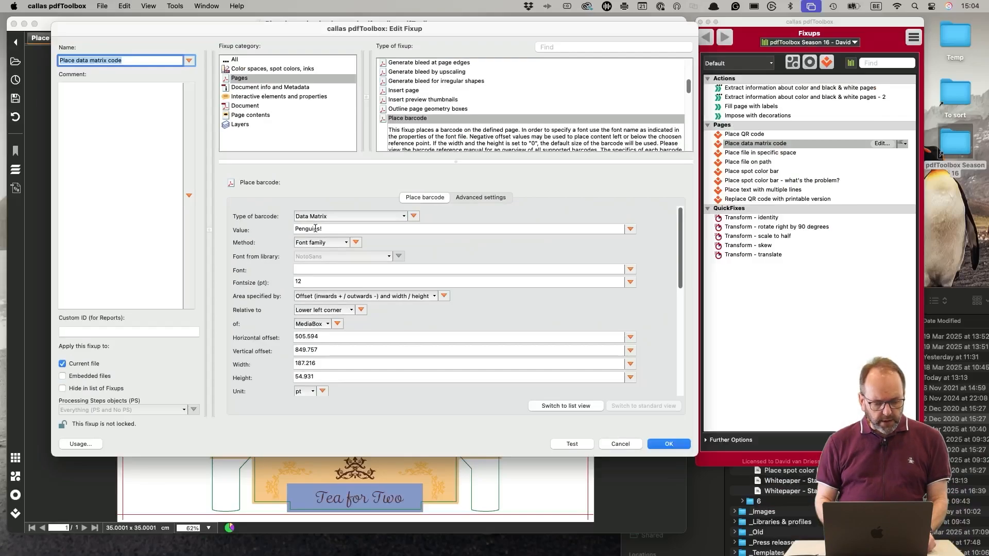
{"action": "left_click", "coordinate": [573, 443]}
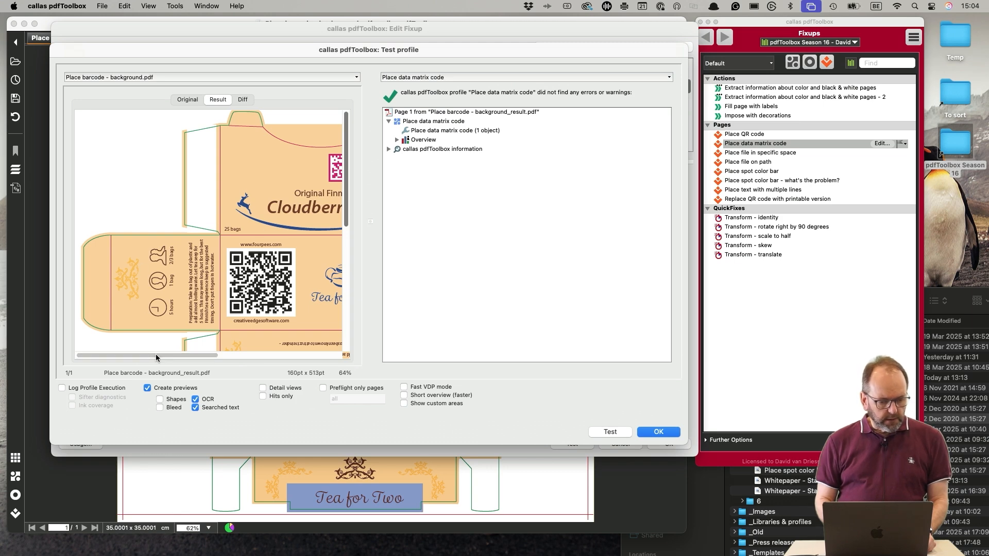
{"action": "left_click_drag", "start_coordinate": [156, 357], "coordinate": [217, 372]}
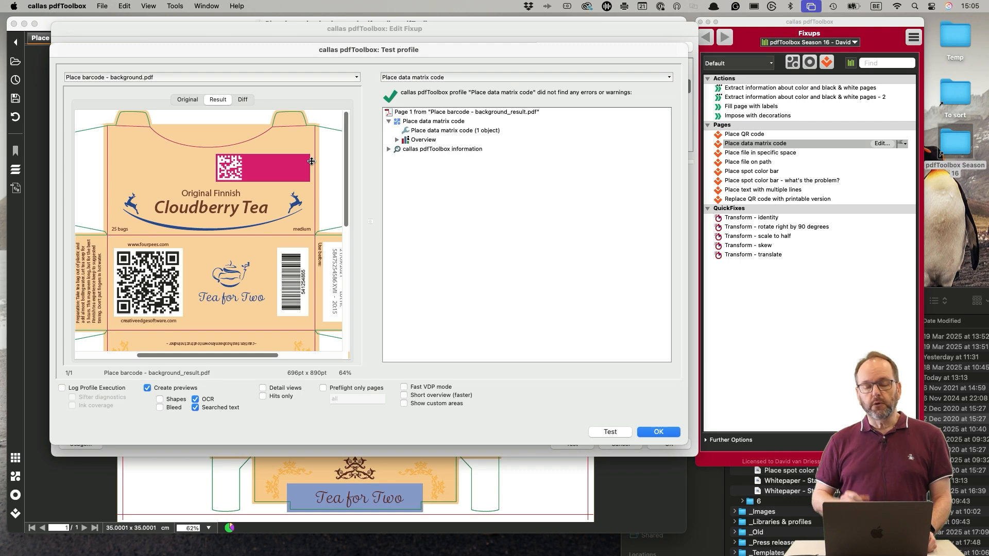
{"action": "left_click", "coordinate": [664, 434]}
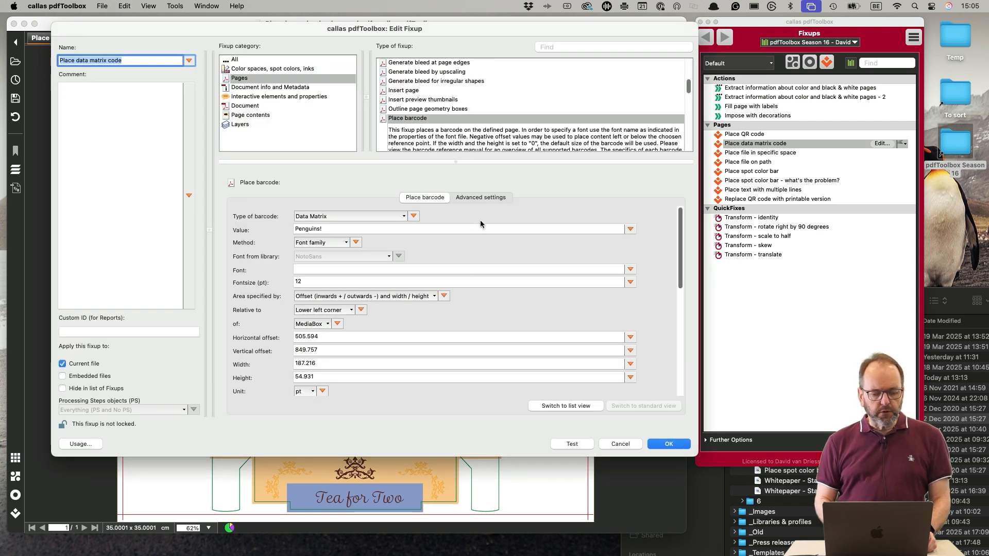
- From the barcode fixup's advanced JSON settings, open the related help article and read its section on advanced settings for barcodes
{"action": "left_click", "coordinate": [481, 200]}
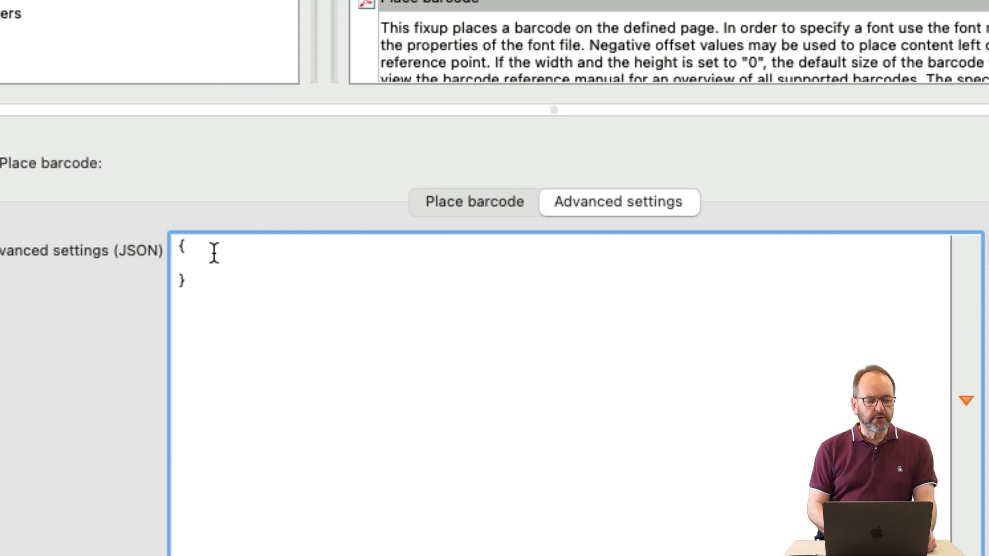
{"action": "left_click", "coordinate": [222, 260]}
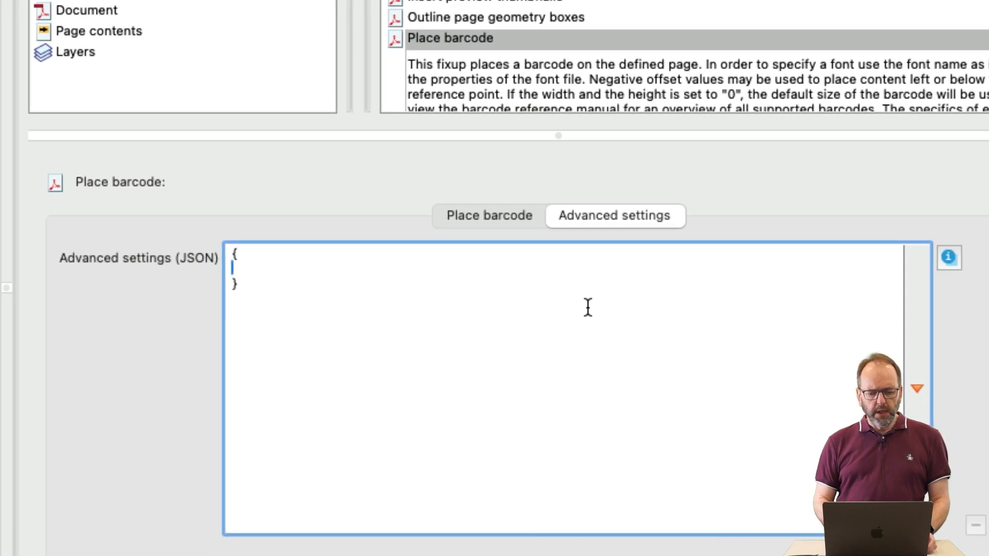
{"action": "left_click", "coordinate": [949, 259]}
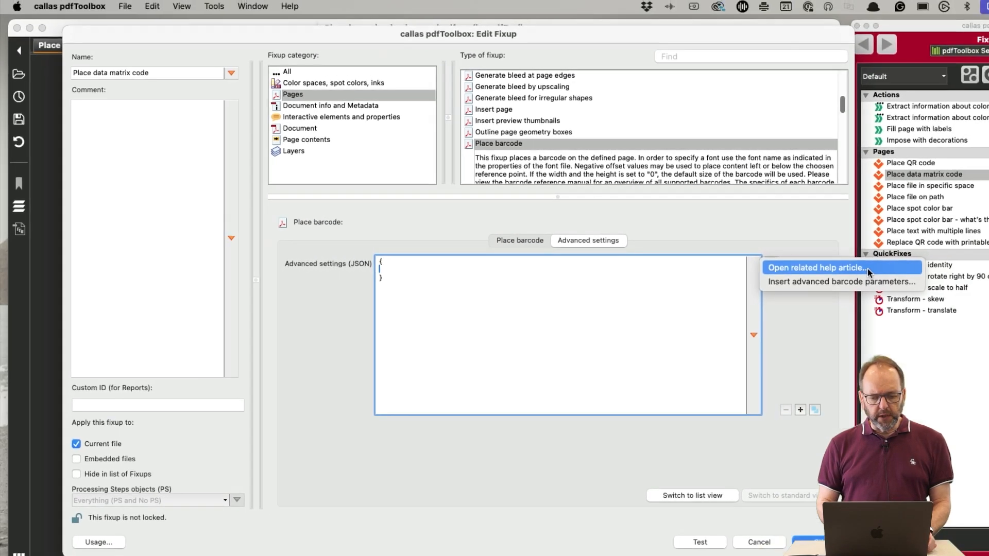
{"action": "left_click", "coordinate": [838, 261]}
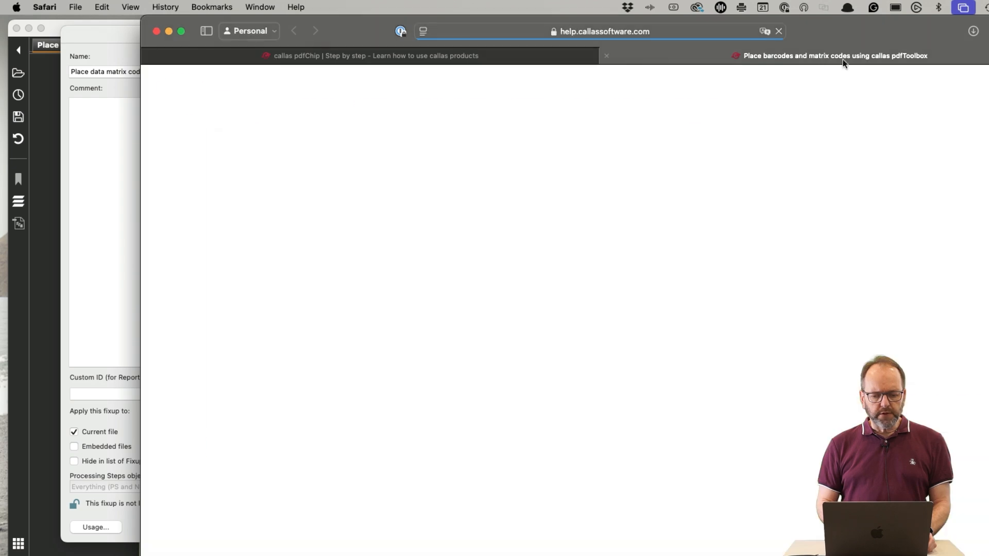
{"action": "left_click_drag", "start_coordinate": [888, 24], "coordinate": [815, 17]}
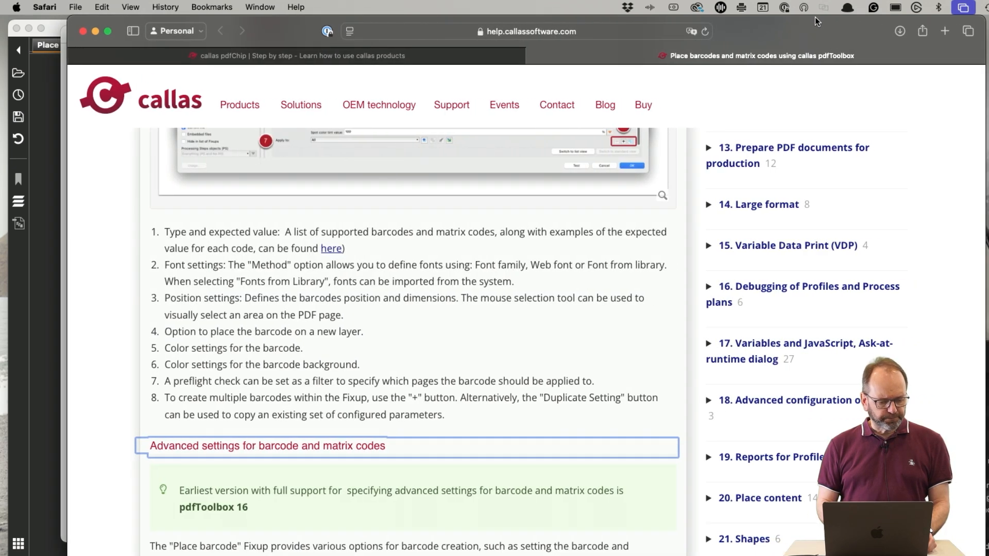
{"action": "scroll", "coordinate": [231, 410], "scroll_direction": "down", "scroll_amount": 5}
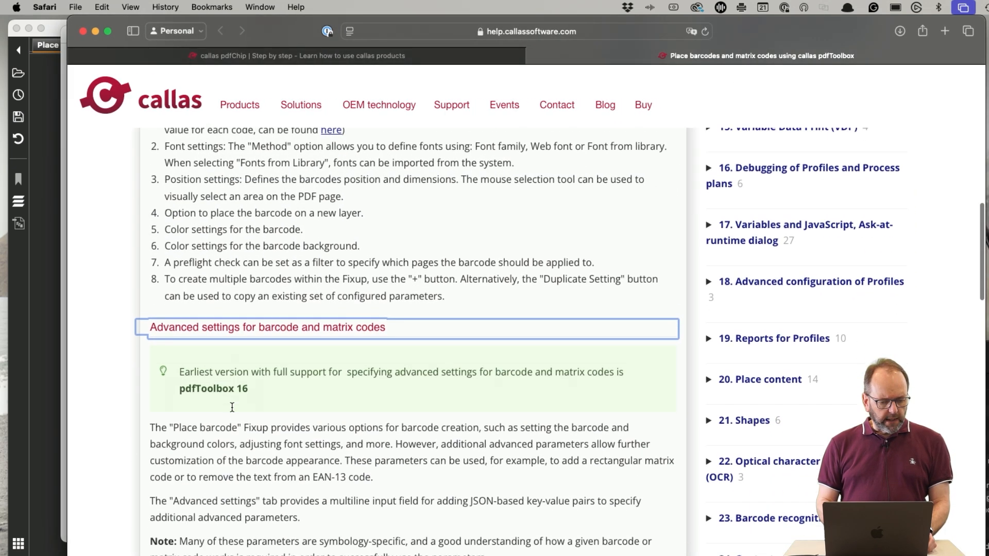
{"action": "scroll", "coordinate": [231, 411], "scroll_direction": "down", "scroll_amount": 2}
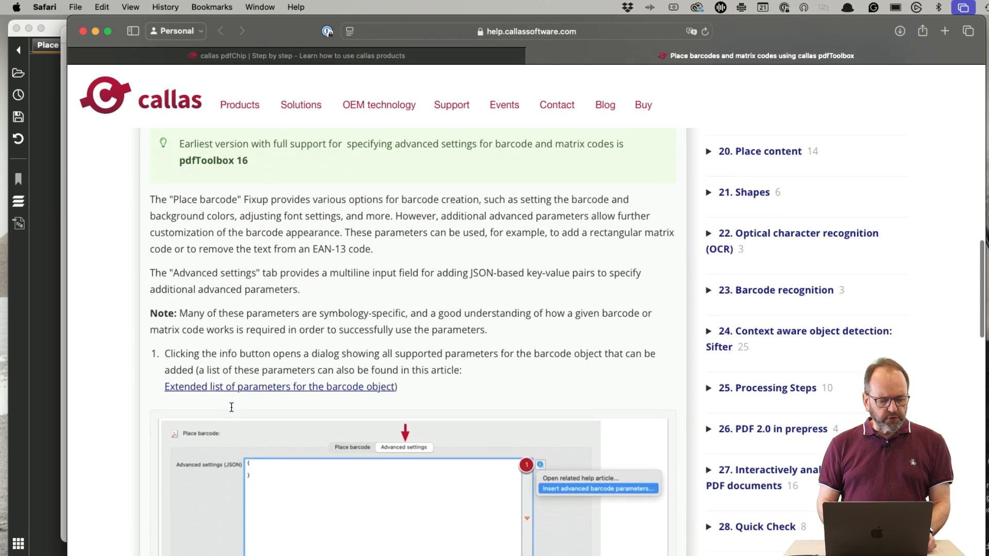
{"action": "scroll", "coordinate": [231, 409], "scroll_direction": "up", "scroll_amount": 2}
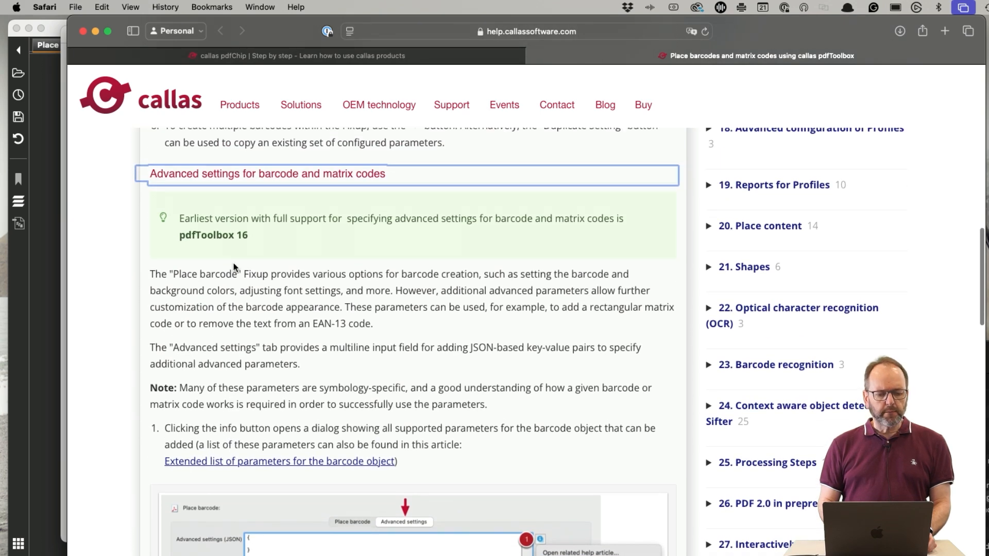
- Open the extended list of barcode object parameters, search it for dm_size, and select the 16x48 value
{"action": "left_click", "coordinate": [273, 462]}
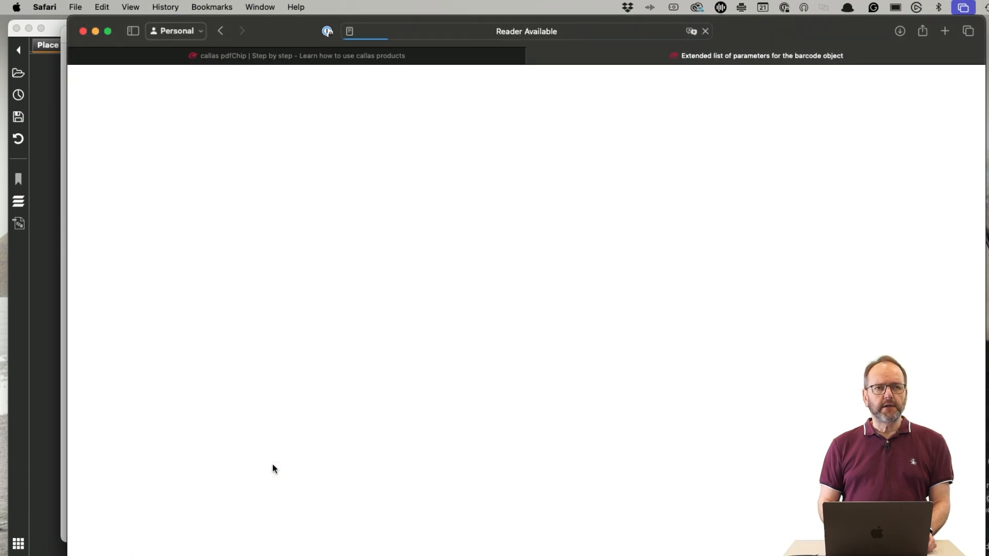
{"action": "scroll", "coordinate": [274, 466], "scroll_direction": "down", "scroll_amount": 15}
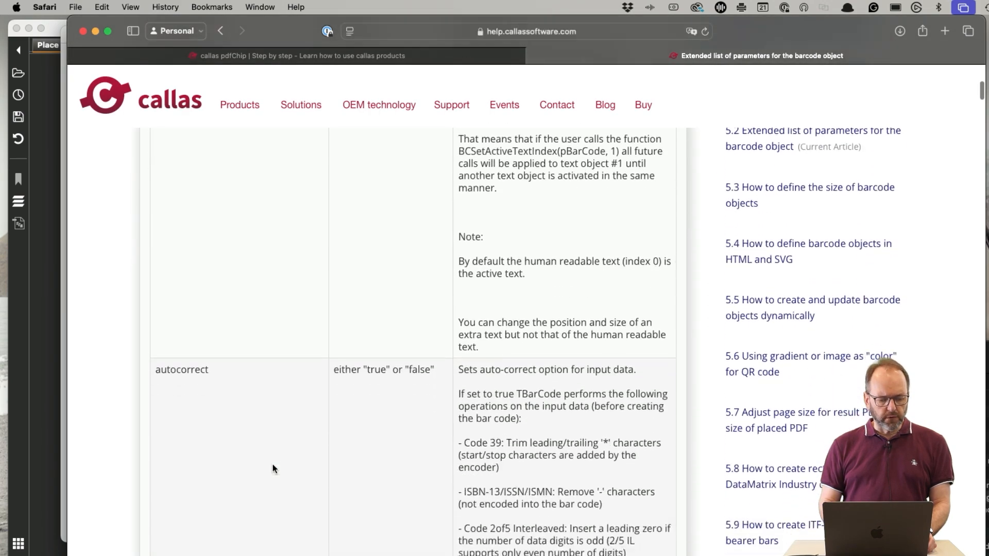
{"action": "scroll", "coordinate": [273, 466], "scroll_direction": "down", "scroll_amount": 20}
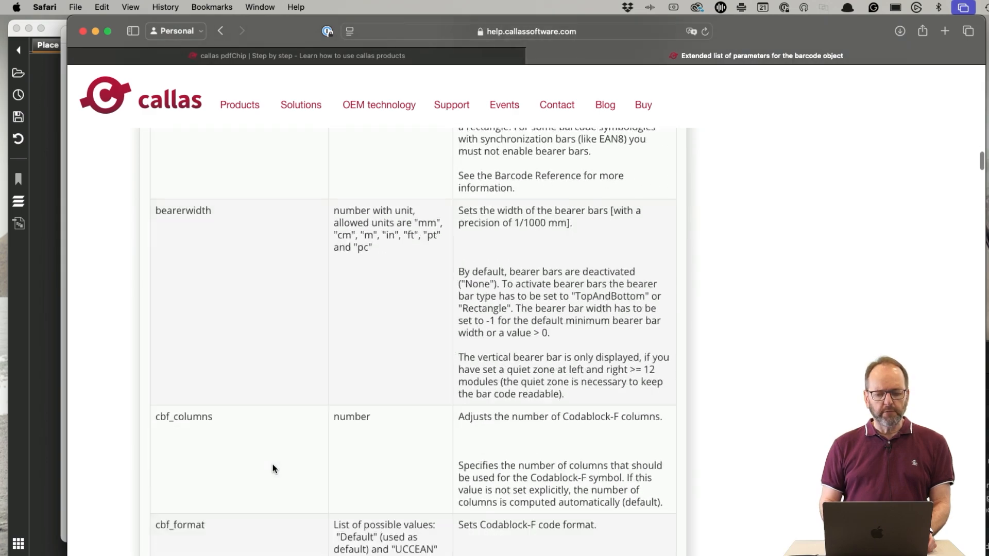
{"action": "scroll", "coordinate": [273, 466], "scroll_direction": "down", "scroll_amount": 10}
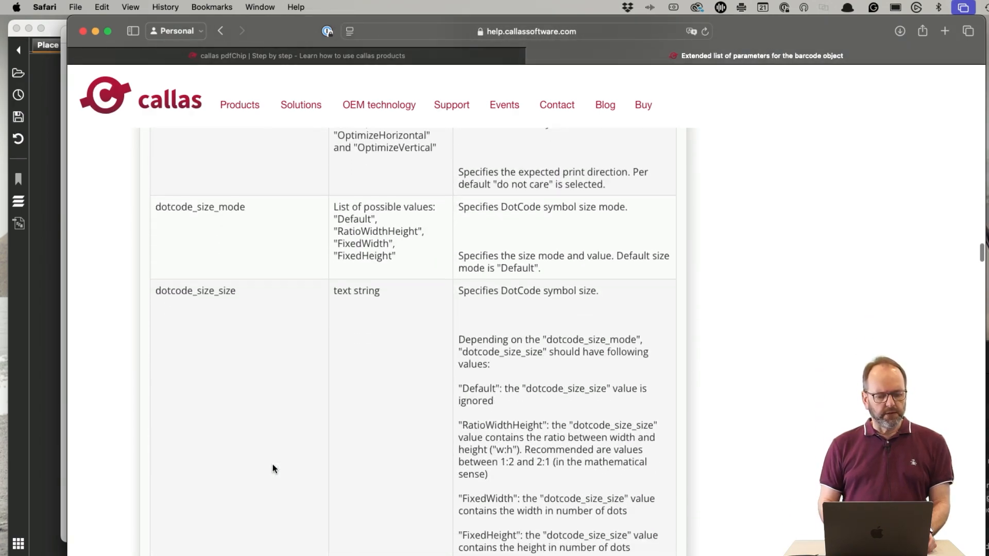
{"action": "key", "text": "super+f"}
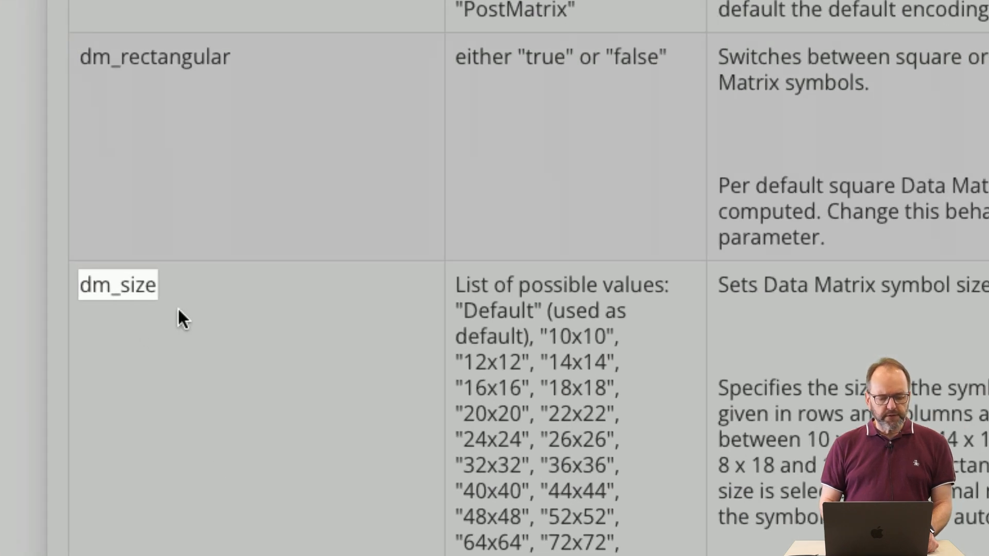
{"action": "scroll", "coordinate": [452, 518], "scroll_direction": "down", "scroll_amount": 4}
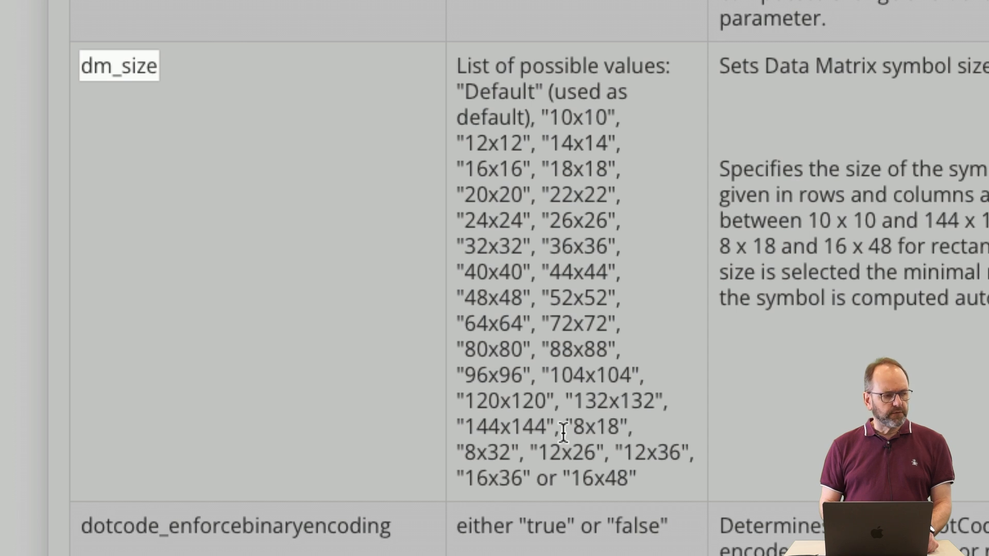
{"action": "double_click", "coordinate": [598, 477]}
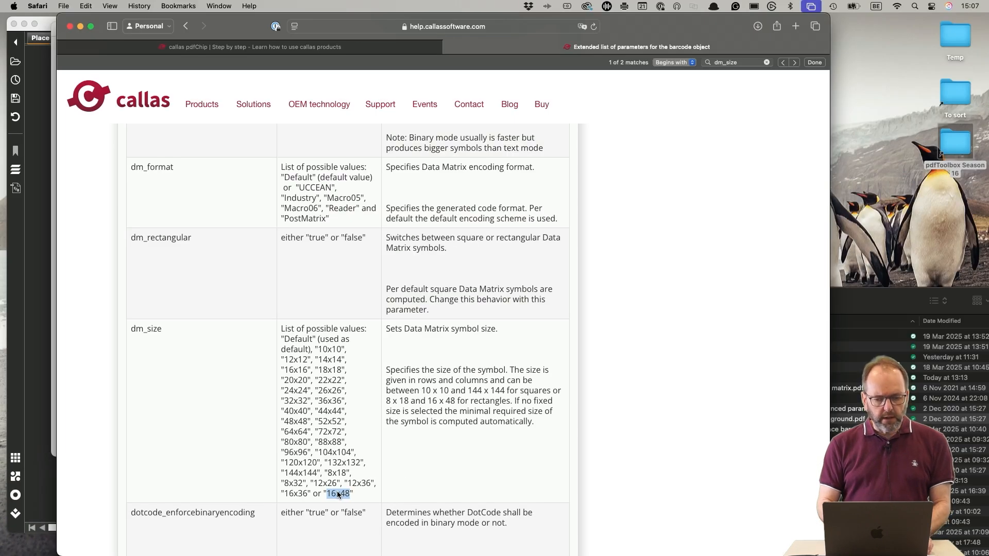
- Switch back to pdfToolbox and insert the dm_size parameter into the advanced JSON settings, filtering the parameter list by "dm"
{"action": "key", "text": "super+Tab"}
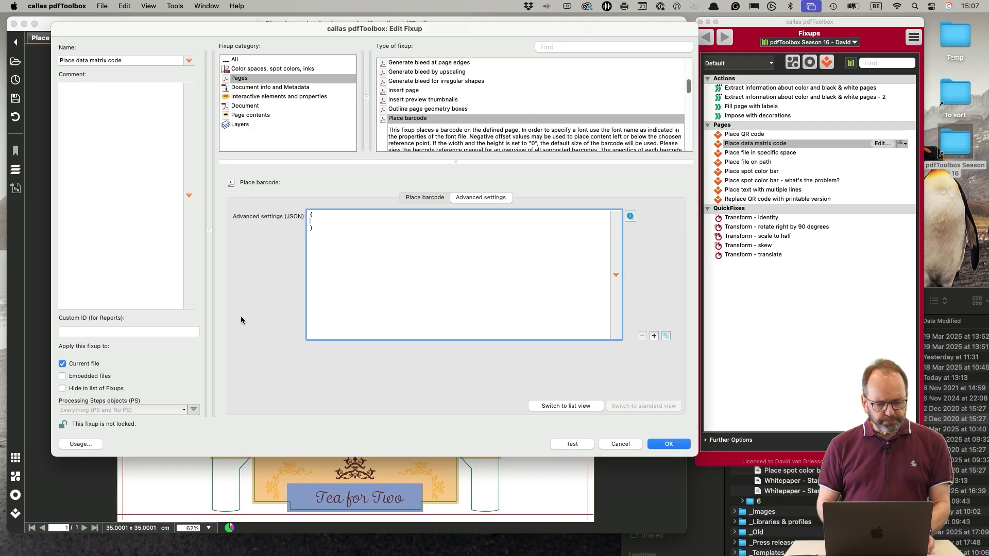
{"action": "left_click", "coordinate": [630, 217]}
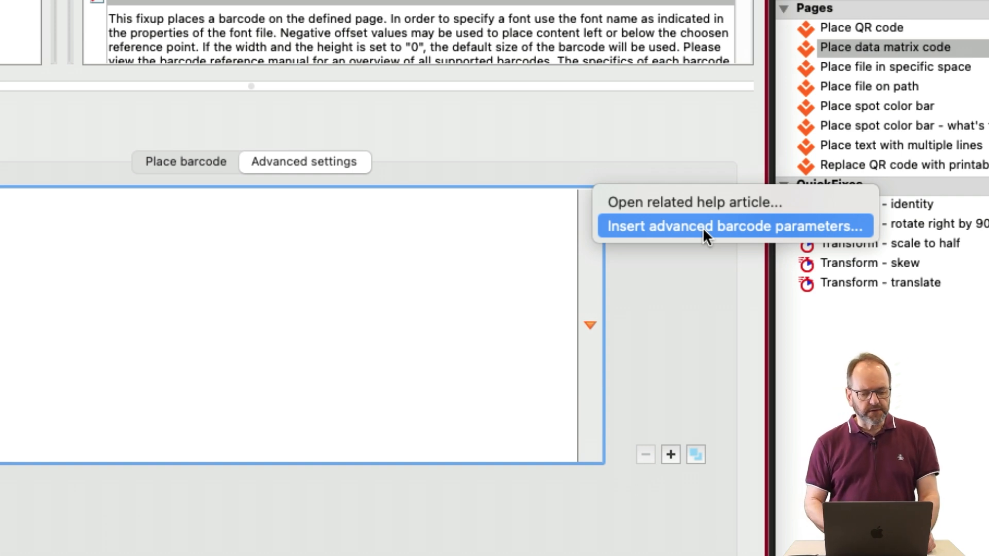
{"action": "left_click", "coordinate": [702, 227]}
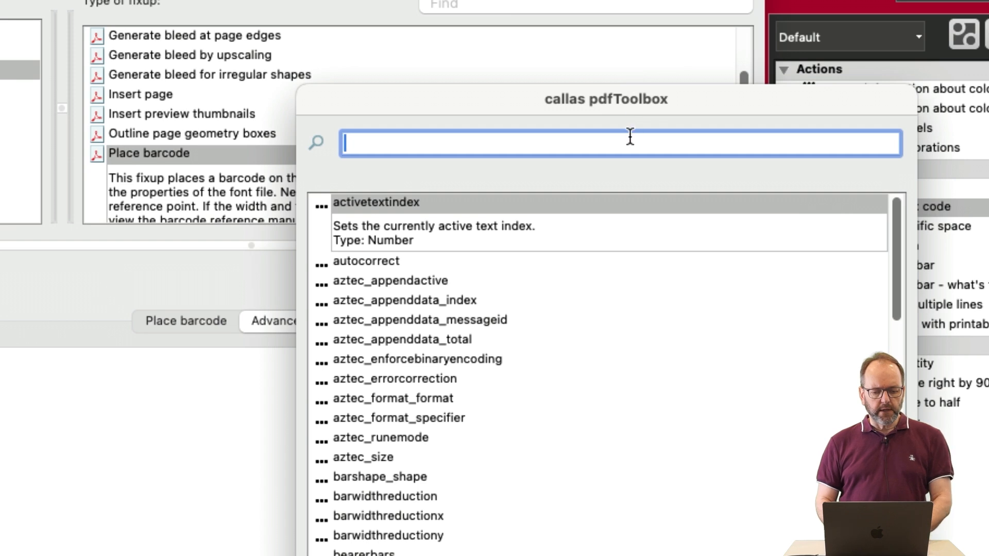
{"action": "type", "text": "dm"}
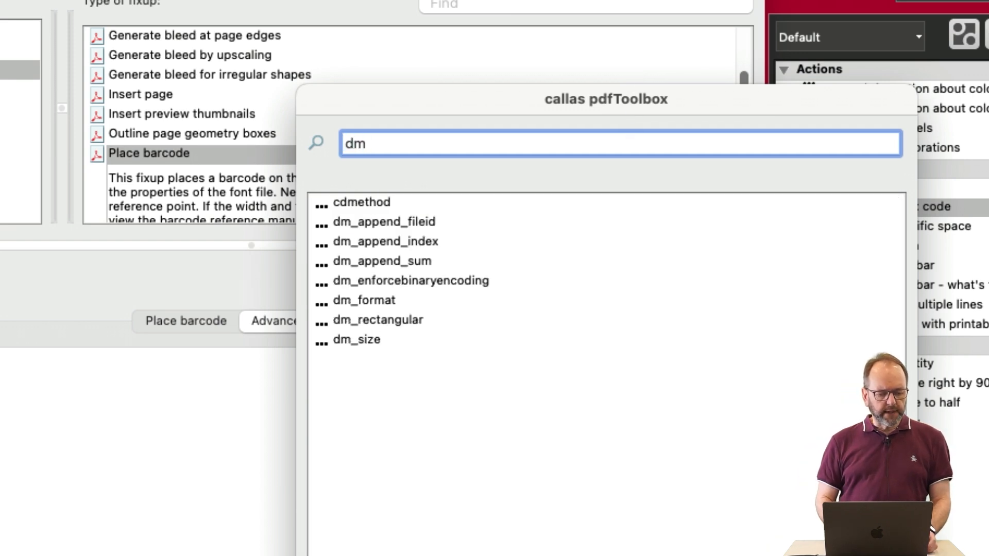
{"action": "left_click", "coordinate": [405, 339]}
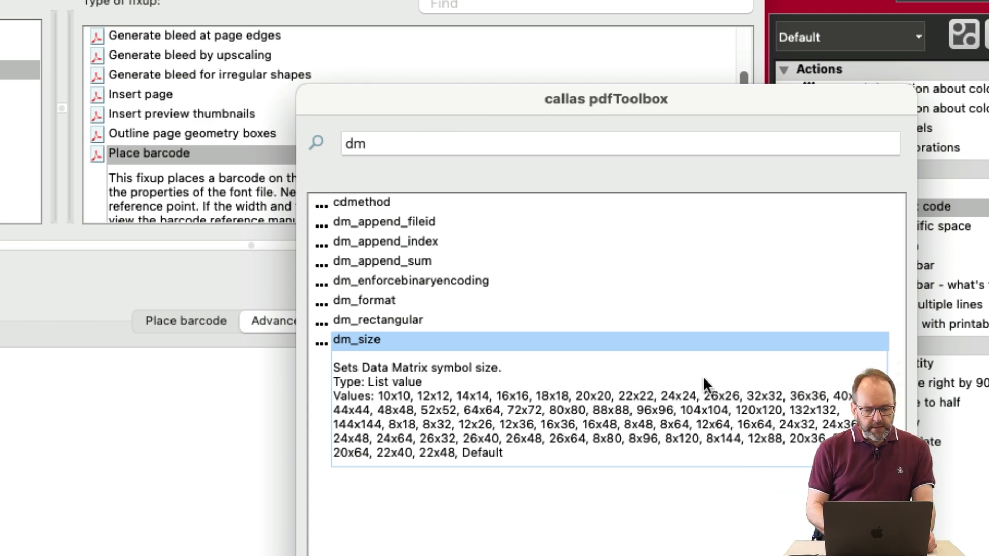
{"action": "double_click", "coordinate": [676, 340]}
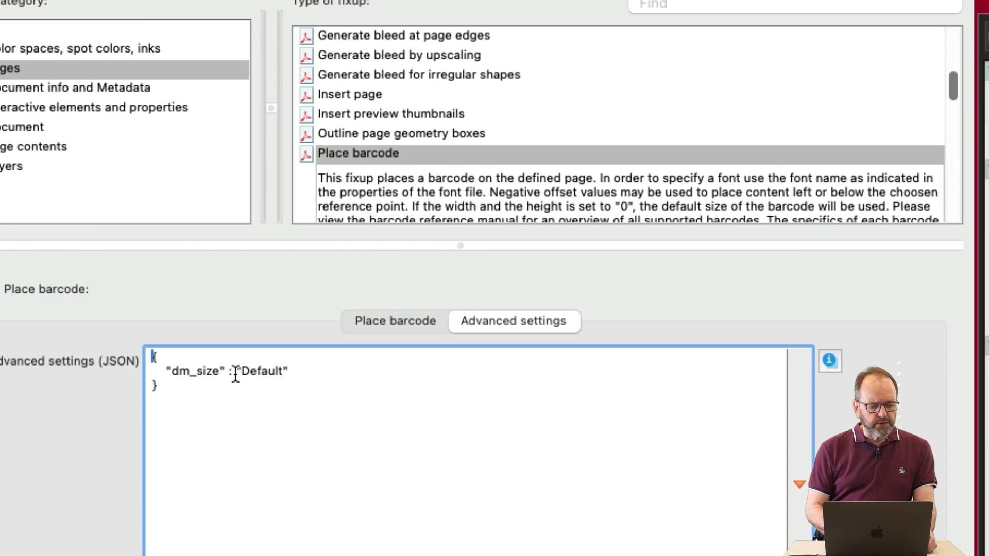
- Set the dm_size value in the advanced JSON settings to "16x48"
{"action": "double_click", "coordinate": [274, 371]}
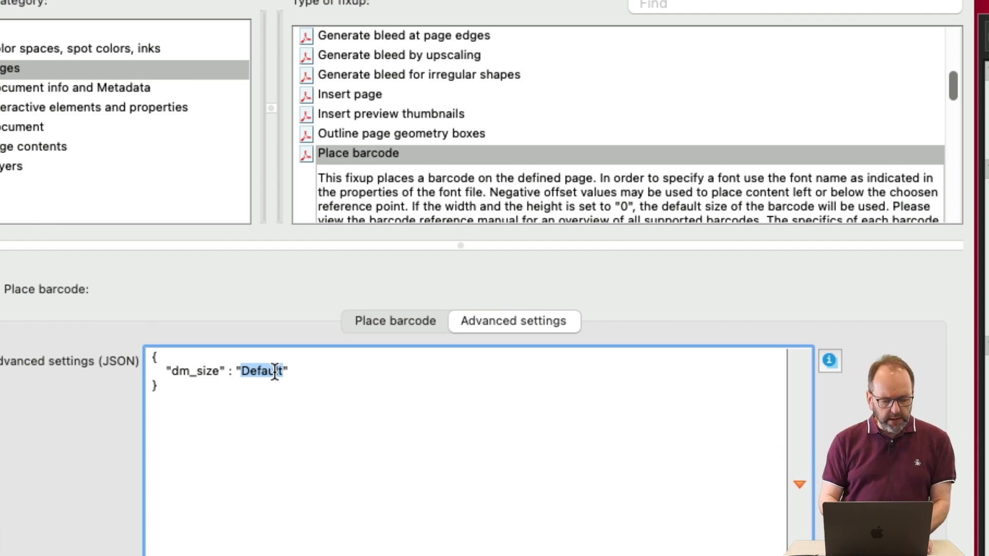
{"action": "type", "text": "16x48"}
{"action": "left_click", "coordinate": [305, 375]}
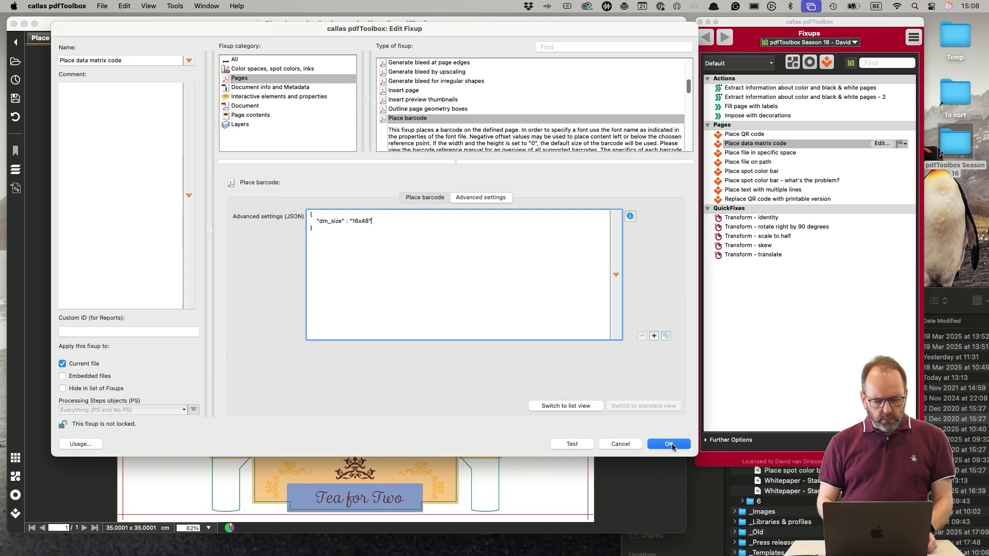
- Test the data matrix fixup on the open PDF, examine the placed code in the result preview, and save the fixup
{"action": "left_click", "coordinate": [579, 443]}
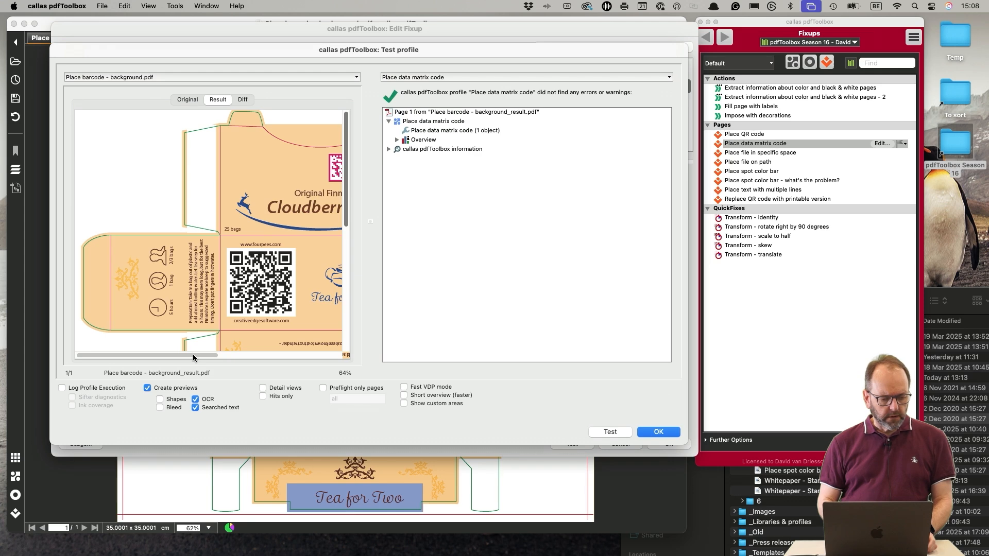
{"action": "left_click_drag", "start_coordinate": [193, 354], "coordinate": [272, 354]}
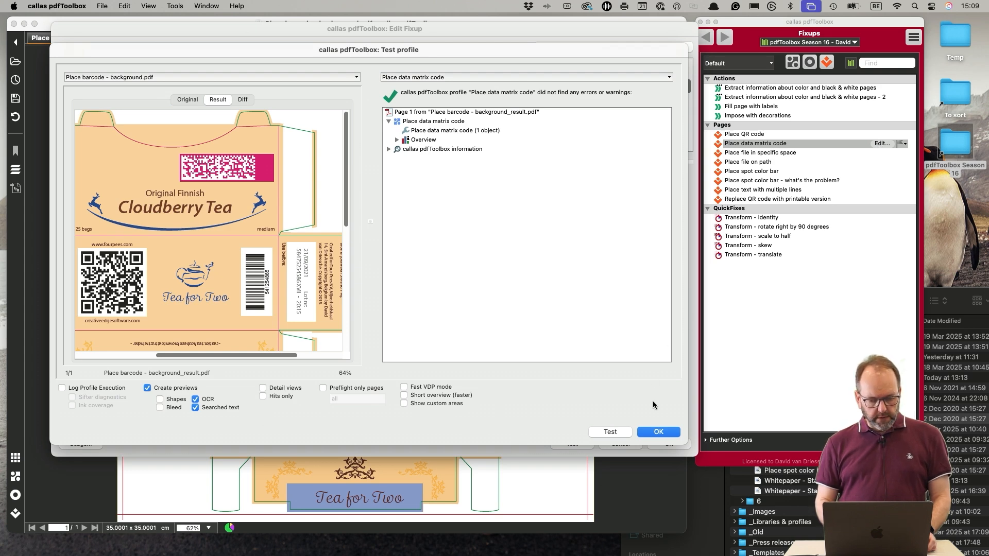
{"action": "left_click", "coordinate": [660, 432]}
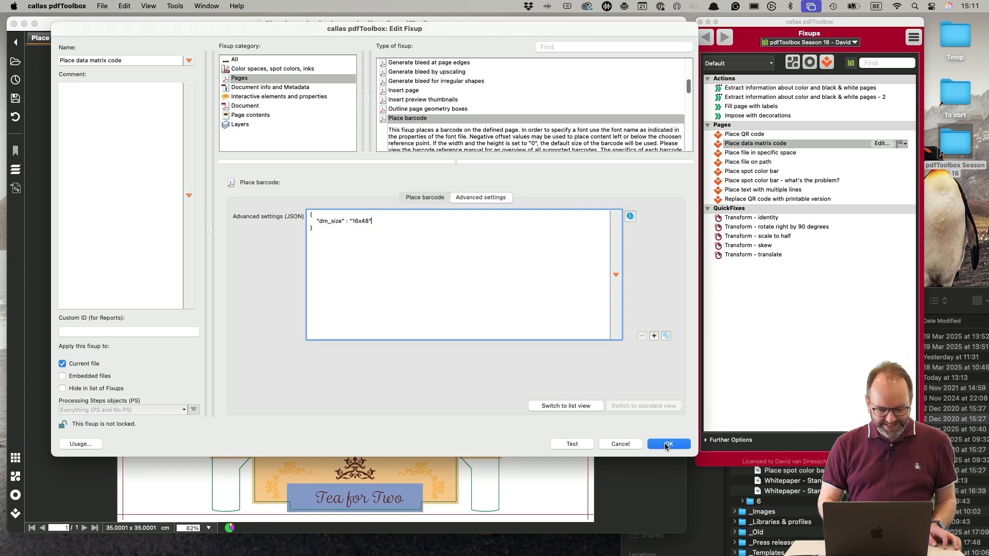
{"action": "left_click", "coordinate": [666, 445]}
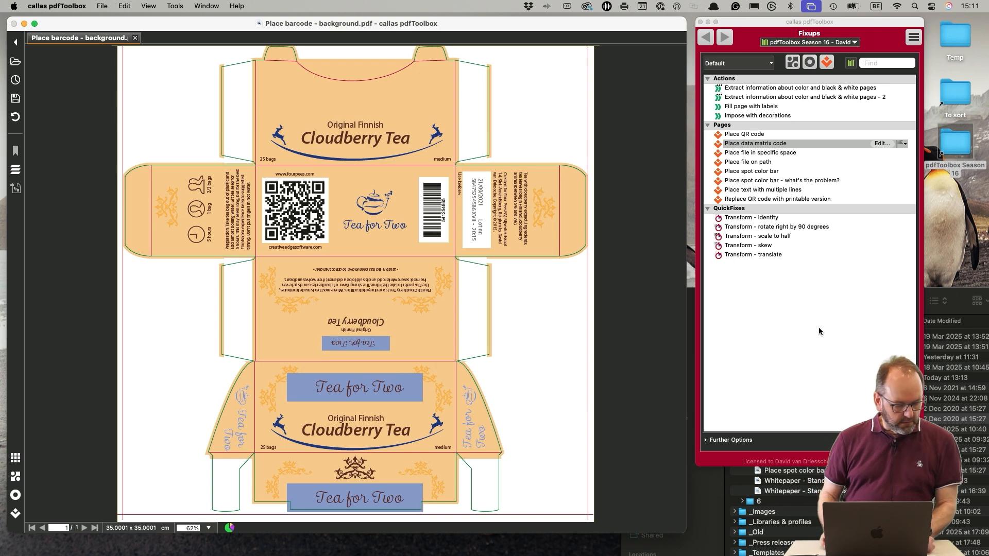
- Switch to the PowerPoint presentation and show the "Replace barcode" slide
{"action": "key", "text": "super+Tab"}
{"action": "key", "text": "super+Tab"}
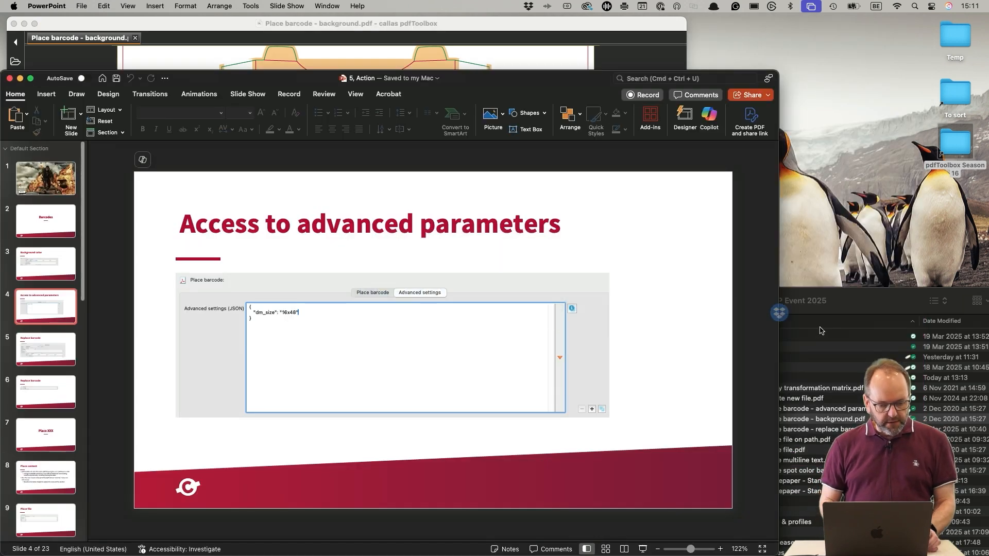
{"action": "left_click", "coordinate": [65, 354]}
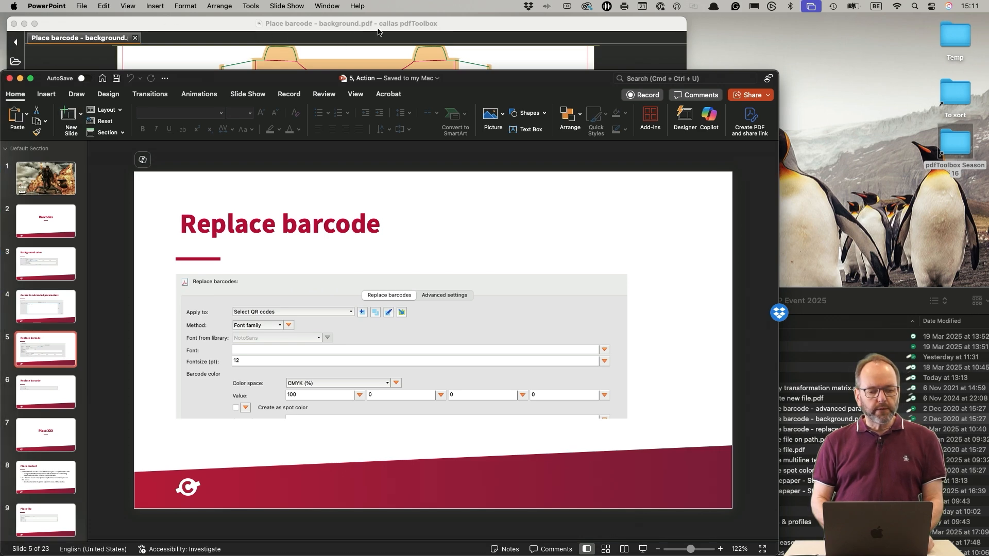
- Return to pdfToolbox, close the current document and open "Place barcode - replace barcode.pdf" from the Finder window
{"action": "left_click", "coordinate": [364, 41]}
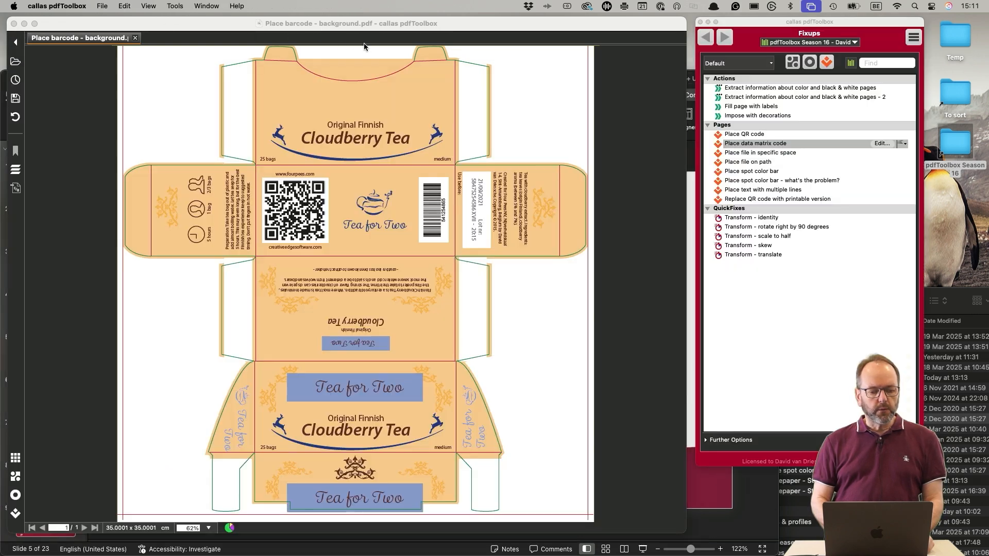
{"action": "left_click", "coordinate": [135, 39]}
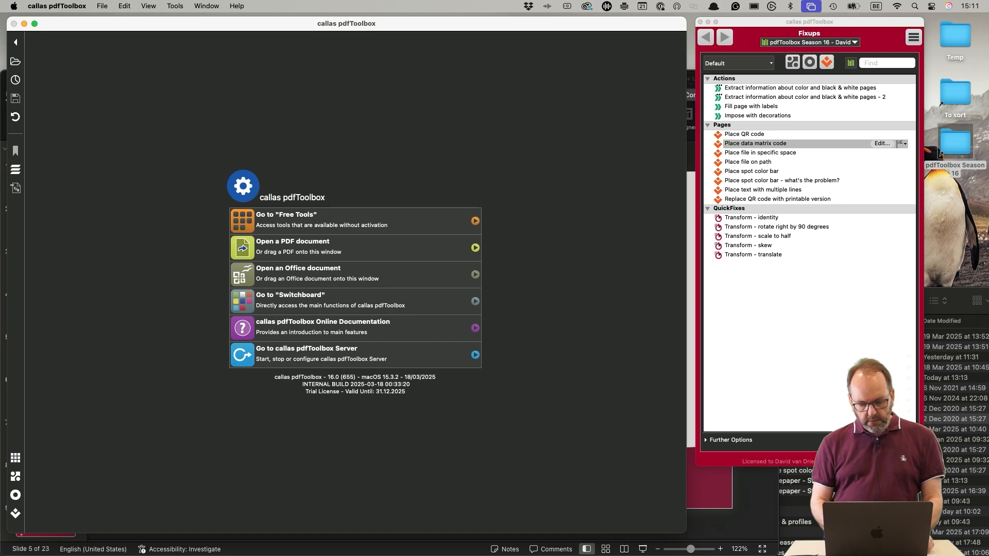
{"action": "left_click", "coordinate": [845, 512]}
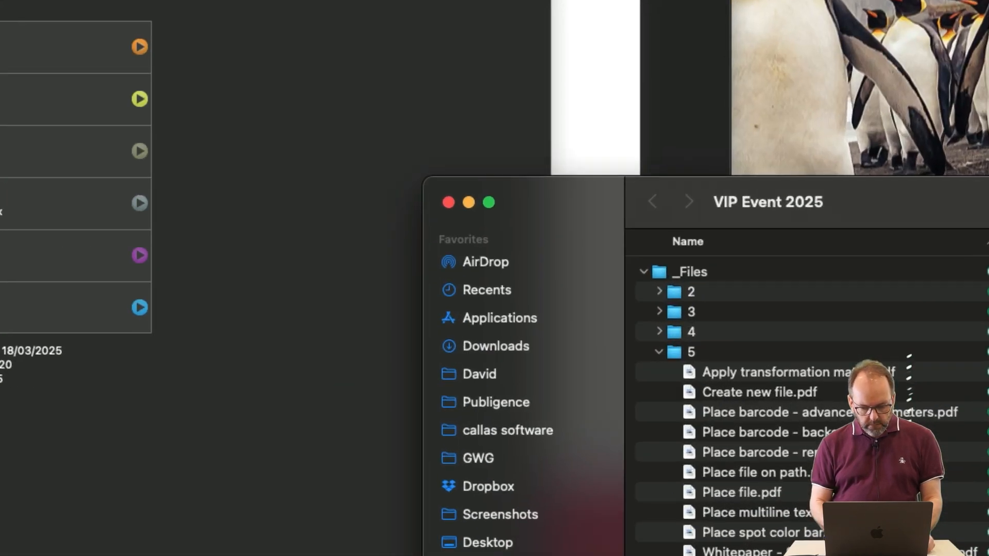
{"action": "left_click_drag", "start_coordinate": [845, 453], "coordinate": [340, 250]}
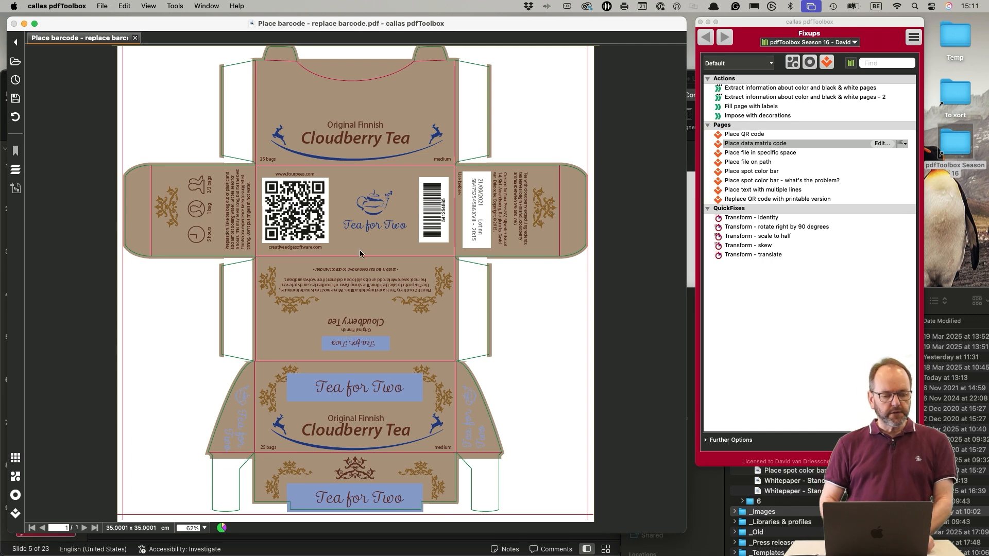
- Inspect the QR code on the packaging with the Object inspector, then close the inspector
{"action": "left_click", "coordinate": [149, 6]}
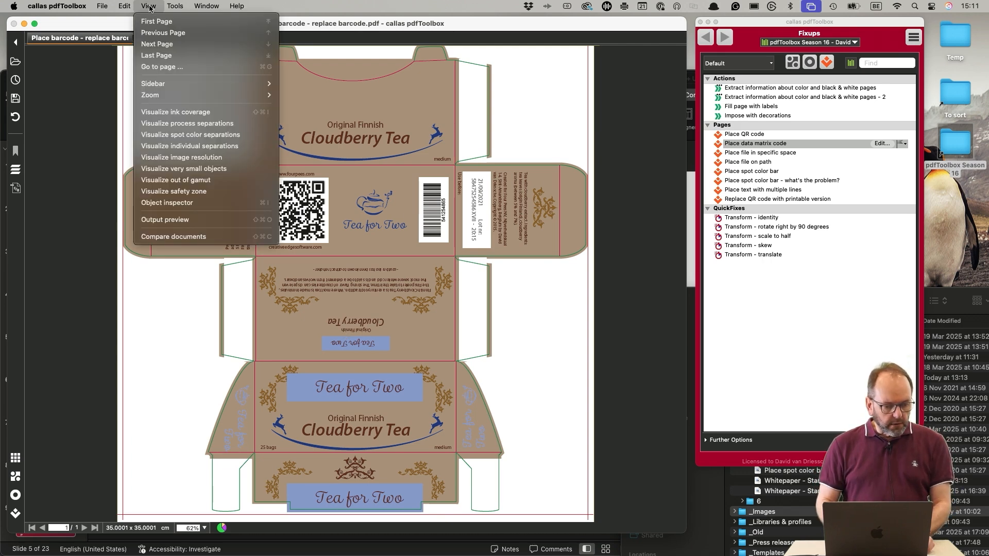
{"action": "left_click", "coordinate": [184, 202]}
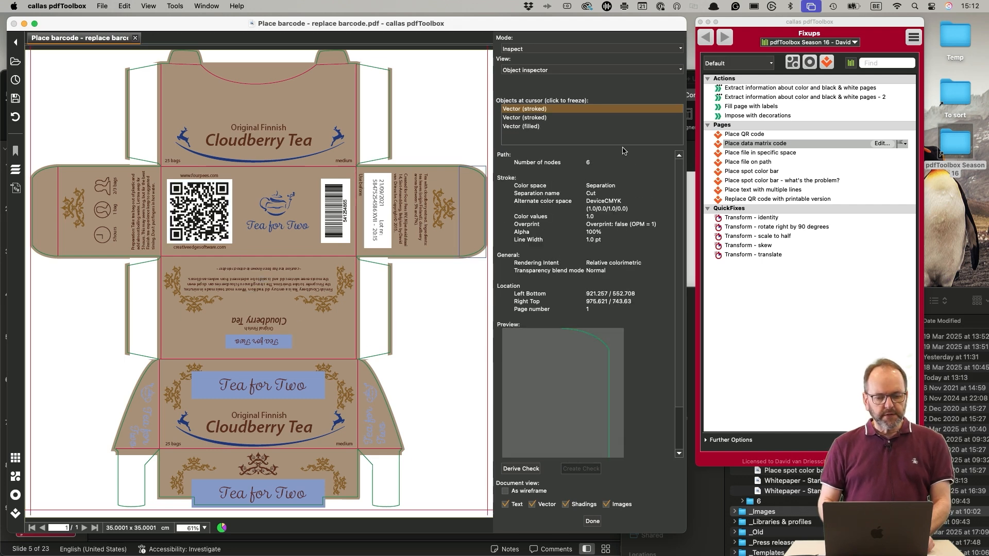
{"action": "left_click", "coordinate": [203, 219]}
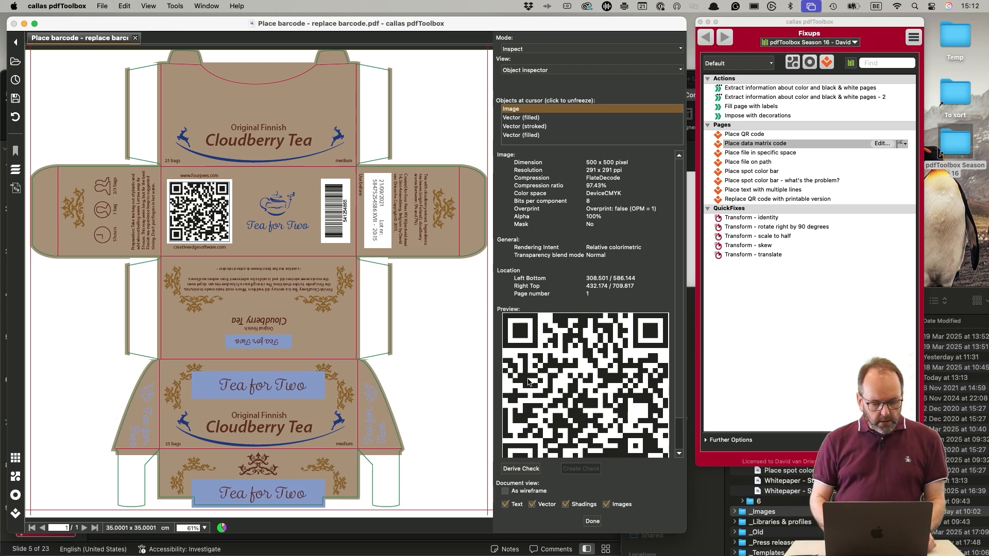
{"action": "left_click", "coordinate": [592, 521]}
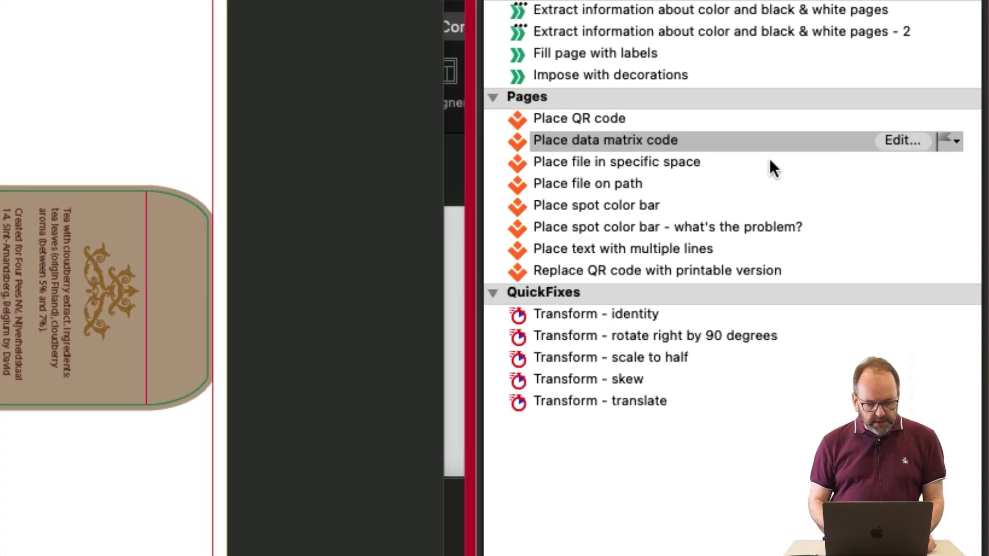
- Open the "Replace QR code with printable version" fixup for editing and review the symbologies in its "Select QR codes" check
{"action": "left_click", "coordinate": [717, 268]}
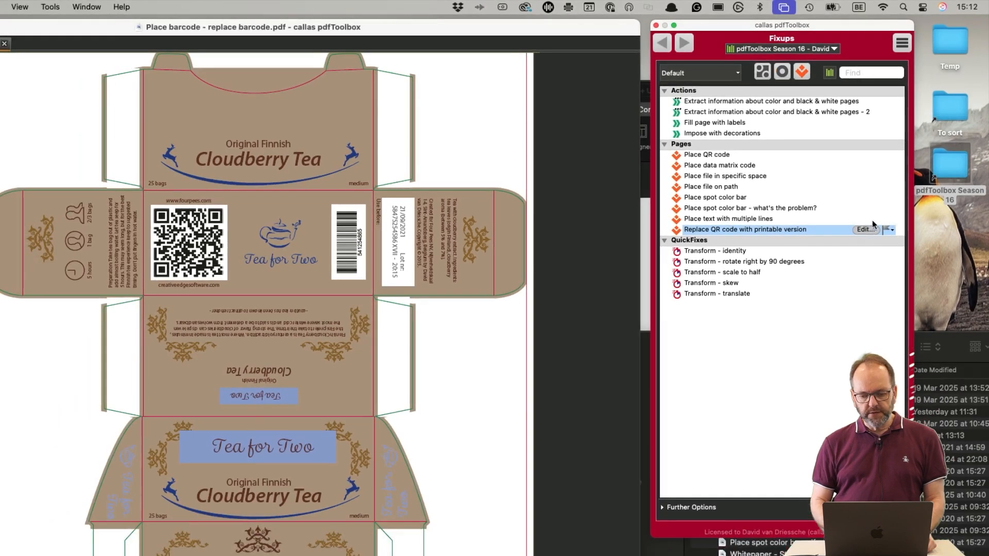
{"action": "left_click", "coordinate": [866, 229]}
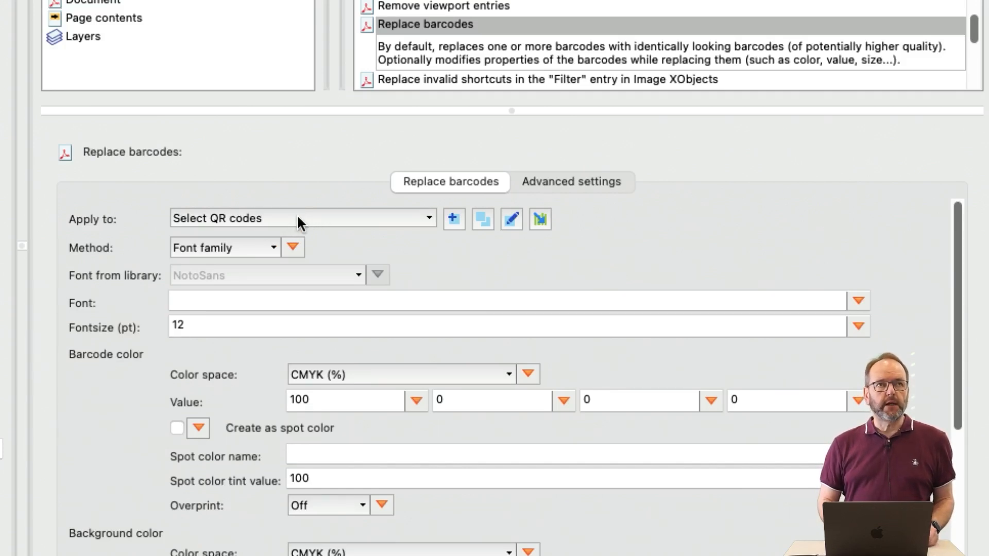
{"action": "left_click", "coordinate": [511, 219]}
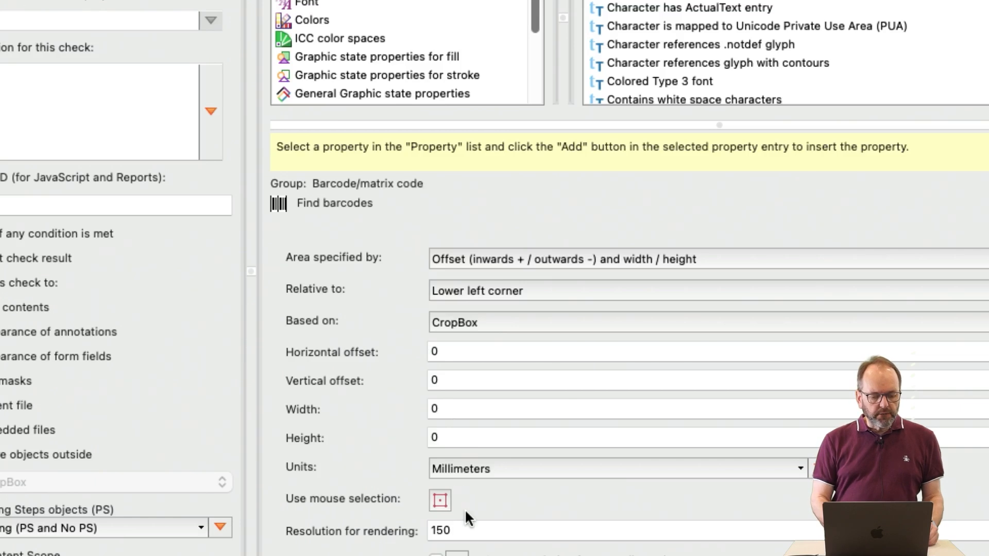
{"action": "scroll", "coordinate": [465, 509], "scroll_direction": "down", "scroll_amount": 4}
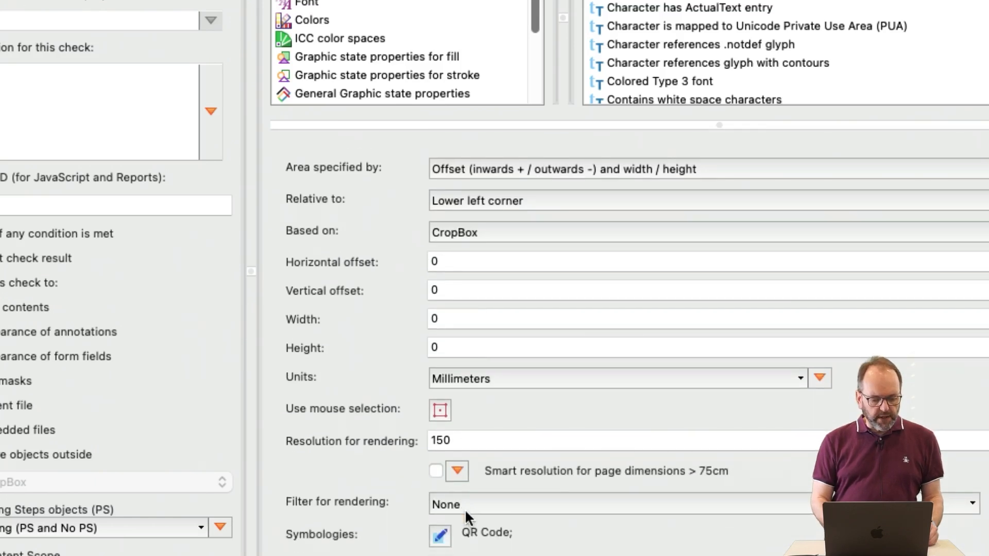
{"action": "left_click", "coordinate": [440, 536]}
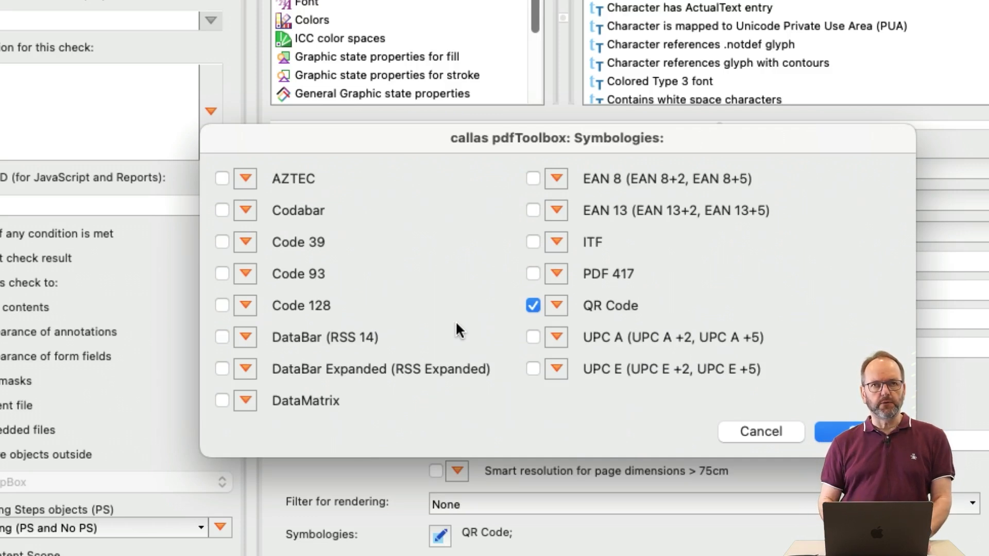
{"action": "left_click", "coordinate": [777, 427]}
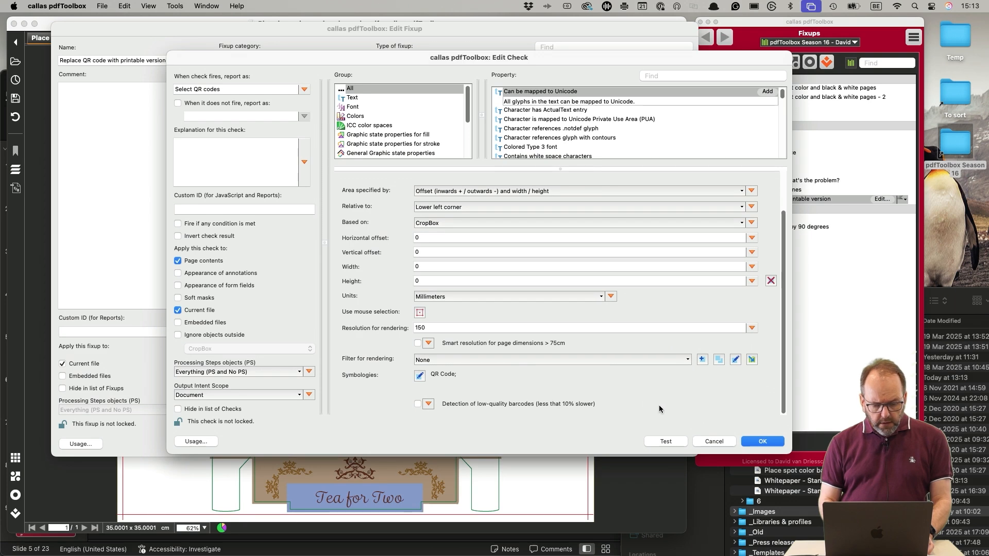
{"action": "left_click", "coordinate": [714, 442]}
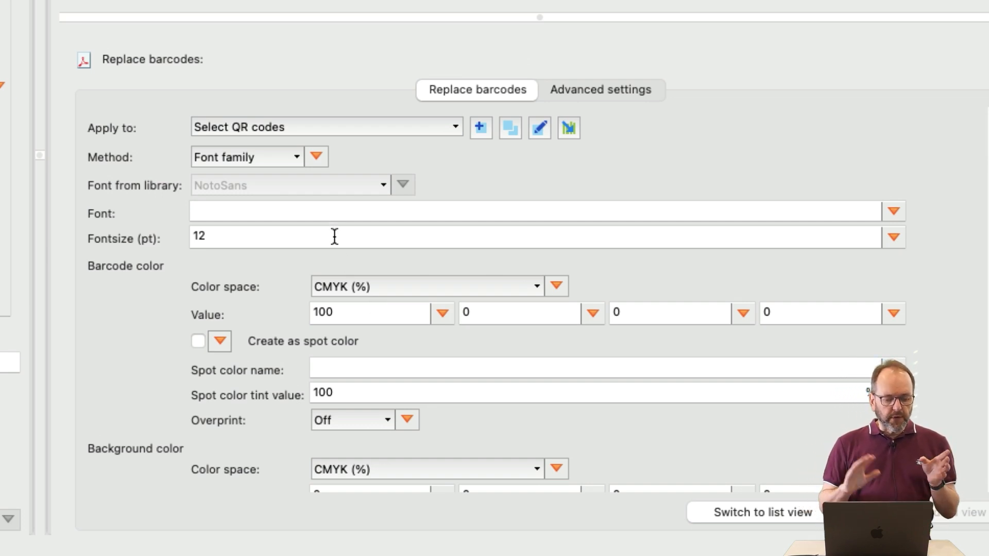
- Enable Change value in the replace barcodes fixup with the value "Penguins", and test the fixup on the open PDF
{"action": "scroll", "coordinate": [335, 237], "scroll_direction": "down", "scroll_amount": 5}
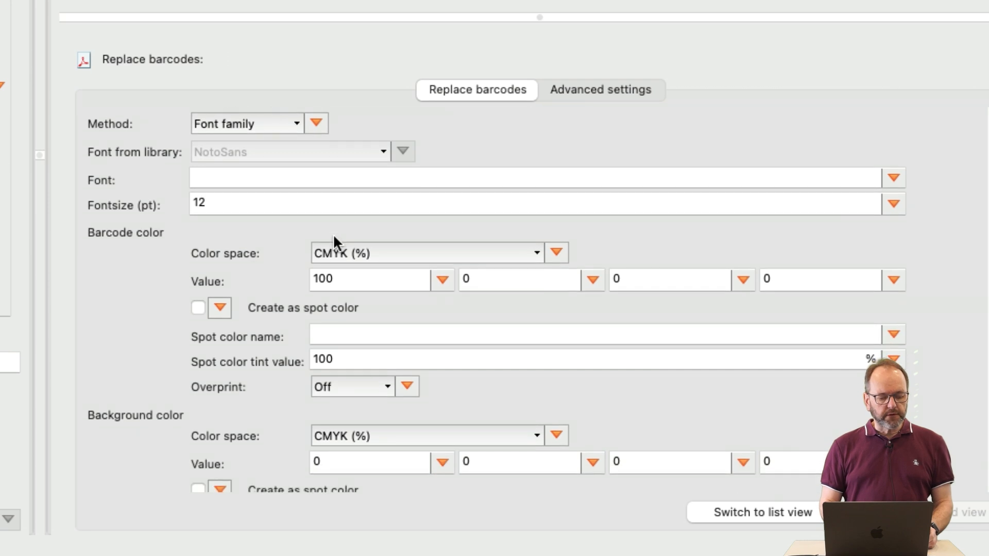
{"action": "scroll", "coordinate": [333, 239], "scroll_direction": "down", "scroll_amount": 5}
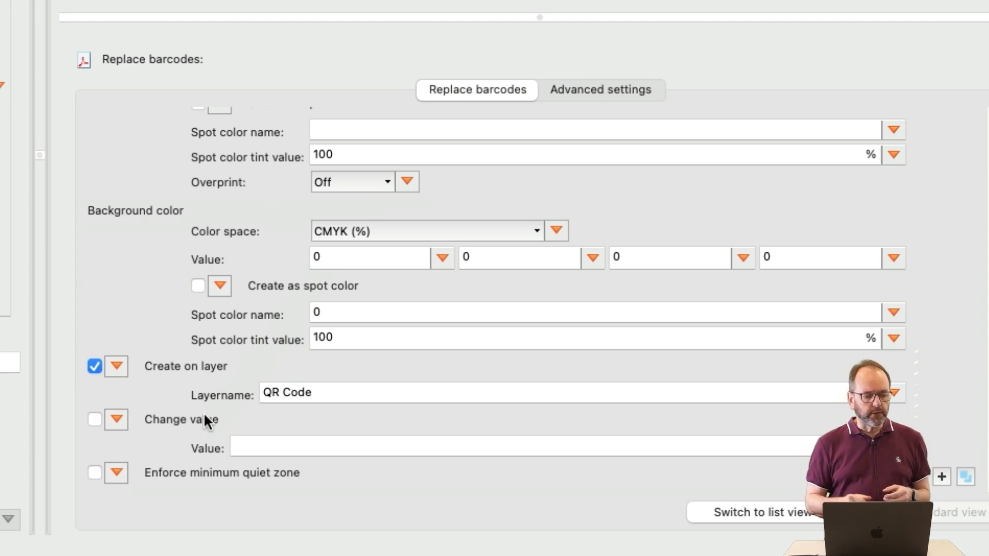
{"action": "scroll", "coordinate": [203, 307], "scroll_direction": "up", "scroll_amount": 3}
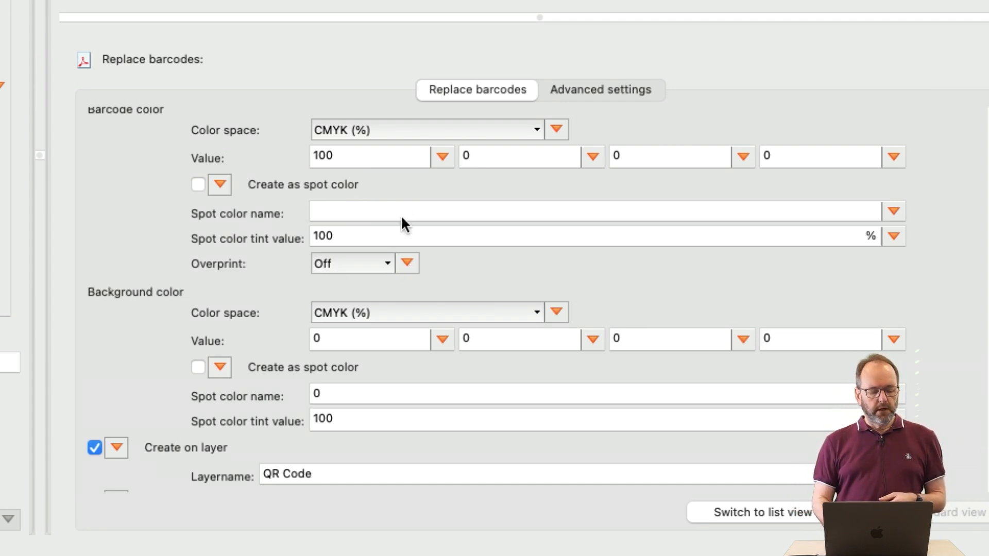
{"action": "scroll", "coordinate": [402, 225], "scroll_direction": "down", "scroll_amount": 3}
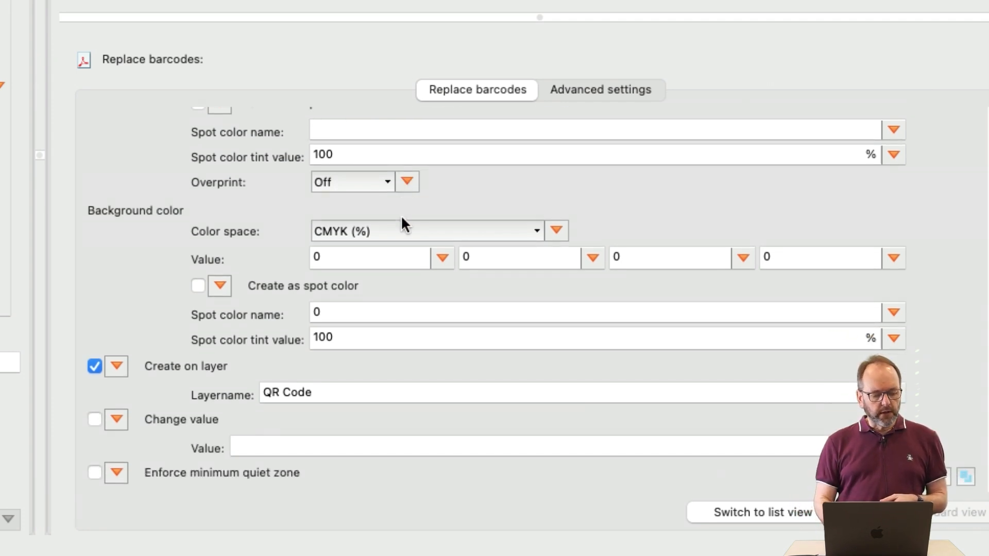
{"action": "left_click", "coordinate": [206, 418]}
{"action": "left_click", "coordinate": [278, 442]}
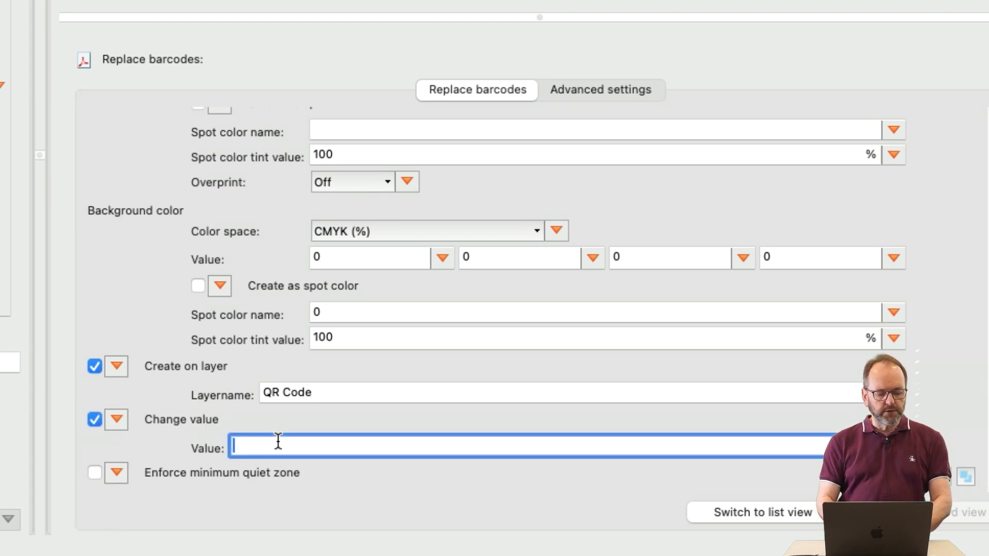
{"action": "type", "text": "Penguins"}
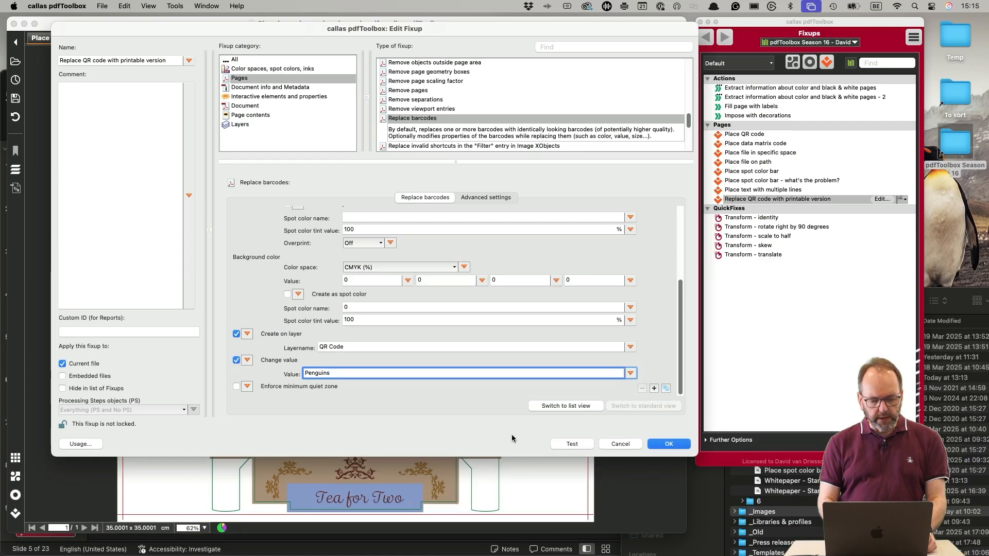
{"action": "left_click", "coordinate": [571, 444]}
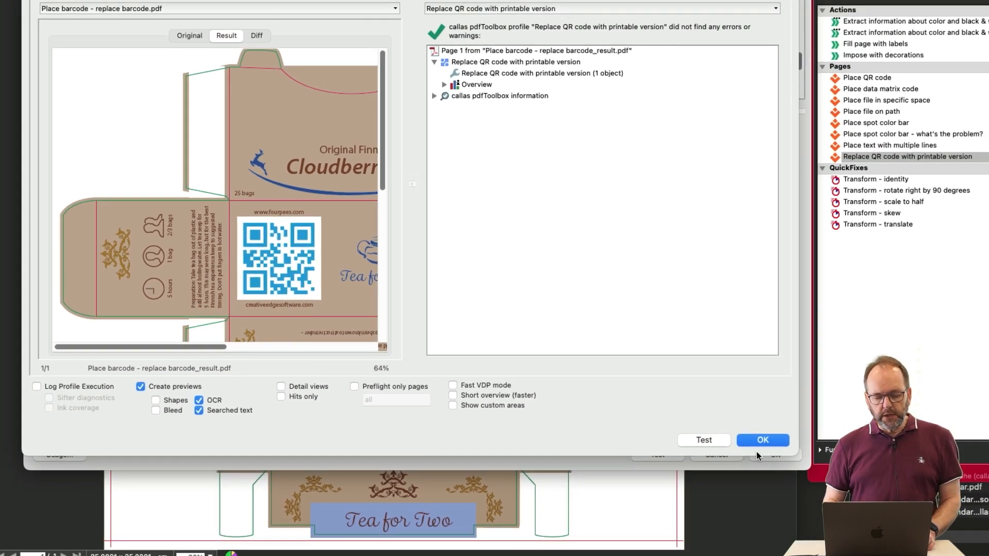
{"action": "left_click", "coordinate": [771, 441]}
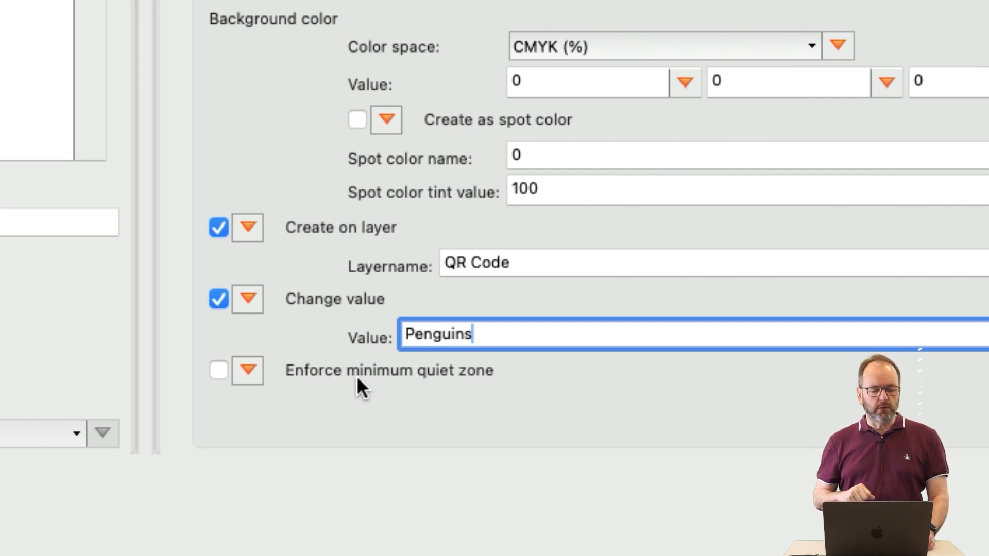
- Enable Enforce minimum quiet zone for the replaced barcode and run another test of the fixup
{"action": "left_click", "coordinate": [218, 372]}
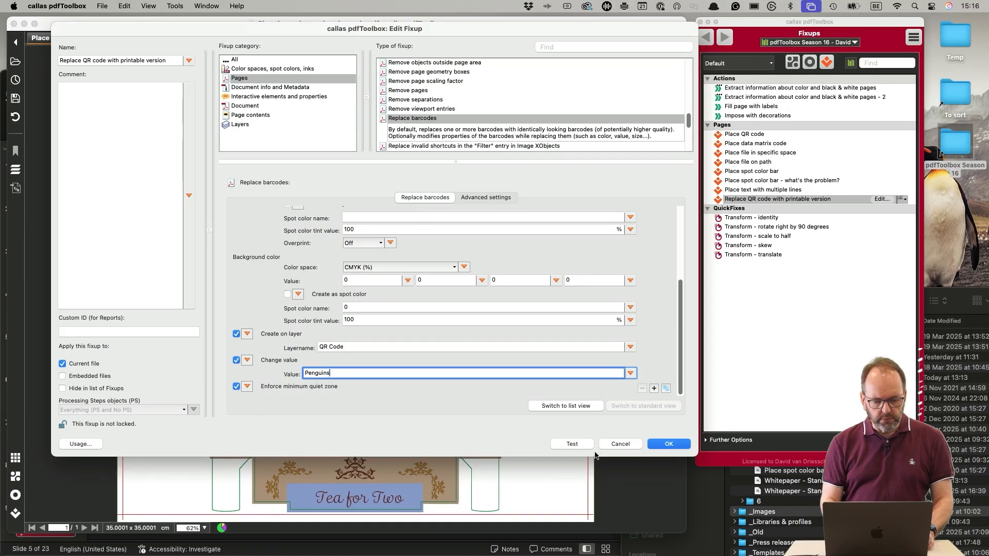
{"action": "left_click", "coordinate": [573, 444]}
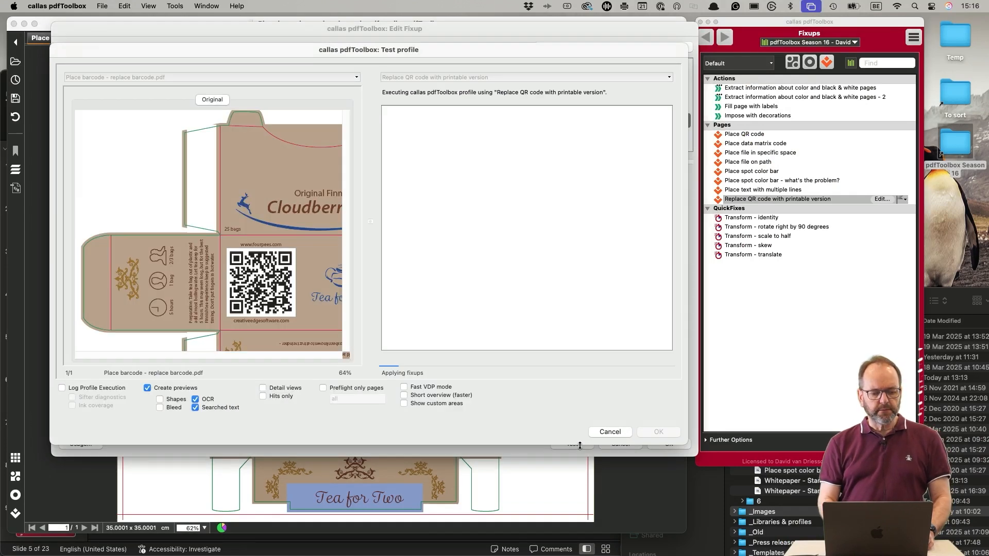
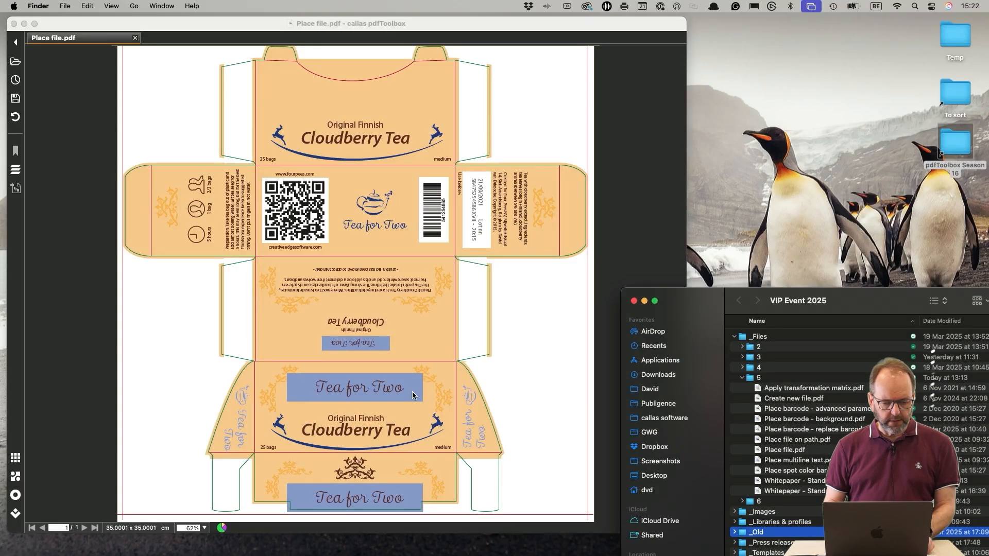
- With "Place file.pdf" open in pdfToolbox, open the "Place file in specific space" fixup for editing
{"action": "left_click", "coordinate": [583, 259]}
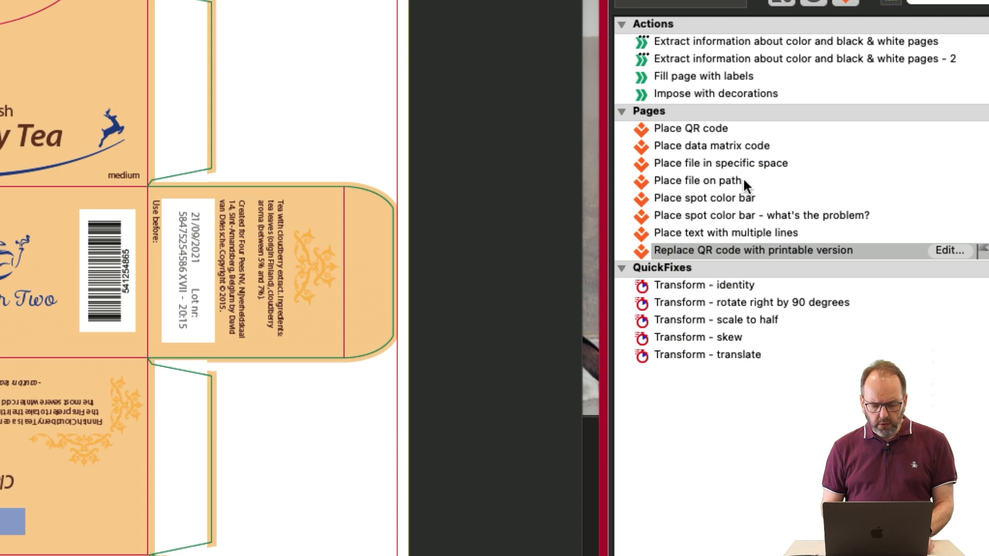
{"action": "left_click", "coordinate": [745, 164]}
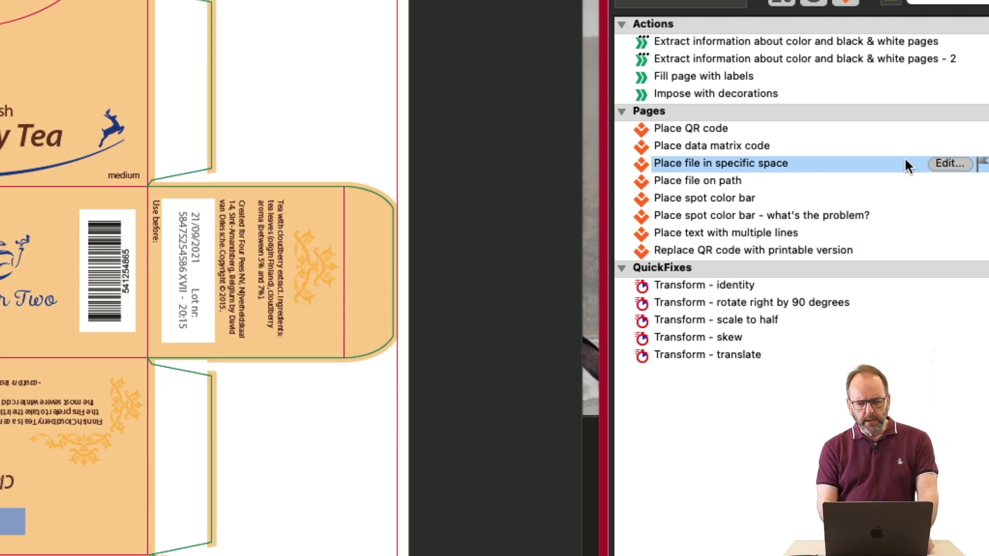
{"action": "left_click", "coordinate": [943, 163]}
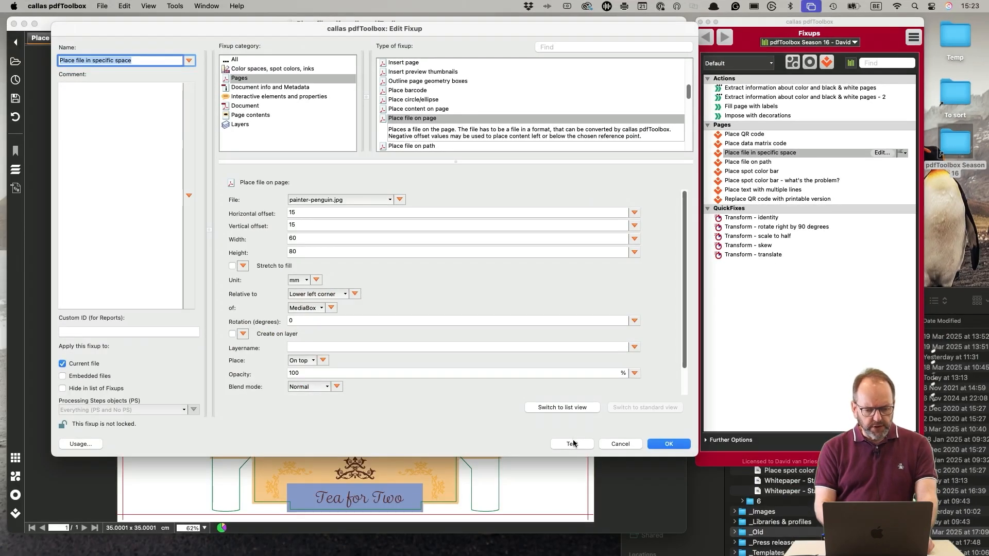
- Test the "Place file in specific space" fixup on Place file.pdf, inspect the placed penguin image, and close the test
{"action": "left_click", "coordinate": [573, 443]}
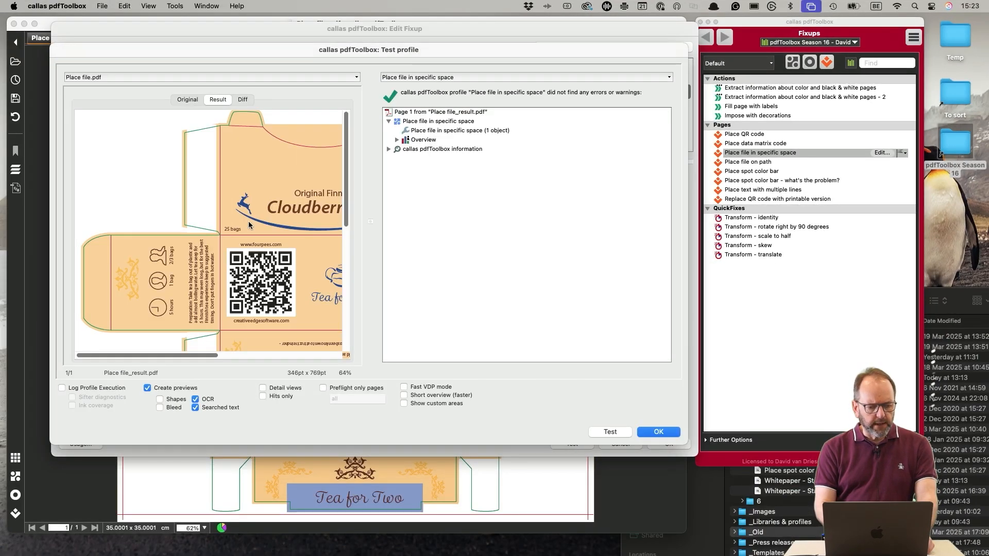
{"action": "scroll", "coordinate": [249, 224], "scroll_direction": "down", "scroll_amount": 3}
{"action": "scroll", "coordinate": [248, 225], "scroll_direction": "down", "scroll_amount": 5}
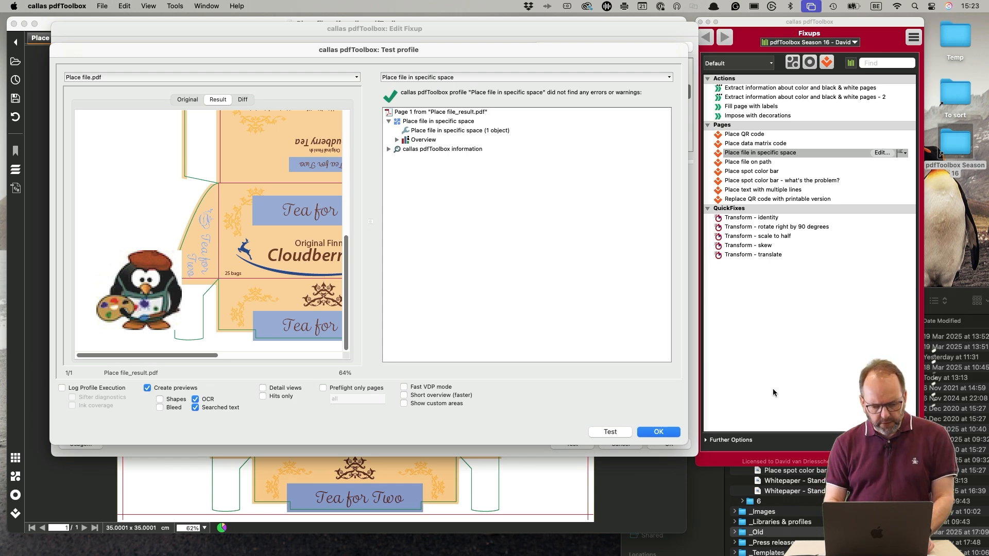
{"action": "left_click", "coordinate": [659, 432]}
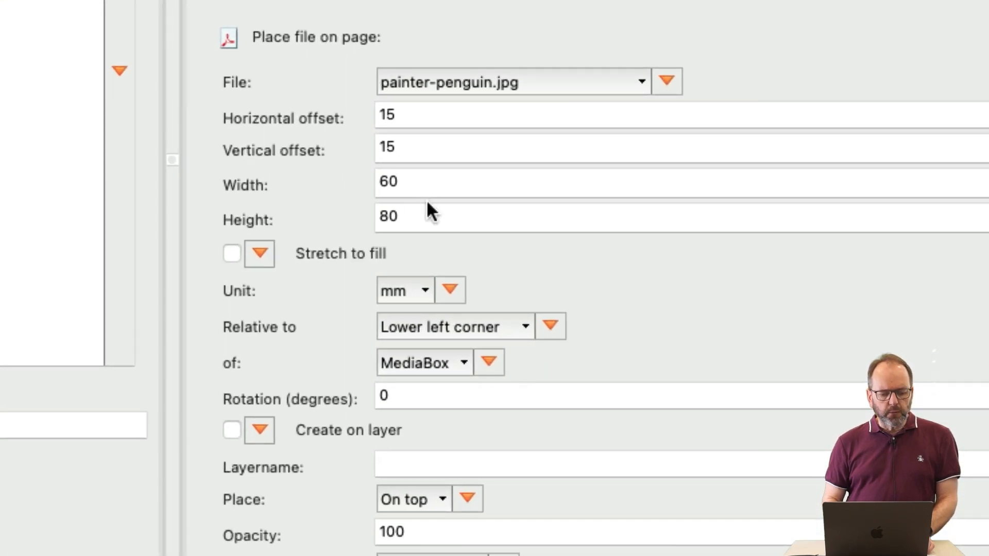
- Set the placed file's width to 20 mm and height to 100 mm, and test the fixup on the page
{"action": "double_click", "coordinate": [431, 184]}
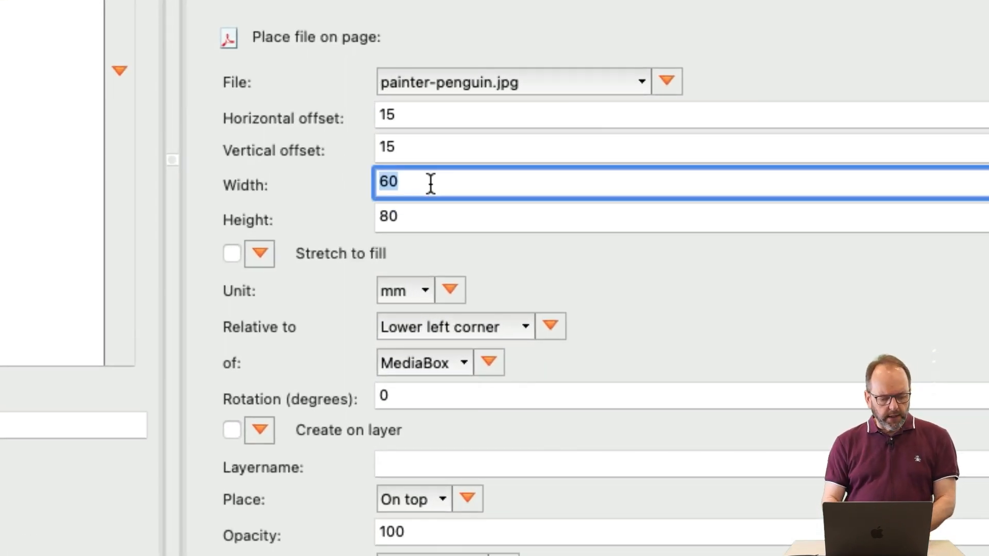
{"action": "type", "text": "20"}
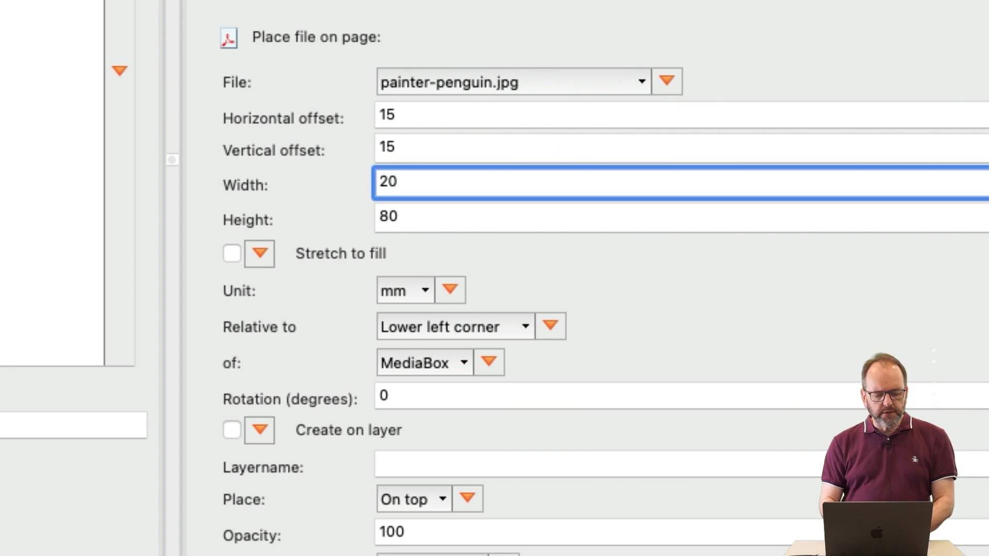
{"action": "key", "text": "Tab"}
{"action": "type", "text": "100"}
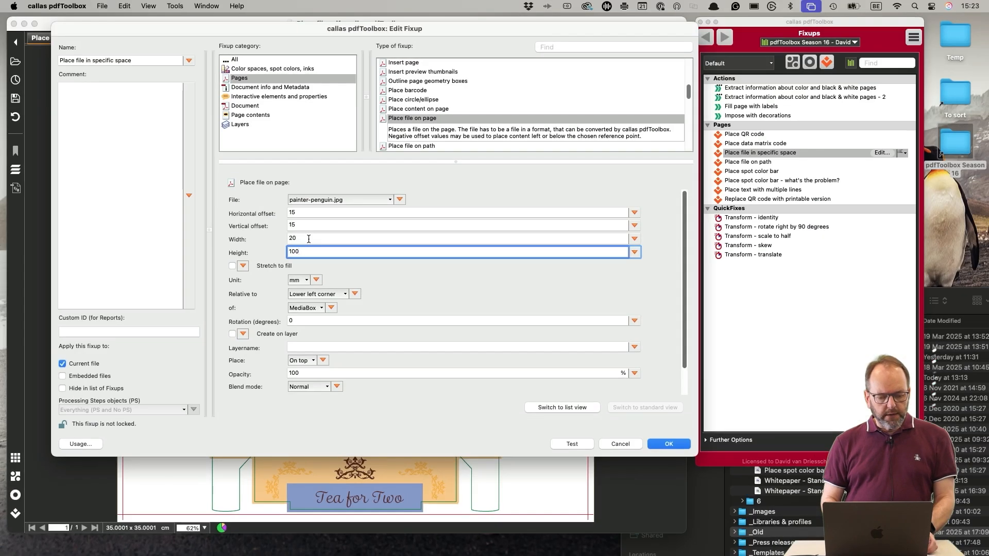
{"action": "left_click", "coordinate": [572, 444]}
{"action": "scroll", "coordinate": [175, 280], "scroll_direction": "down", "scroll_amount": 10}
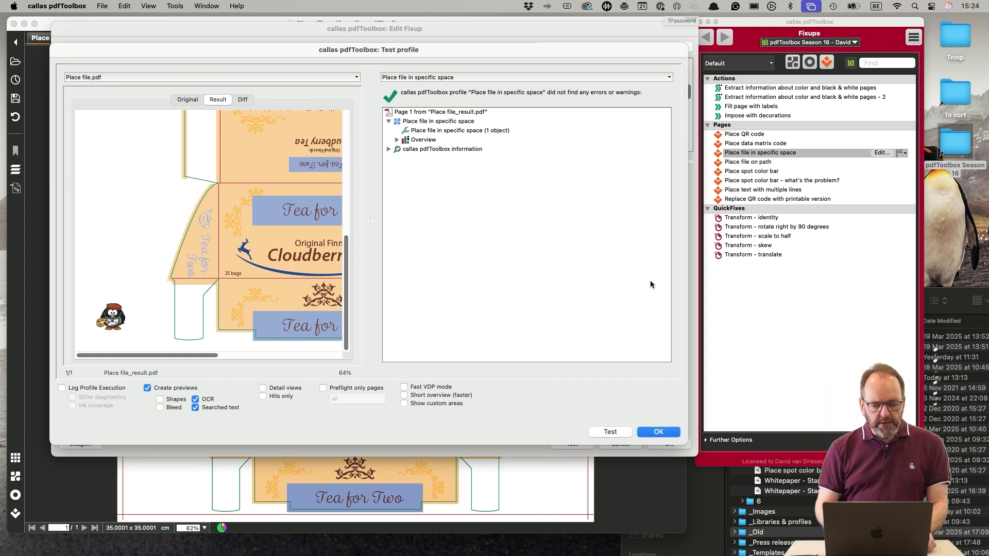
{"action": "left_click", "coordinate": [665, 436]}
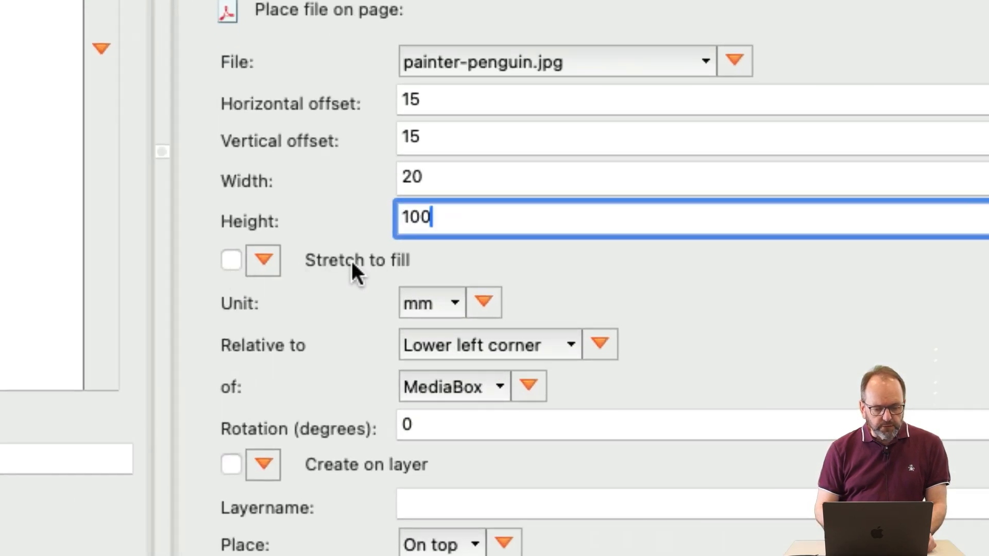
- Enable Stretch to fill for the placed file, test the fixup, and leave the fixup editor without saving
{"action": "left_click", "coordinate": [231, 260]}
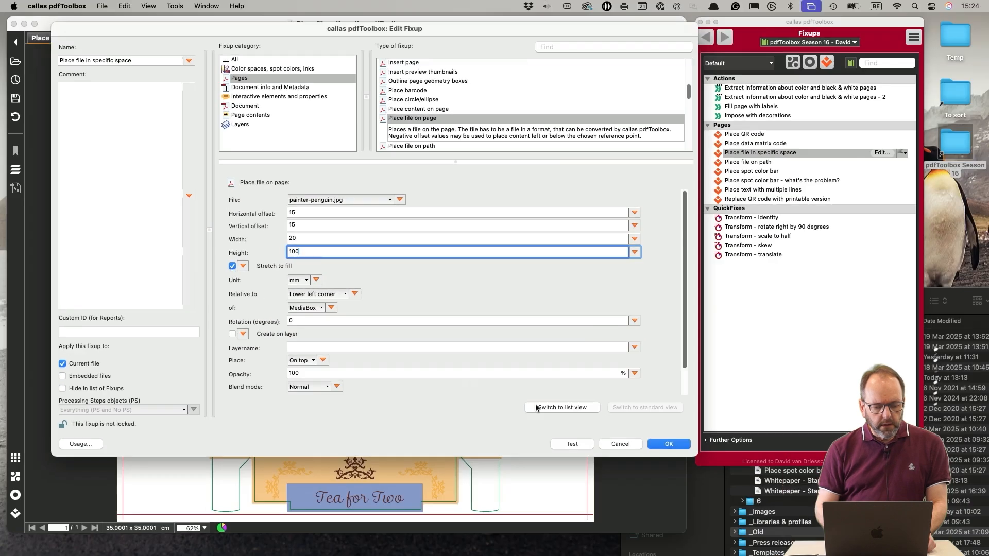
{"action": "left_click", "coordinate": [579, 444]}
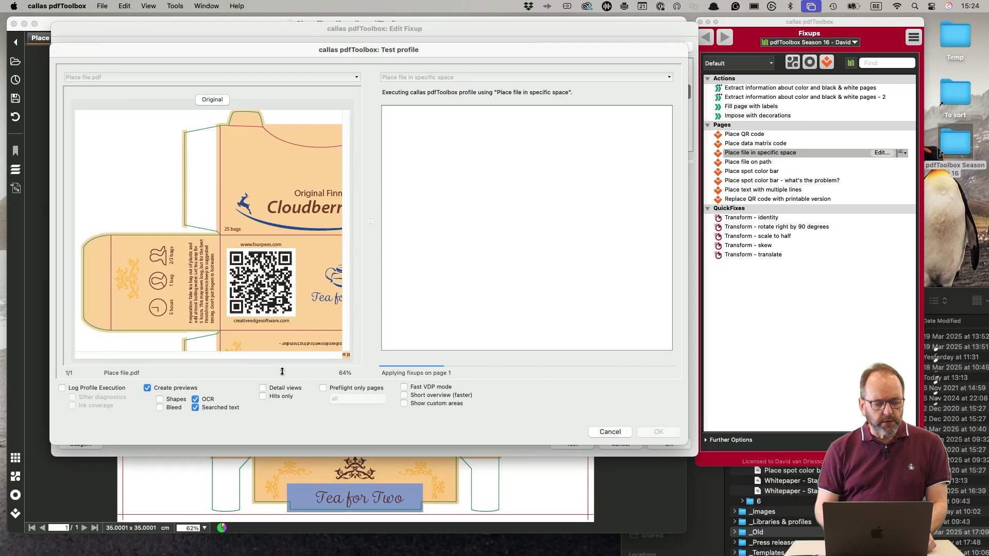
{"action": "scroll", "coordinate": [174, 199], "scroll_direction": "down", "scroll_amount": 3}
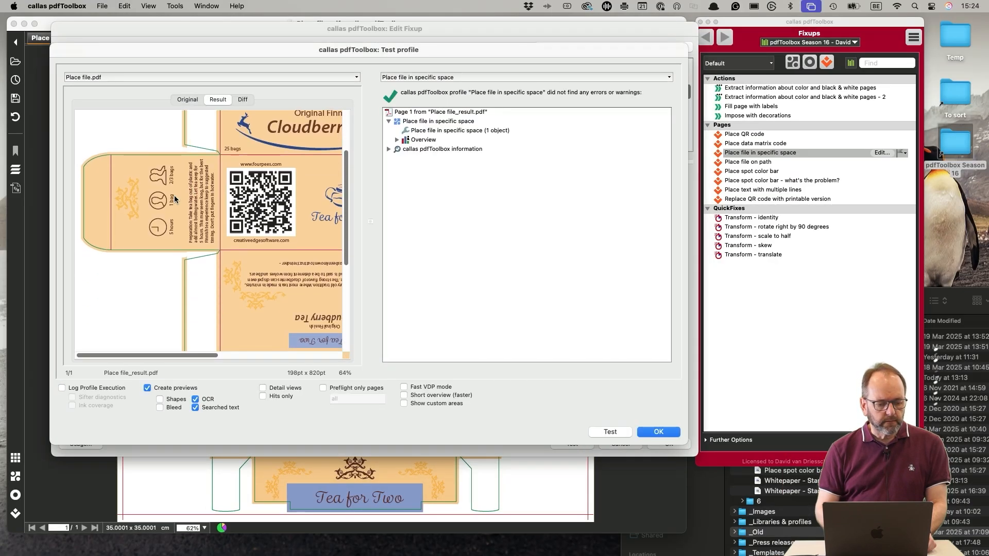
{"action": "scroll", "coordinate": [174, 199], "scroll_direction": "down", "scroll_amount": 6}
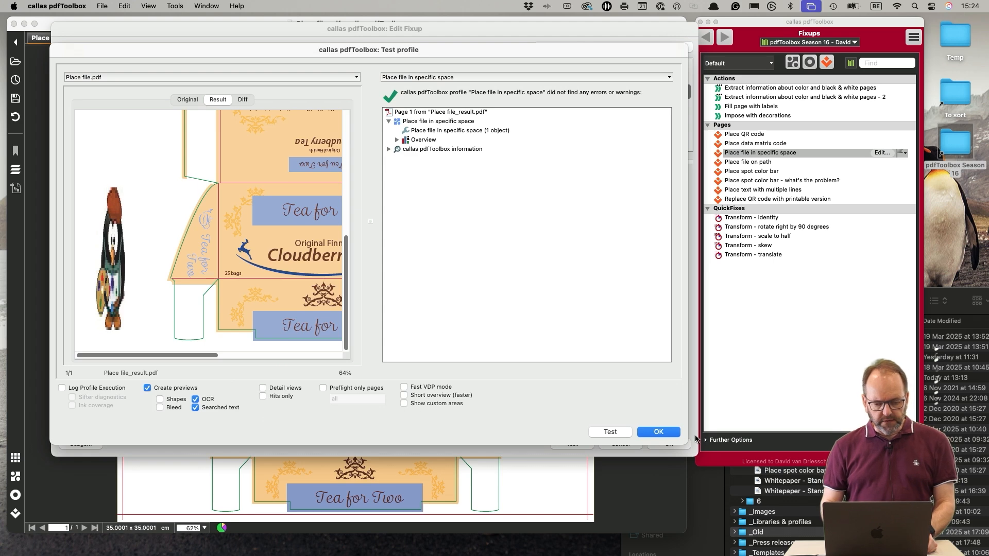
{"action": "left_click", "coordinate": [670, 432]}
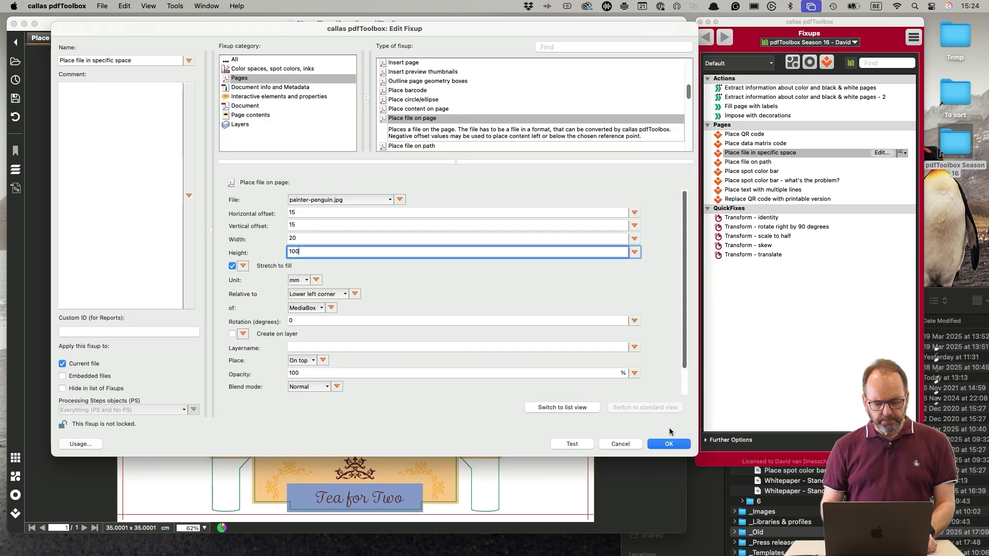
{"action": "left_click", "coordinate": [621, 444]}
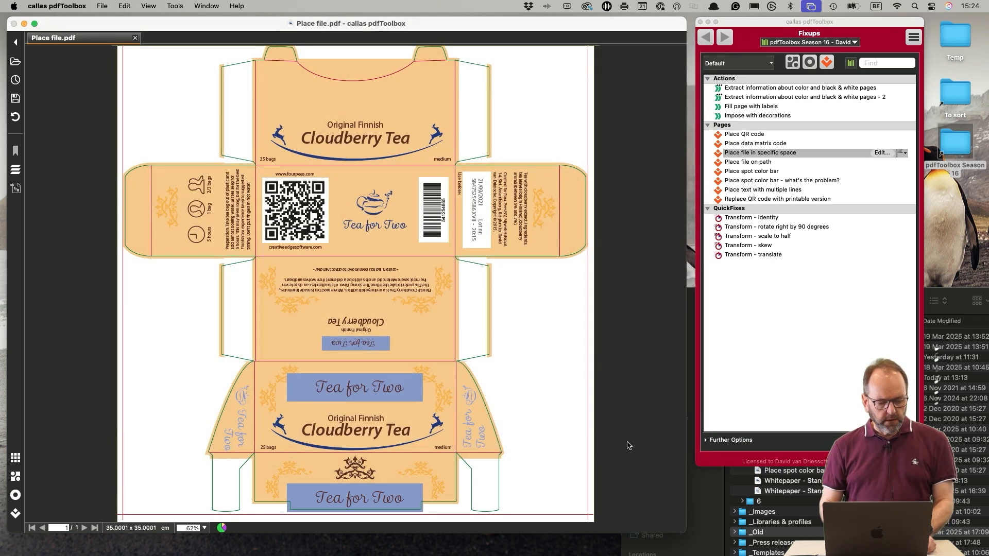
- Switch to PowerPoint and show the "Place file on path" slide
{"action": "key", "text": "super+Tab"}
{"action": "key", "text": "super+Tab"}
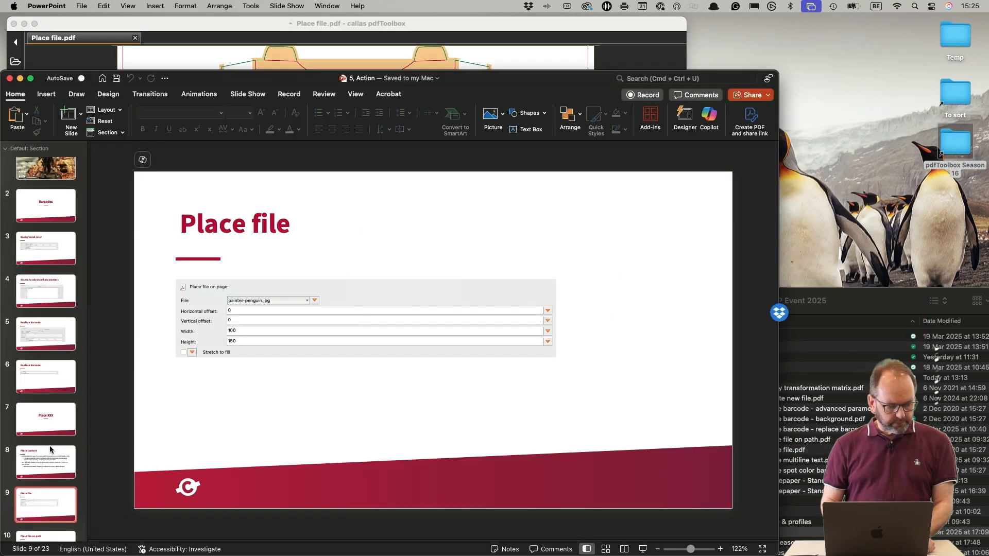
{"action": "scroll", "coordinate": [52, 453], "scroll_direction": "down", "scroll_amount": 5}
{"action": "left_click", "coordinate": [54, 397]}
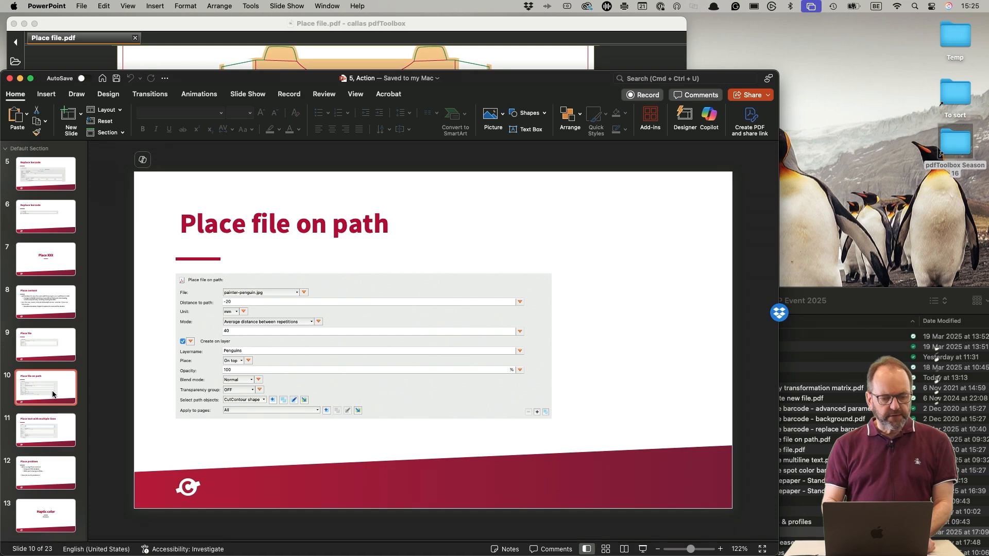
- Return to pdfToolbox, close Place file.pdf, and open "Place file on path.pdf" from folder 5 in Finder
{"action": "key", "text": "super+Tab"}
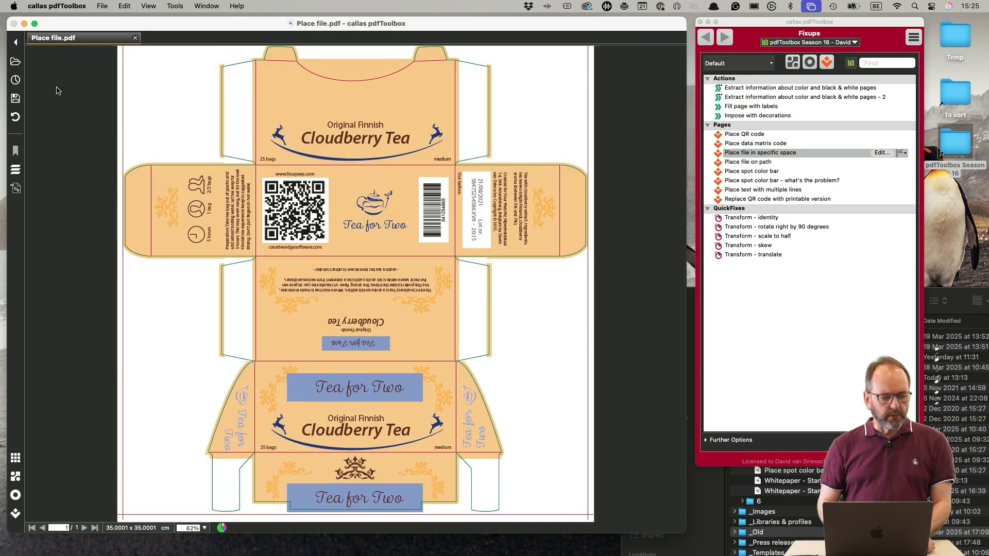
{"action": "left_click", "coordinate": [135, 37]}
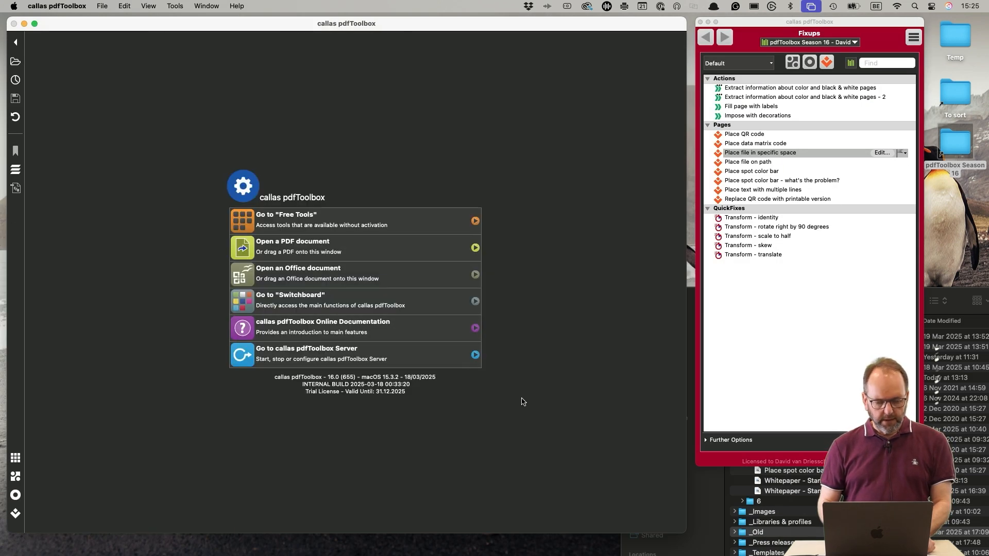
{"action": "left_click", "coordinate": [781, 475]}
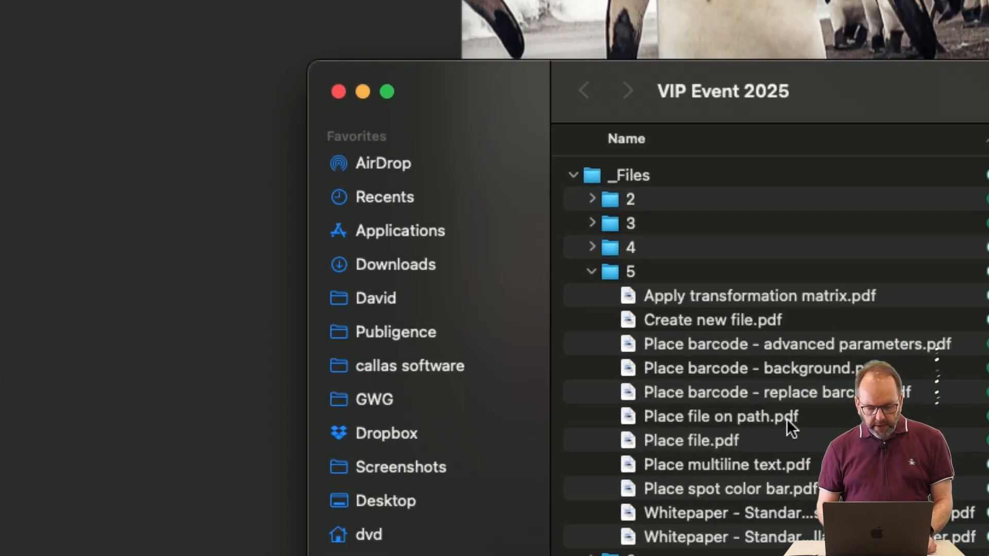
{"action": "left_click_drag", "start_coordinate": [786, 419], "coordinate": [159, 234]}
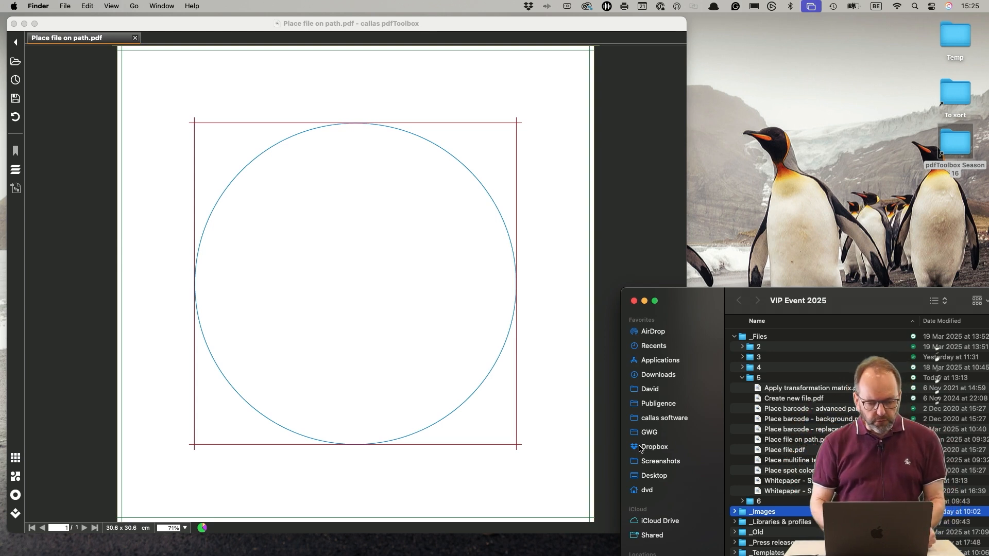
{"action": "left_click", "coordinate": [799, 388]}
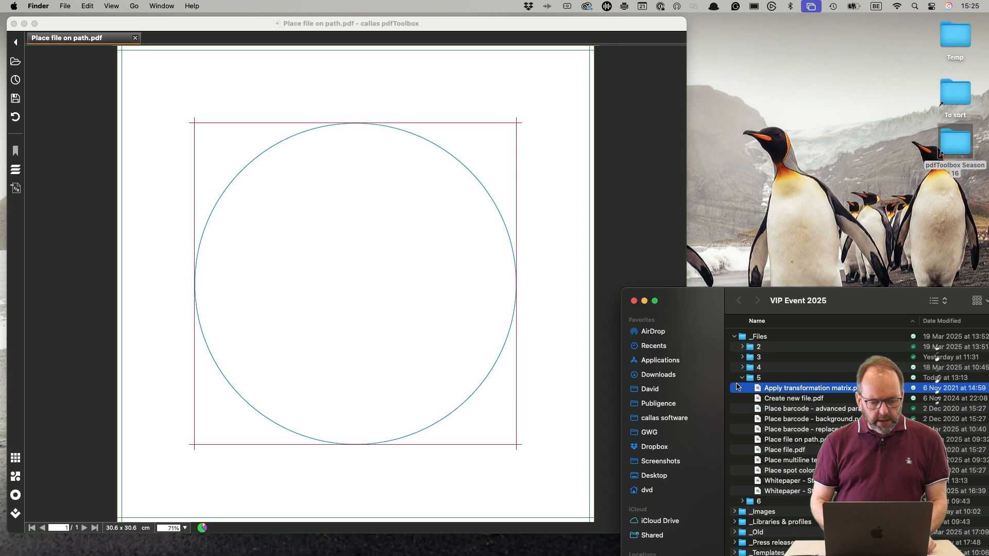
{"action": "left_click", "coordinate": [551, 240]}
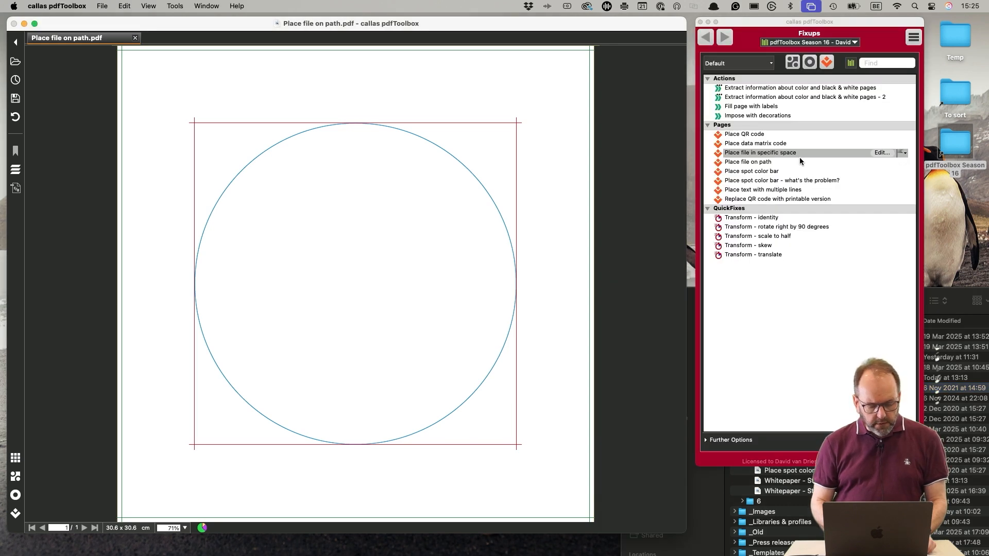
- Open the "Place file on path" fixup for editing and test it, viewing the whole result page
{"action": "left_click", "coordinate": [786, 164]}
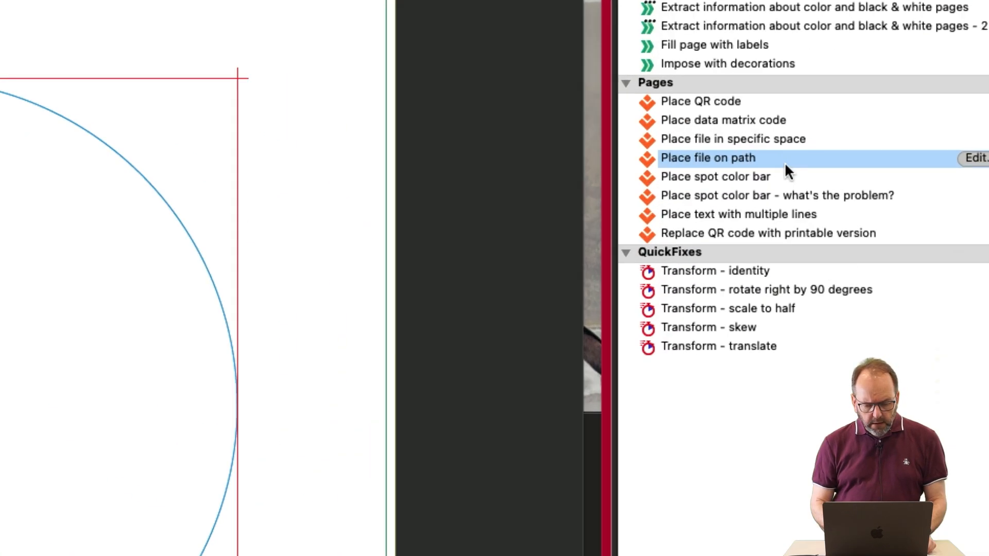
{"action": "left_click", "coordinate": [984, 158]}
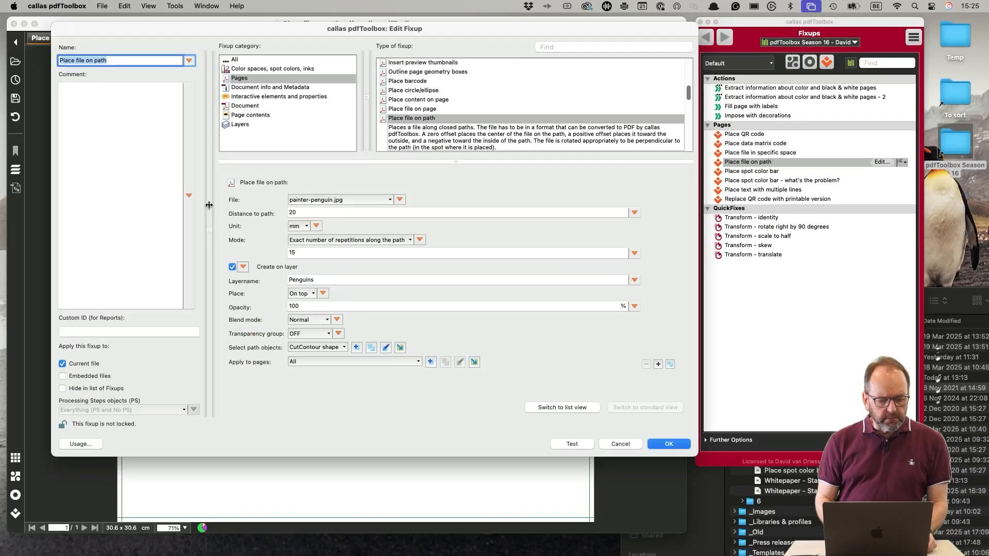
{"action": "left_click", "coordinate": [572, 444]}
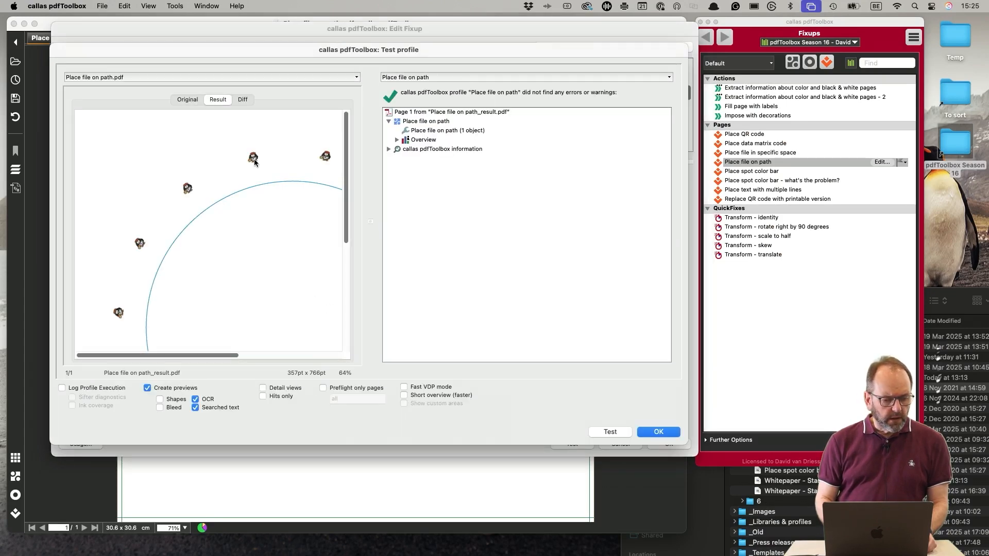
{"action": "left_click", "coordinate": [228, 78]}
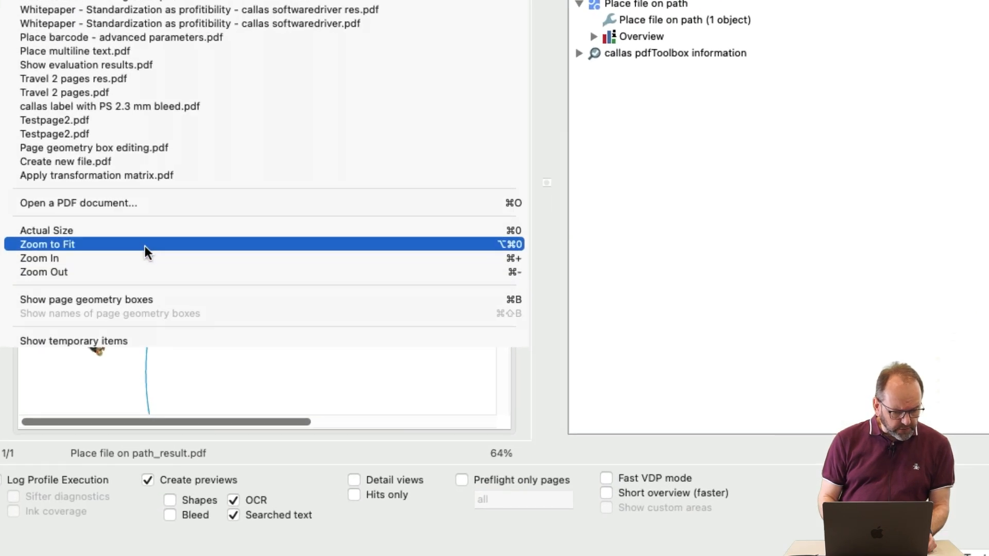
{"action": "left_click", "coordinate": [145, 245]}
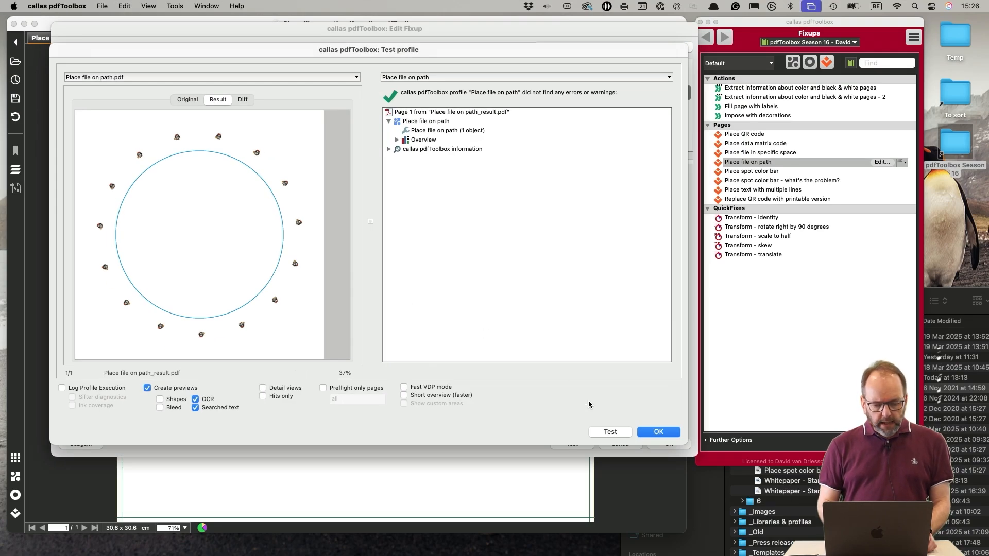
{"action": "left_click", "coordinate": [658, 434]}
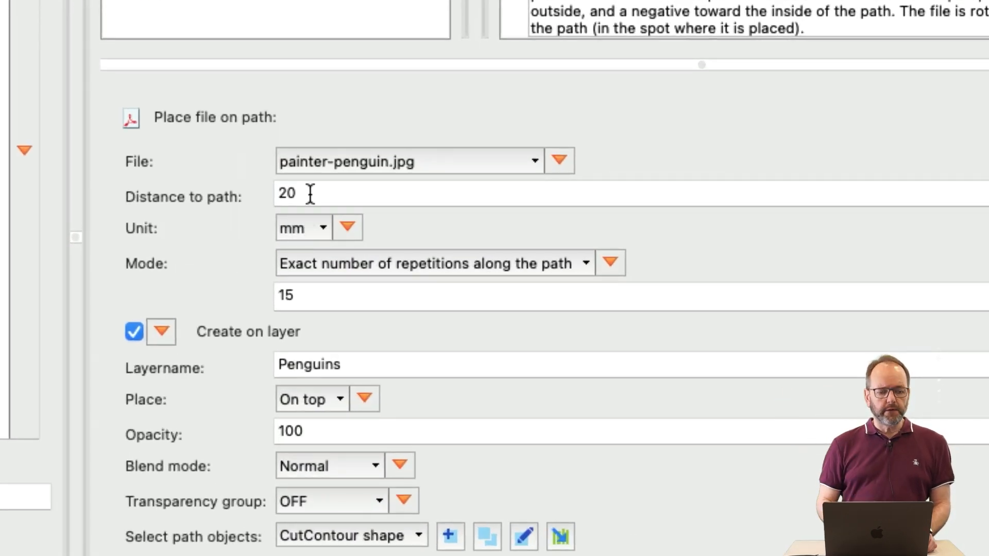
- Set the distance to path of the placed penguin images to -10 mm
{"action": "left_click", "coordinate": [310, 193]}
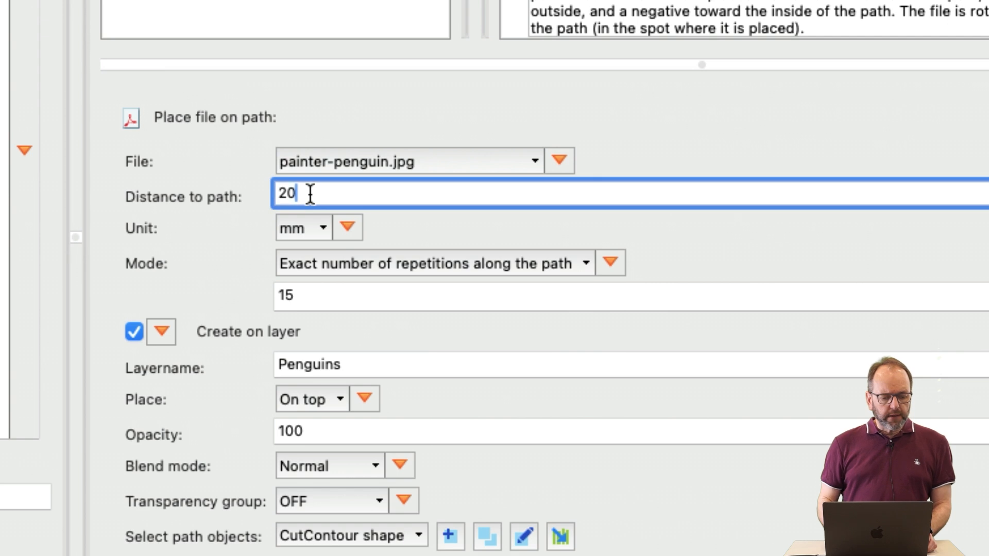
{"action": "key", "text": "Left"}
{"action": "key", "text": "Left"}
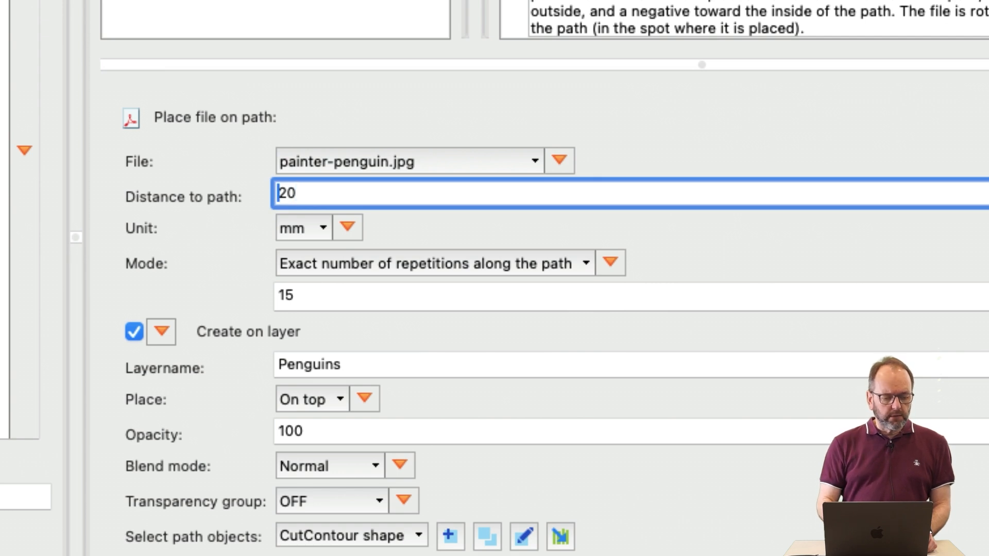
{"action": "type", "text": "-"}
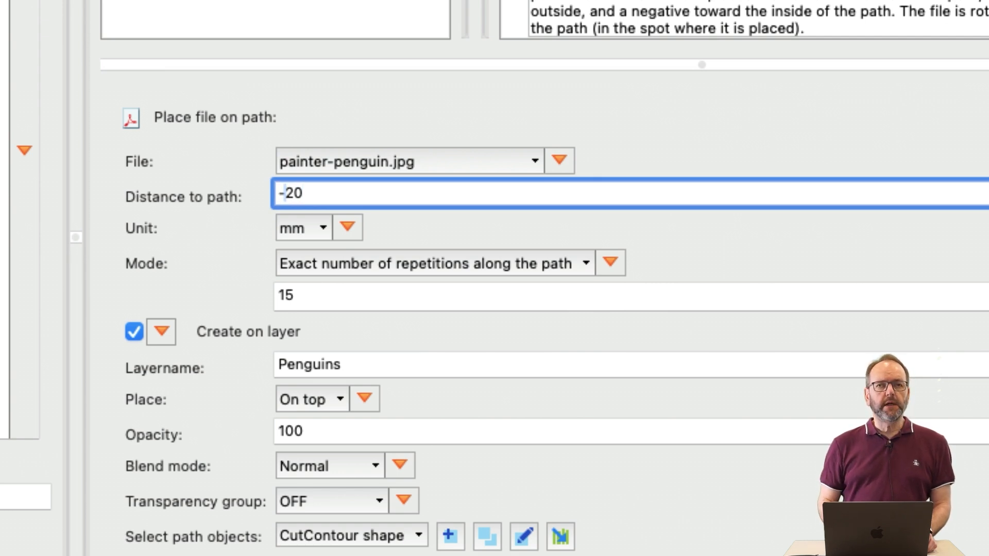
{"action": "key", "text": "Right"}
{"action": "key", "text": "Right"}
{"action": "key", "text": "BackSpace"}
{"action": "key", "text": "BackSpace"}
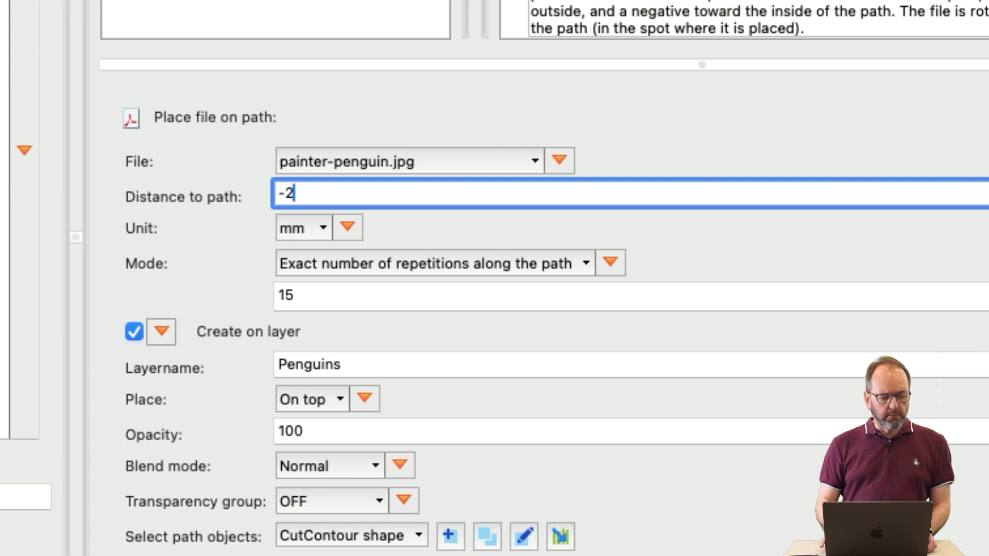
{"action": "type", "text": "10"}
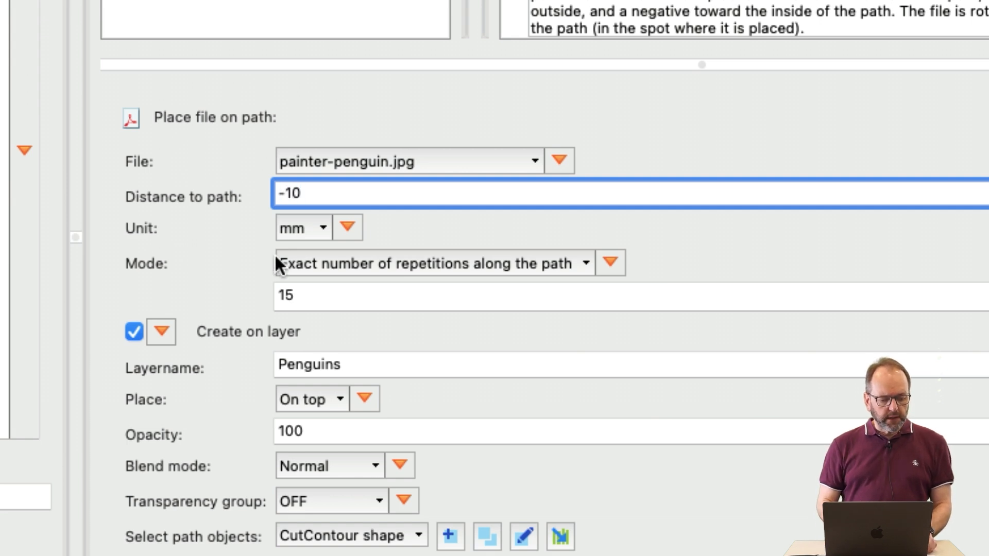
- Set the mode to Average distance between repetitions with a value of 10, test the result and save the fixup
{"action": "left_click", "coordinate": [356, 262]}
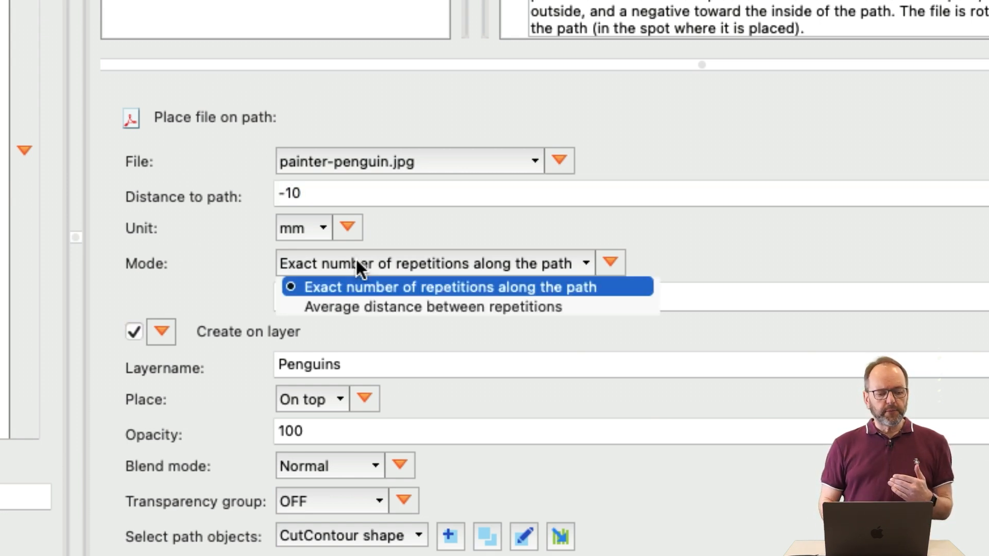
{"action": "left_click", "coordinate": [370, 304]}
{"action": "left_click", "coordinate": [359, 295]}
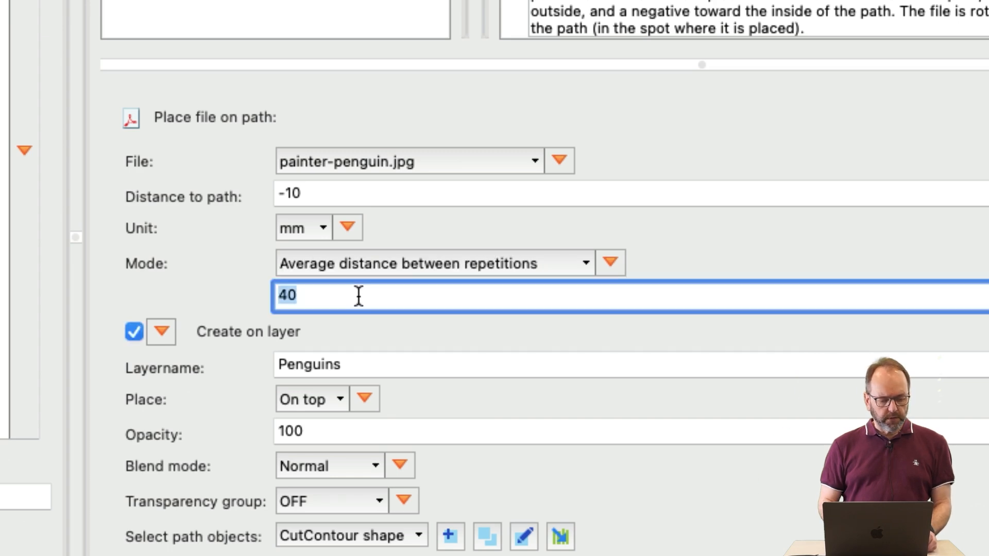
{"action": "type", "text": "10"}
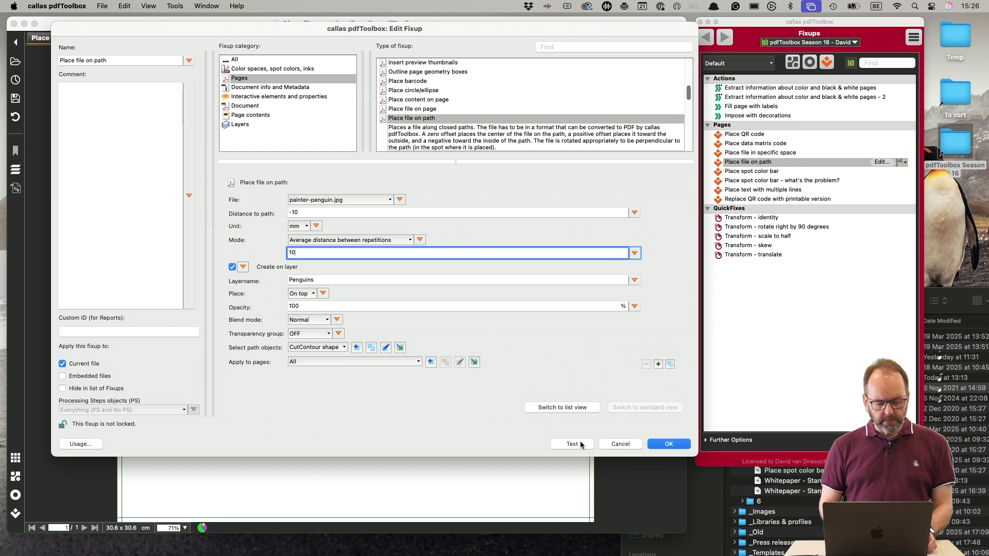
{"action": "left_click", "coordinate": [581, 442]}
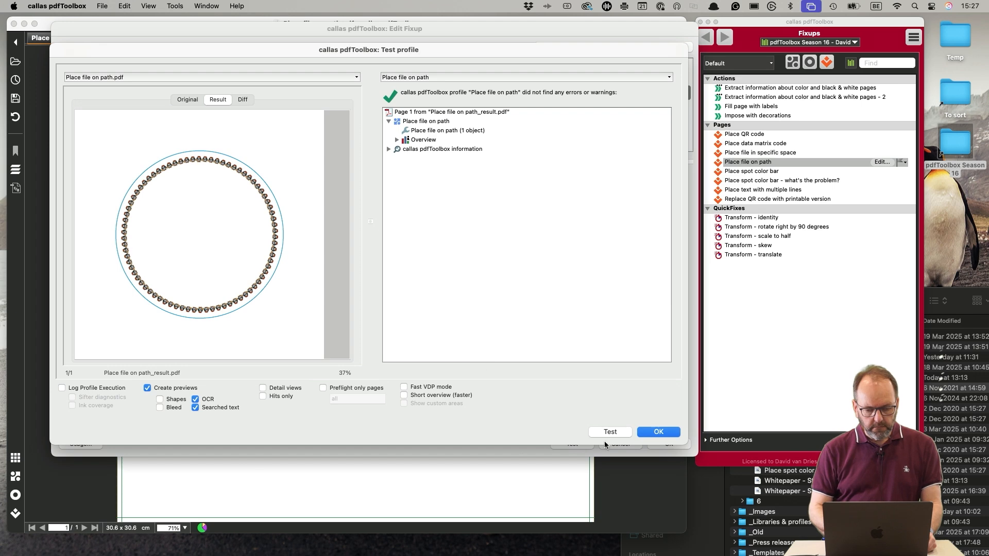
{"action": "left_click", "coordinate": [645, 431]}
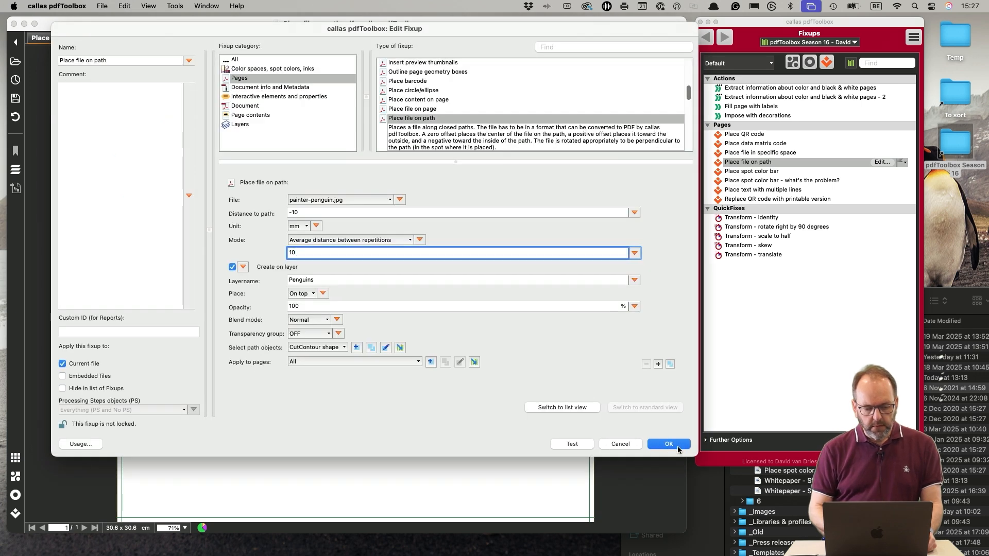
{"action": "left_click", "coordinate": [674, 445]}
- Switch to PowerPoint and show the "Place text with multiple lines" slide
{"action": "key", "text": "super+Tab"}
{"action": "key", "text": "super+Tab"}
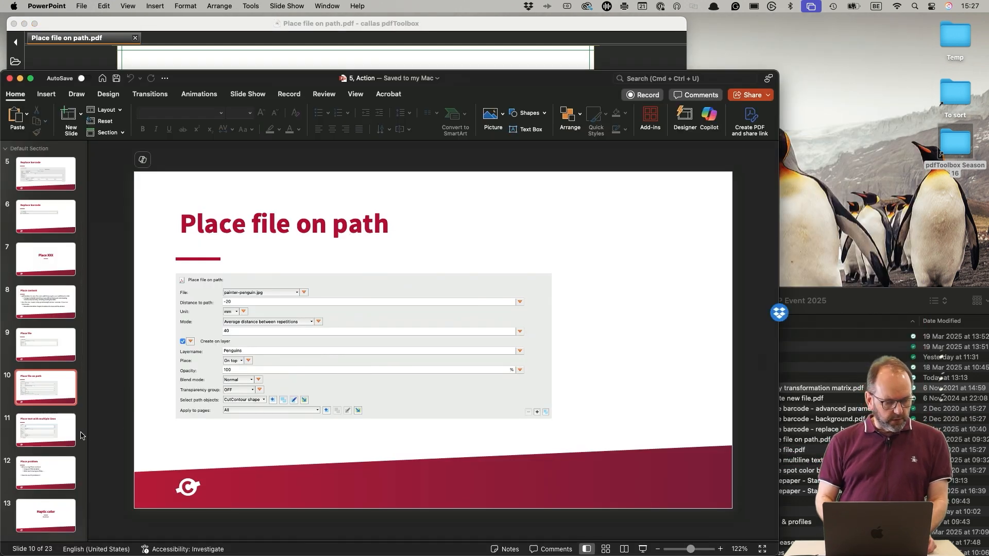
{"action": "left_click", "coordinate": [64, 435]}
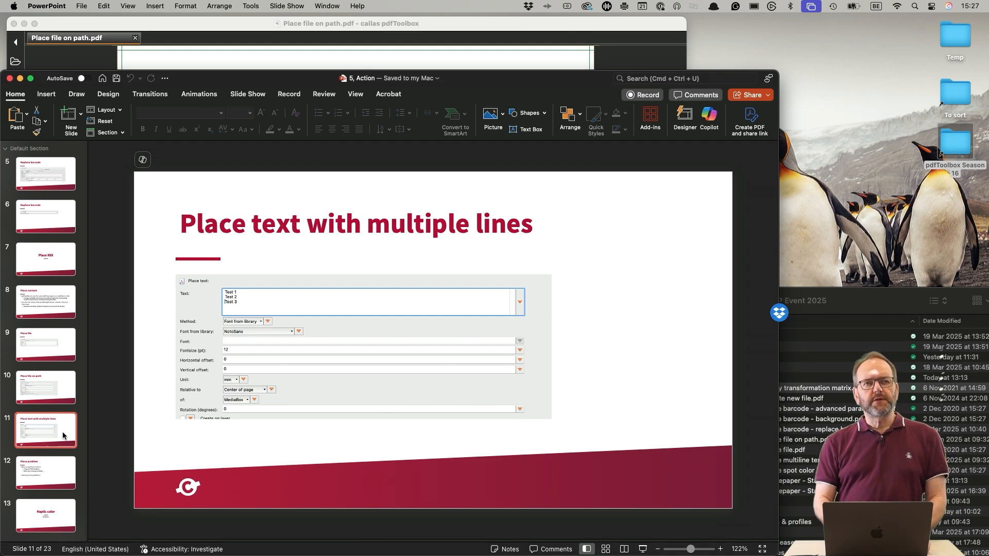
- Return to pdfToolbox, open the "Place text with multiple lines" fixup for editing and test it with its single-line text
{"action": "key", "text": "super+Tab"}
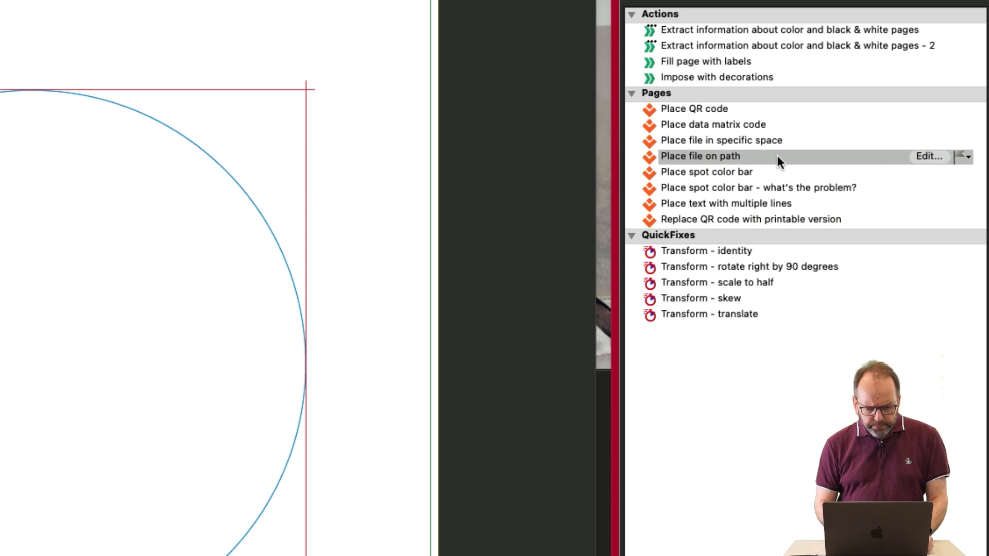
{"action": "left_click", "coordinate": [771, 193]}
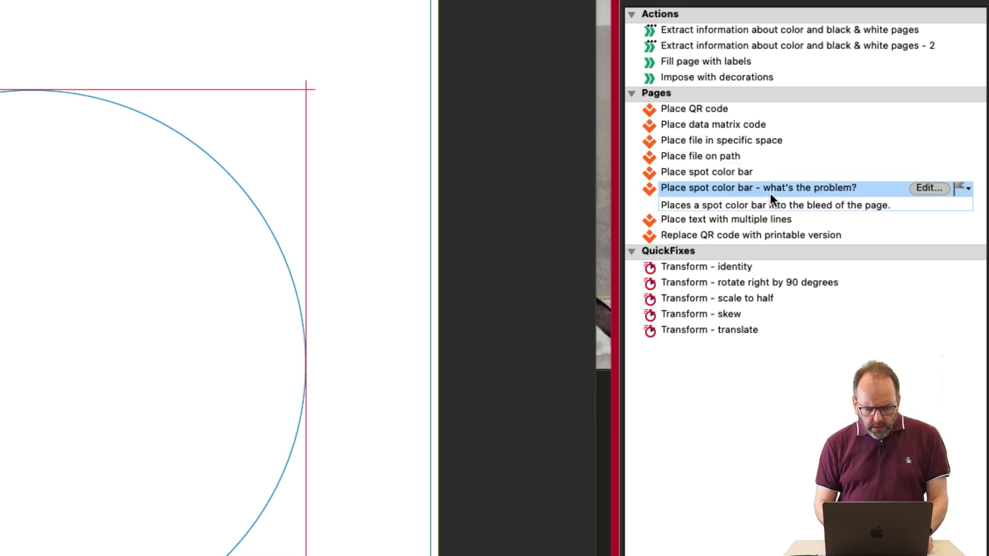
{"action": "left_click", "coordinate": [780, 218]}
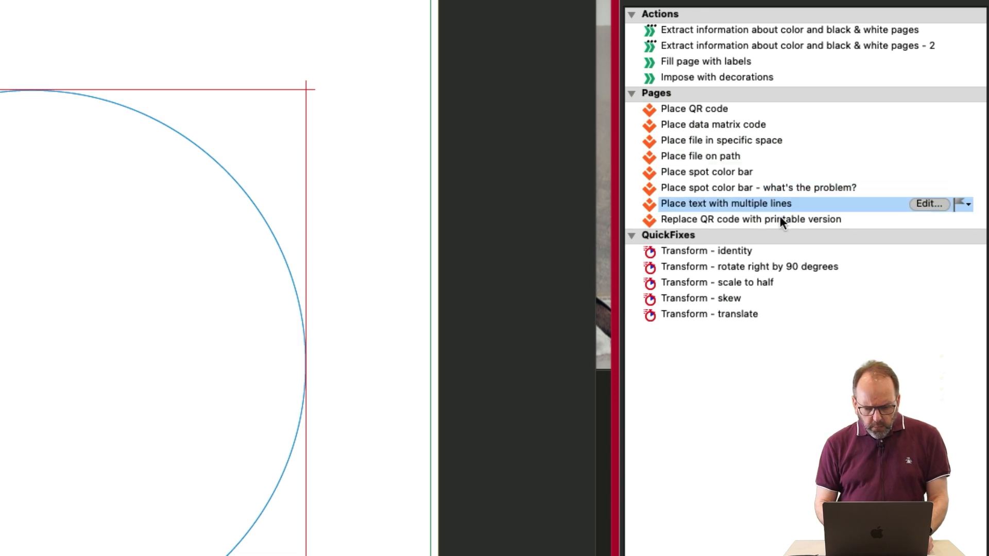
{"action": "left_click", "coordinate": [929, 201]}
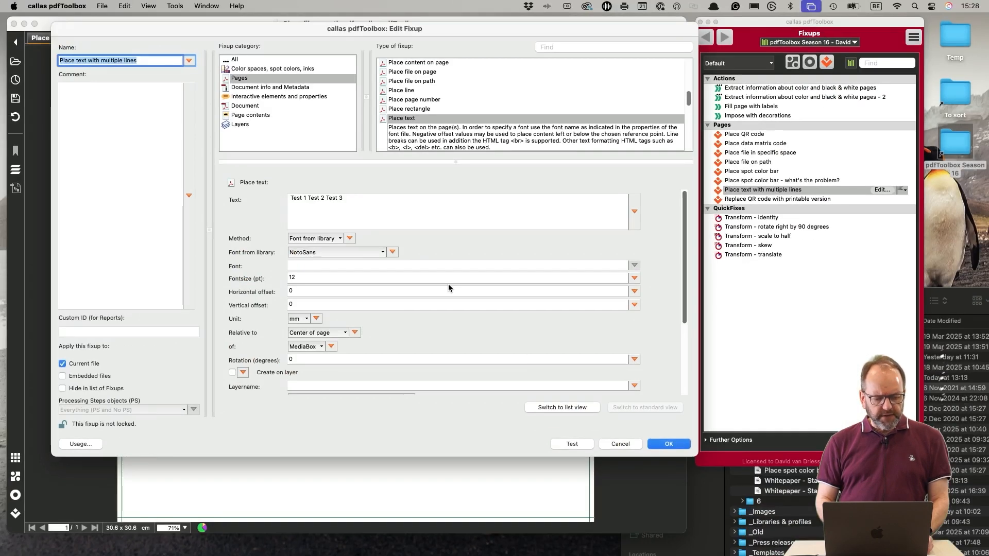
{"action": "left_click", "coordinate": [579, 442]}
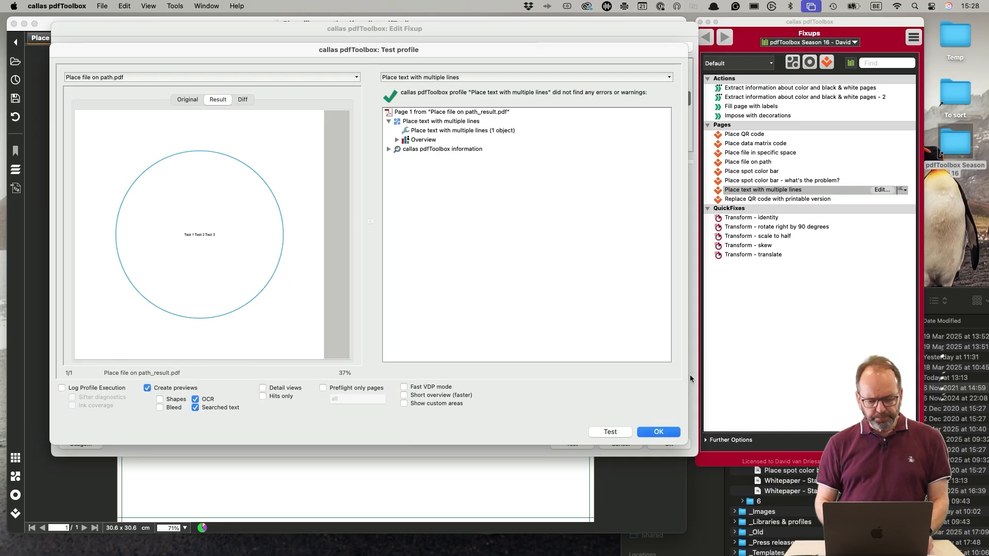
{"action": "left_click", "coordinate": [658, 431]}
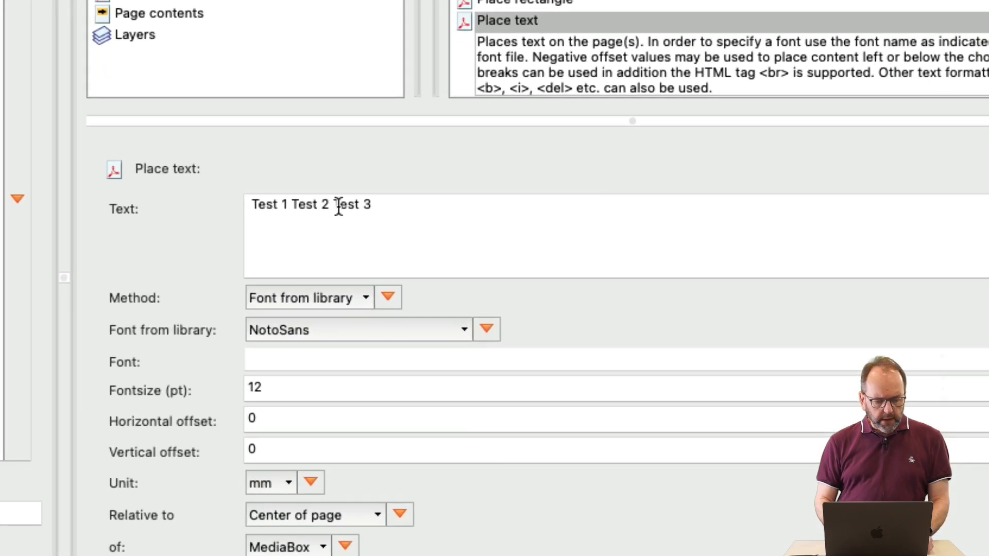
- Insert a <br> tag before "Test 3" in the placed text and test the fixup
{"action": "left_click", "coordinate": [339, 207]}
{"action": "type", "text": "<"}
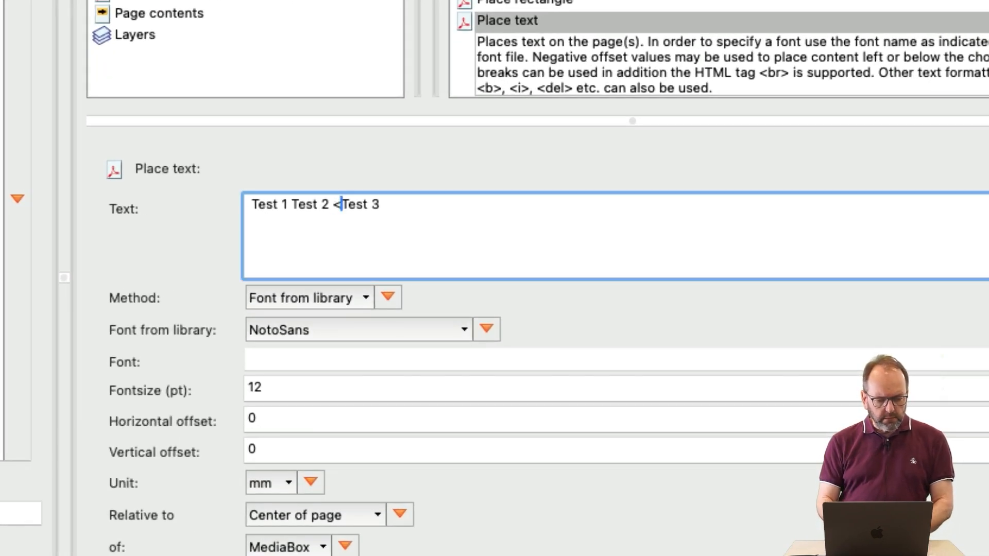
{"action": "type", "text": "br>"}
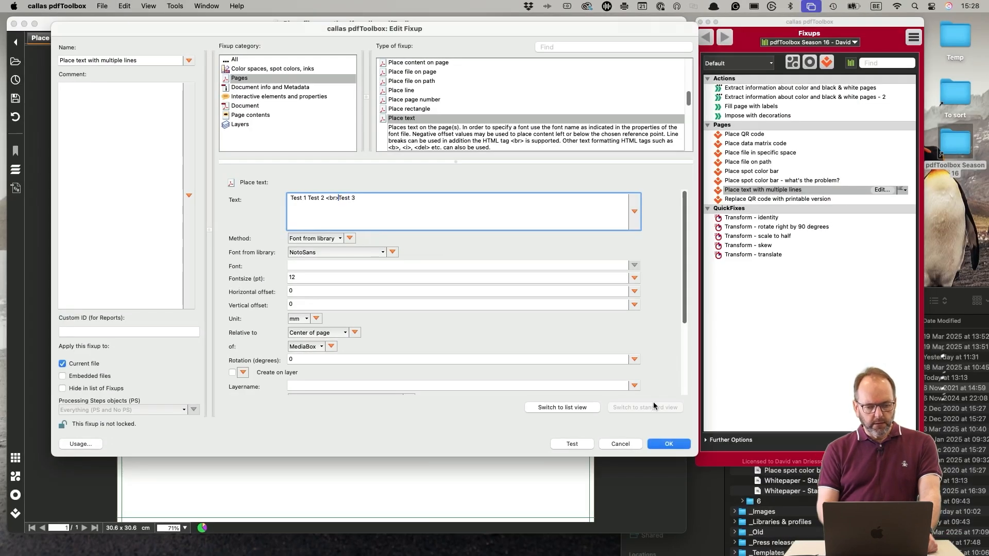
{"action": "left_click", "coordinate": [576, 444]}
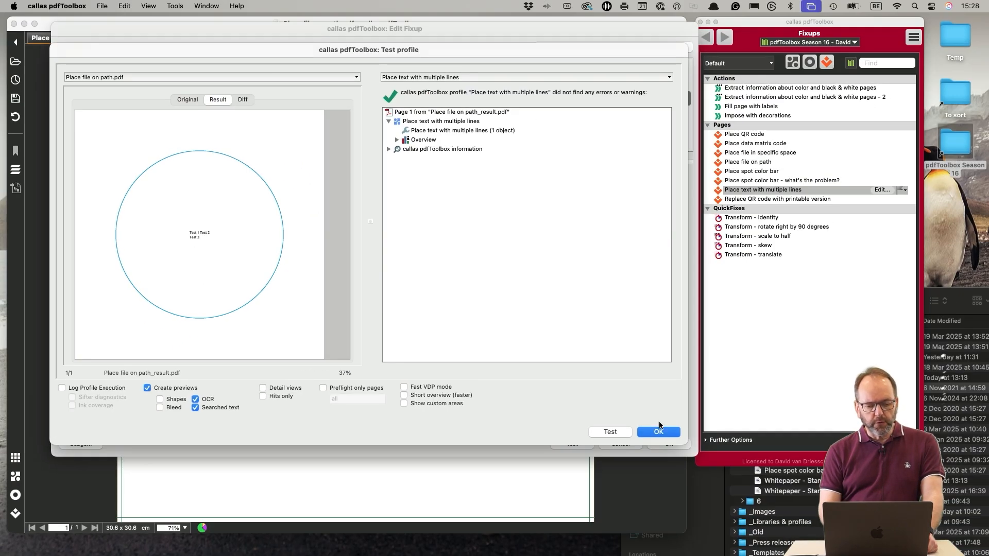
{"action": "left_click", "coordinate": [659, 433]}
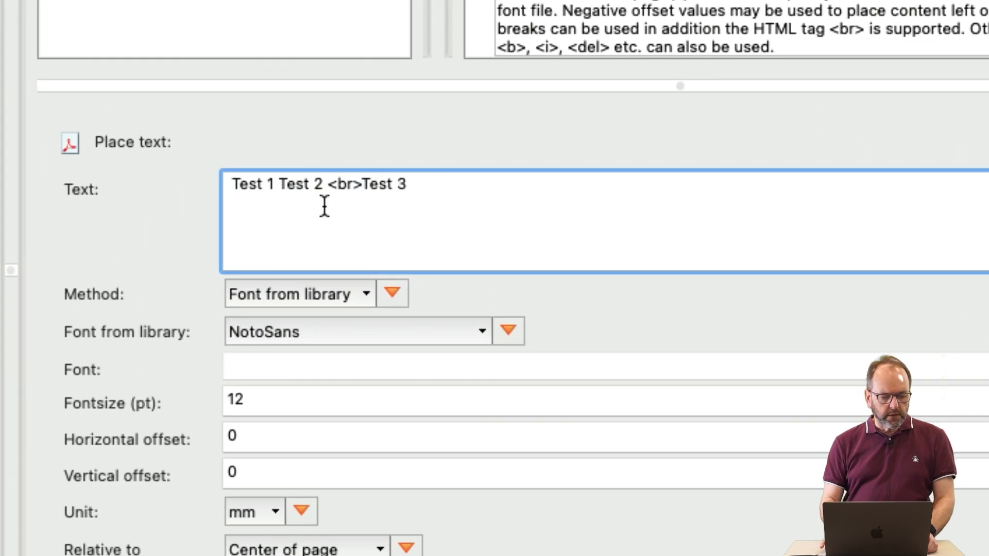
- Remove the <br> tag and use real line breaks to put "Test 1", "Test 2" and "Test 3" on separate lines
{"action": "key", "text": "BackSpace"}
{"action": "key", "text": "BackSpace"}
{"action": "key", "text": "BackSpace"}
{"action": "key", "text": "BackSpace"}
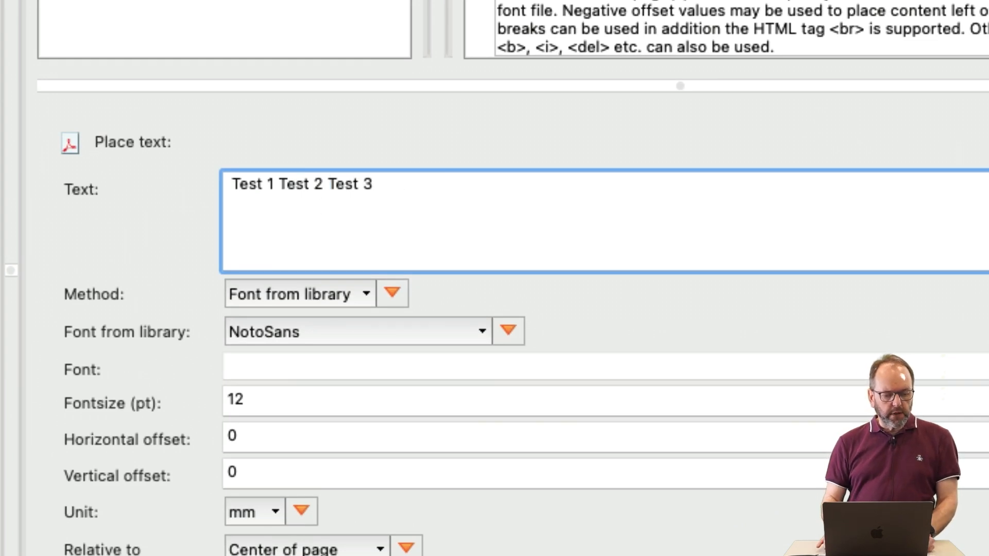
{"action": "key", "text": "Return"}
{"action": "key", "text": "Up"}
{"action": "key", "text": "Right"}
{"action": "key", "text": "Right"}
{"action": "key", "text": "Right"}
{"action": "key", "text": "Right"}
{"action": "key", "text": "Right"}
{"action": "key", "text": "Right"}
{"action": "key", "text": "Right"}
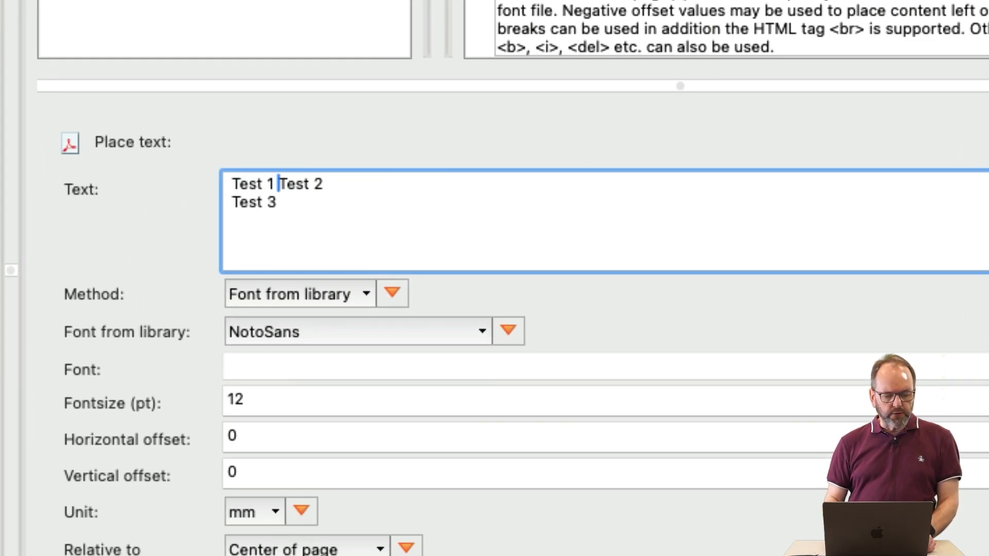
{"action": "key", "text": "Return"}
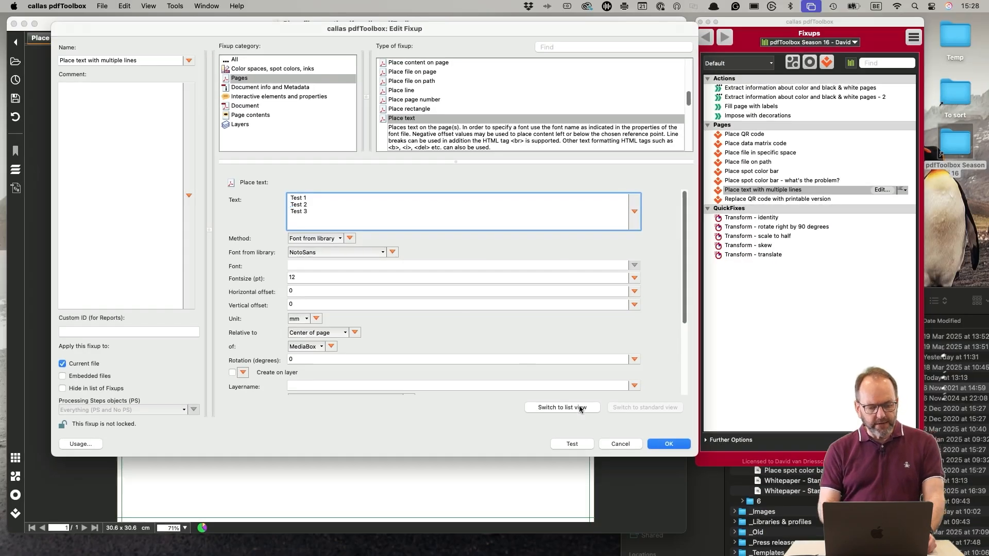
- Test the fixup with the three-line text, close the test result and save the fixup
{"action": "left_click", "coordinate": [583, 444]}
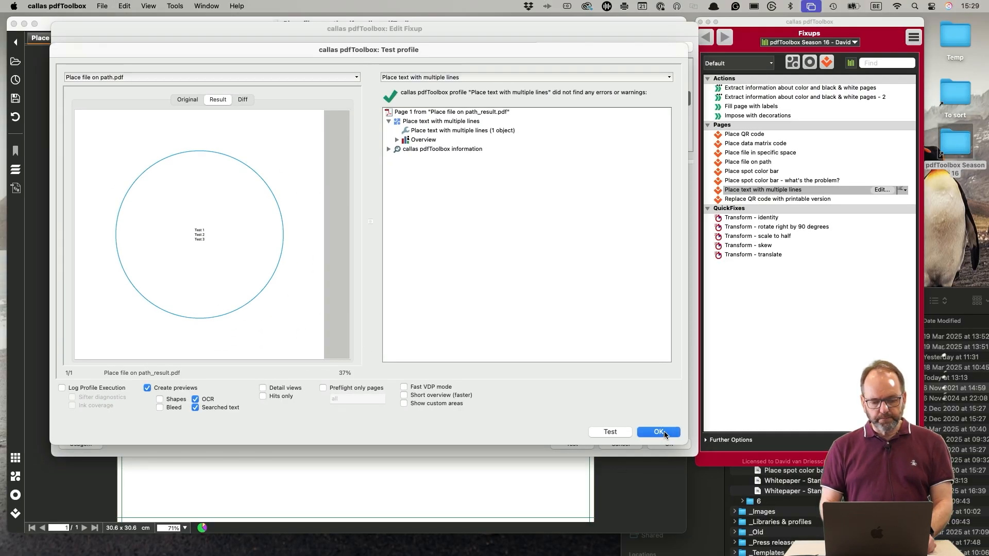
{"action": "left_click", "coordinate": [663, 436]}
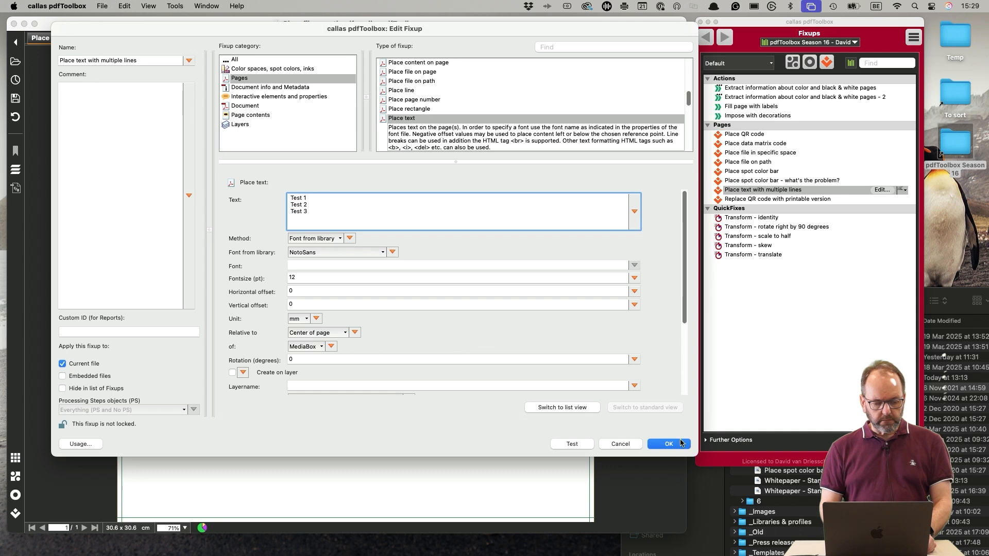
{"action": "left_click", "coordinate": [681, 443]}
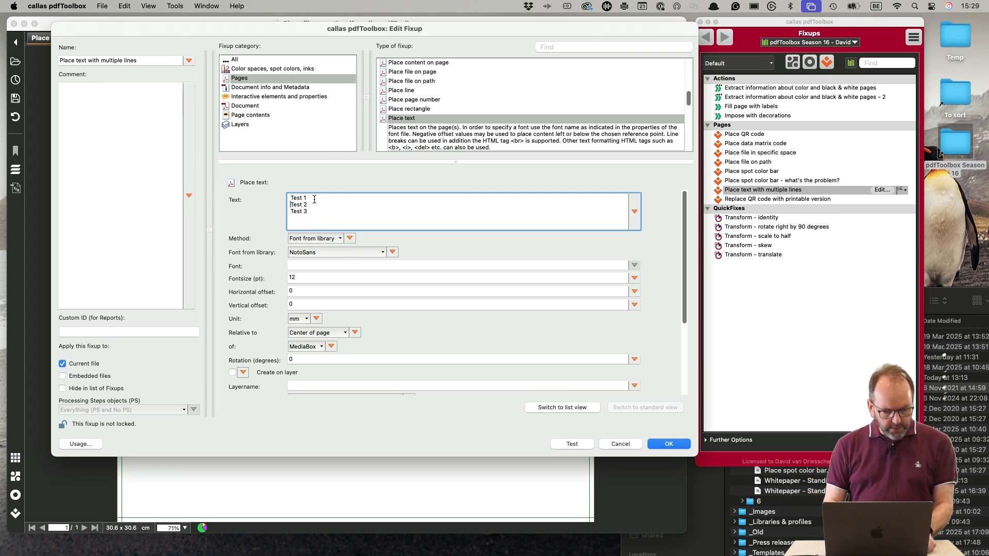
{"action": "left_click", "coordinate": [673, 443]}
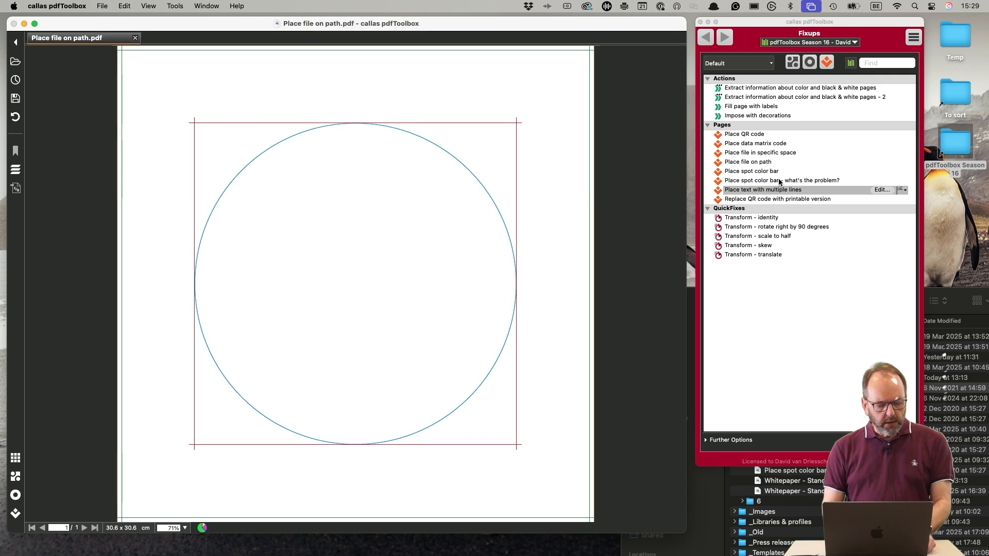
- Switch to PowerPoint and show the "Place problem" slide
{"action": "key", "text": "super+Tab"}
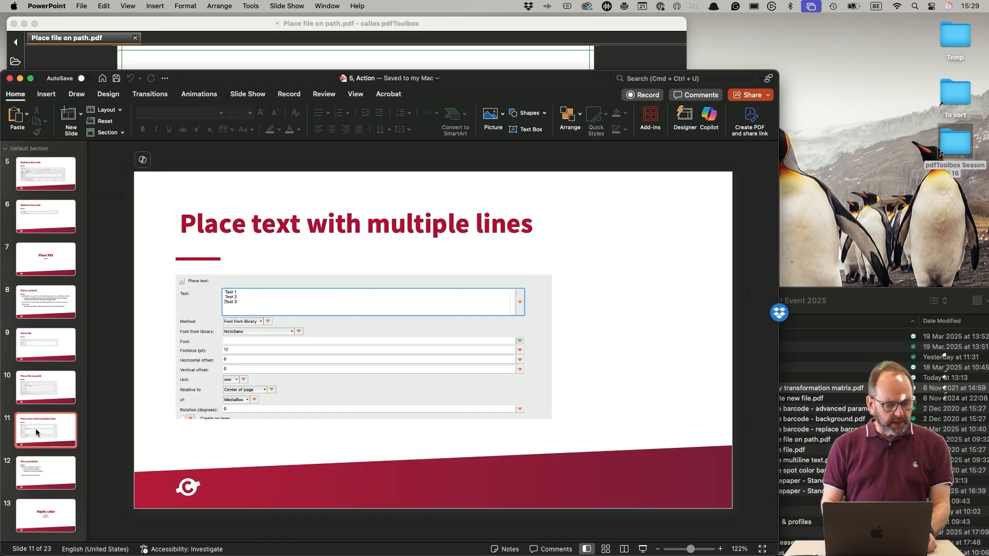
{"action": "left_click", "coordinate": [54, 433]}
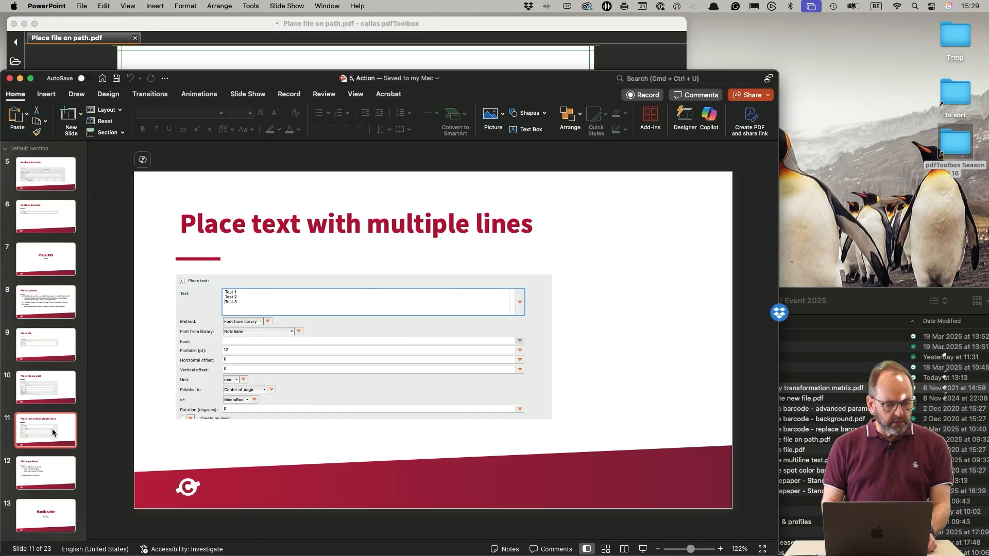
{"action": "left_click", "coordinate": [54, 467]}
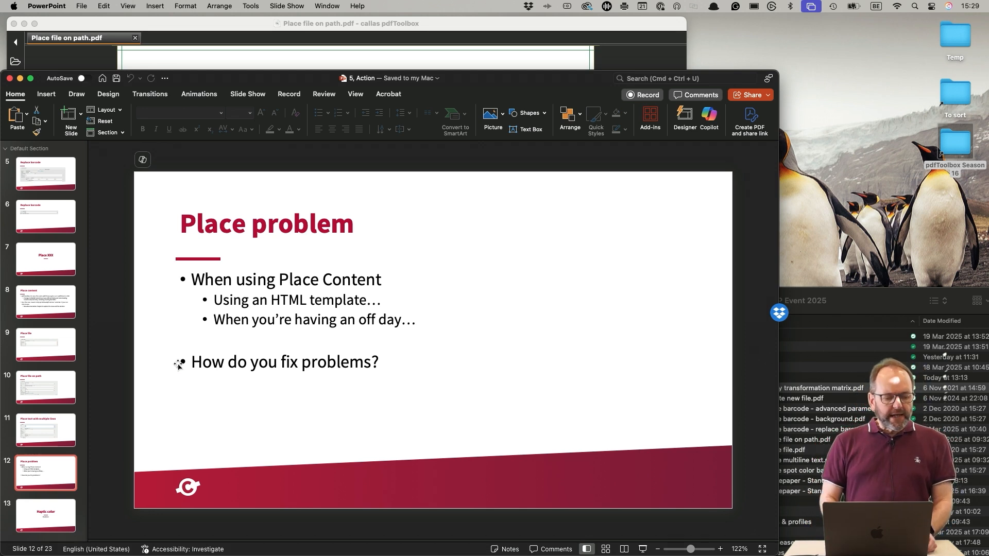
{"action": "scroll", "coordinate": [70, 420], "scroll_direction": "down", "scroll_amount": 3}
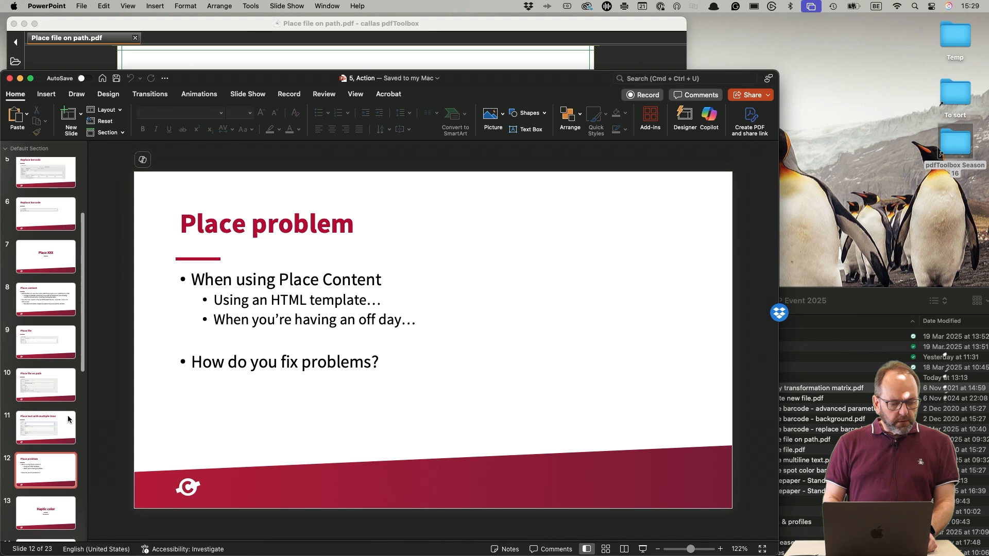
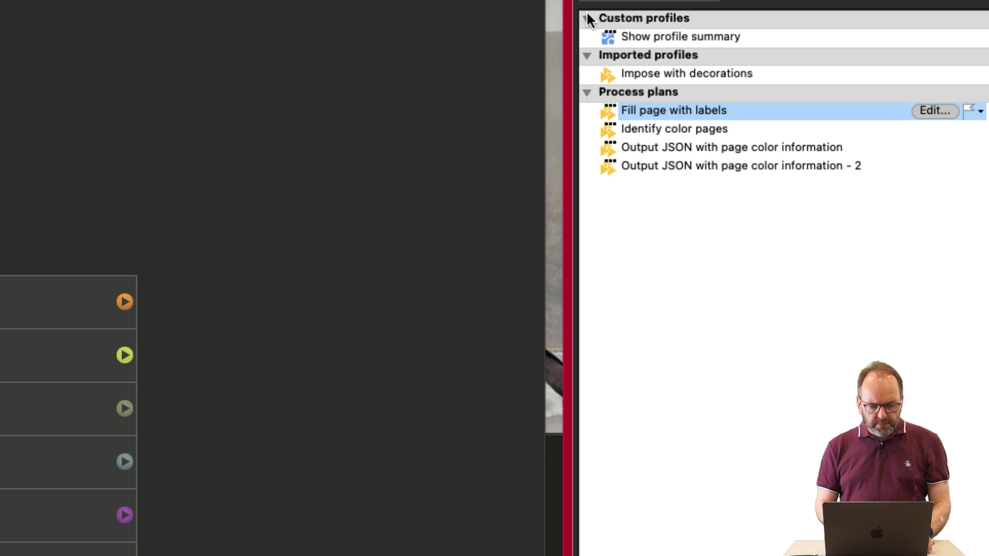
- Select the "Identify color pages" process plan in pdfToolbox and open "Create new file.pdf" from folder 5 in Finder
{"action": "left_click", "coordinate": [721, 131]}
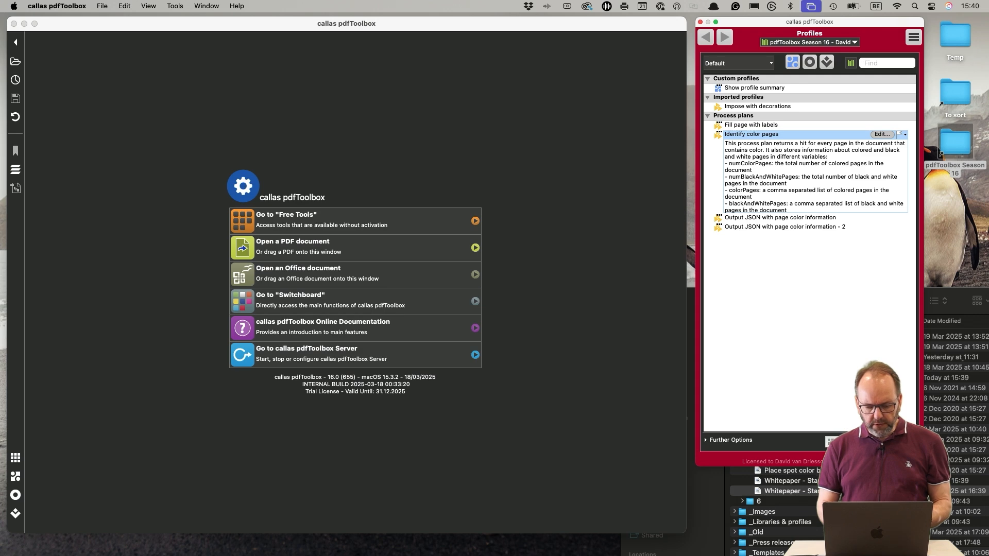
{"action": "left_click", "coordinate": [851, 532]}
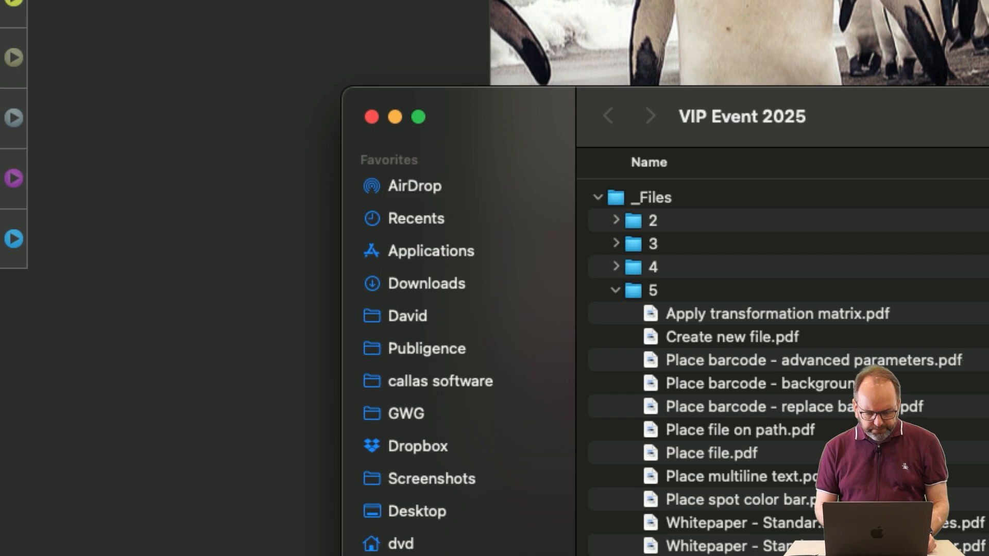
{"action": "left_click_drag", "start_coordinate": [752, 335], "coordinate": [263, 267]}
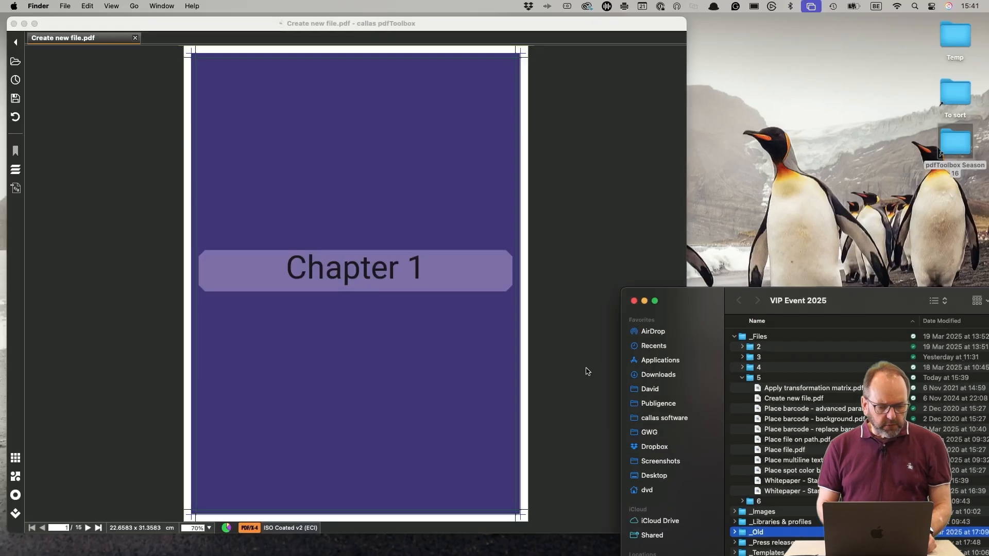
{"action": "left_click", "coordinate": [579, 321]}
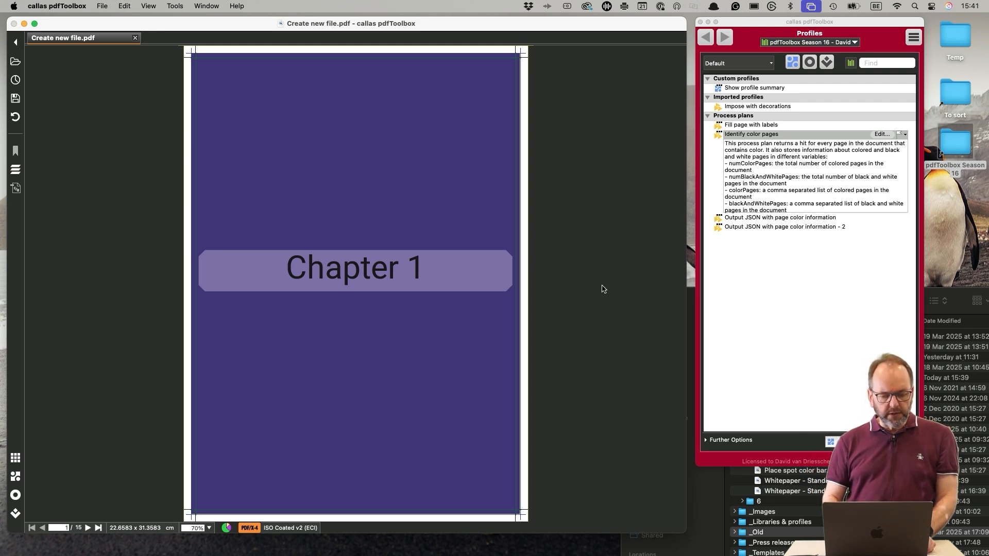
- Page through the opened document up to page 4 to examine its color and black-and-white pages
{"action": "key", "text": "Right"}
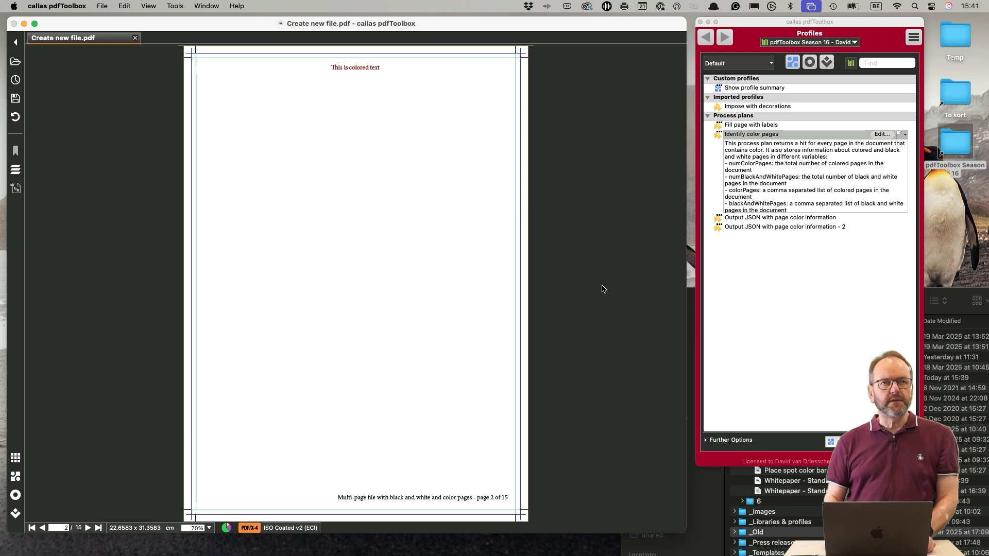
{"action": "key", "text": "Right"}
{"action": "key", "text": "Right"}
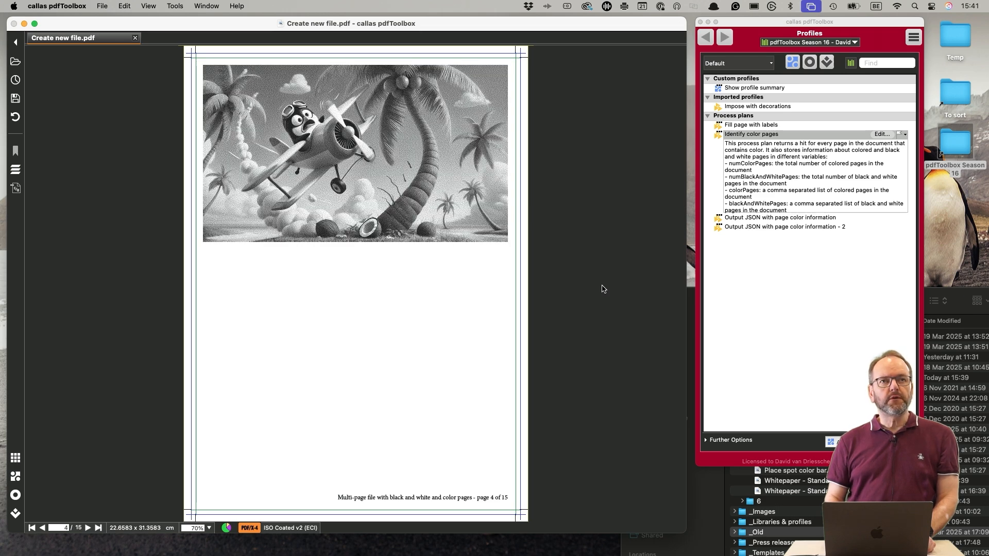
- Page forward through the document to page 7 and back to page 1 to examine which pages contain color
{"action": "key", "text": "Right"}
{"action": "key", "text": "Right"}
{"action": "key", "text": "Right"}
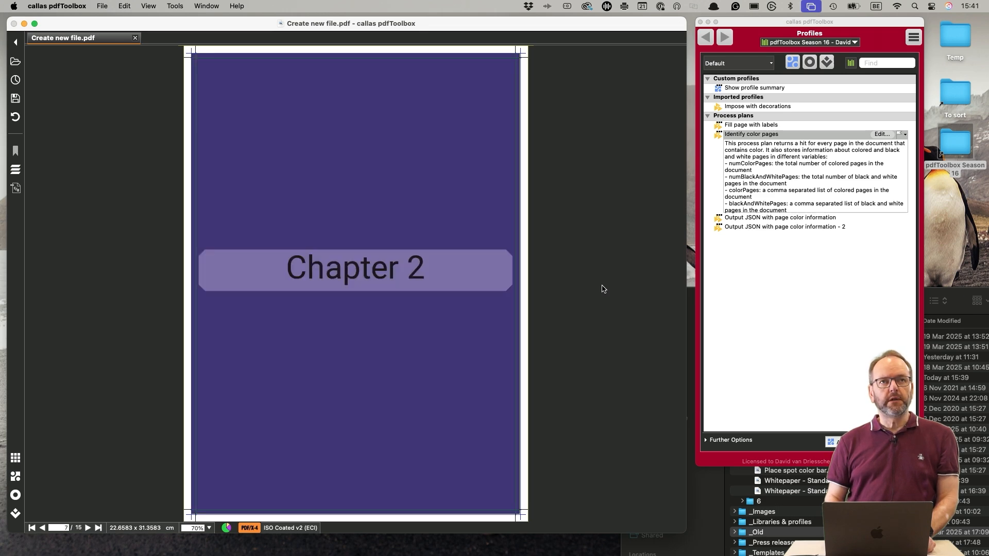
{"action": "key", "text": "Left"}
{"action": "key", "text": "Left"}
{"action": "key", "text": "Left"}
{"action": "key", "text": "Left"}
{"action": "key", "text": "Left"}
{"action": "key", "text": "Left"}
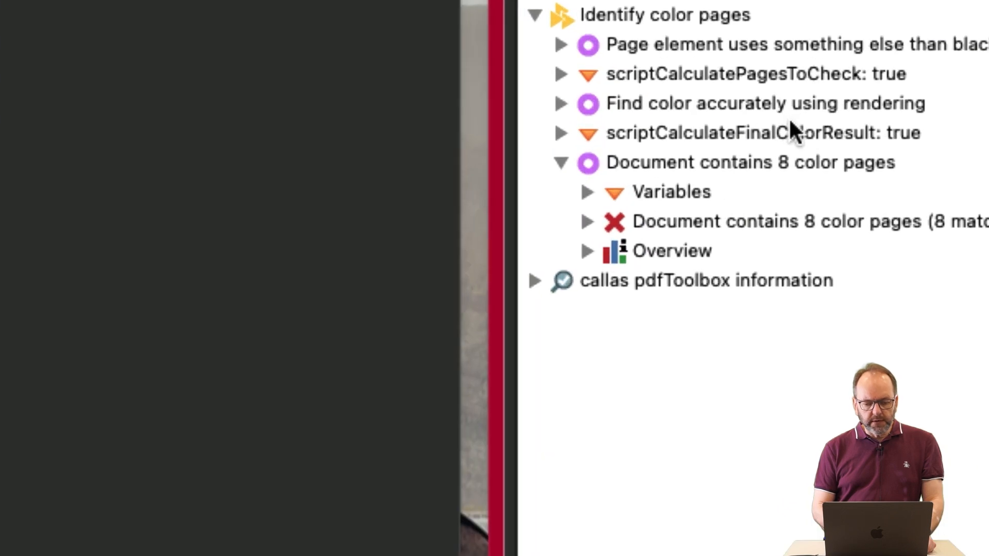
- Expand the variables of scriptCalculateFinalColorResult in the result, examine the page counts and page lists, and select the color pages hit
{"action": "left_click", "coordinate": [559, 135]}
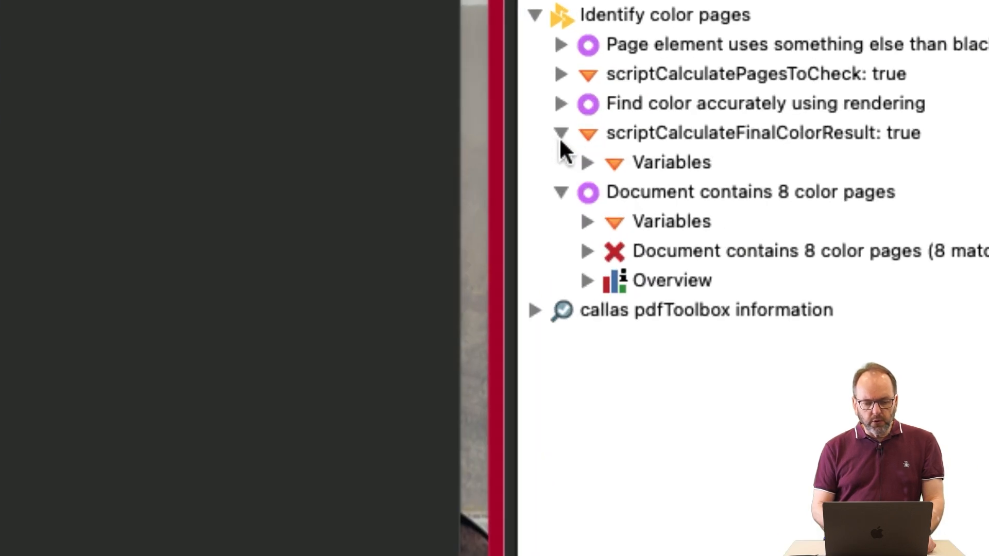
{"action": "left_click", "coordinate": [585, 163]}
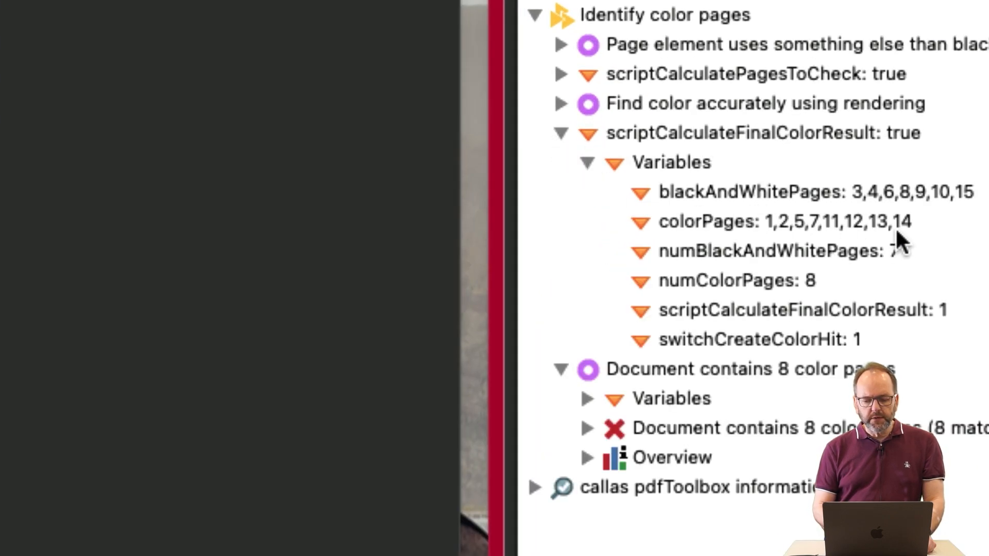
{"action": "left_click", "coordinate": [805, 278]}
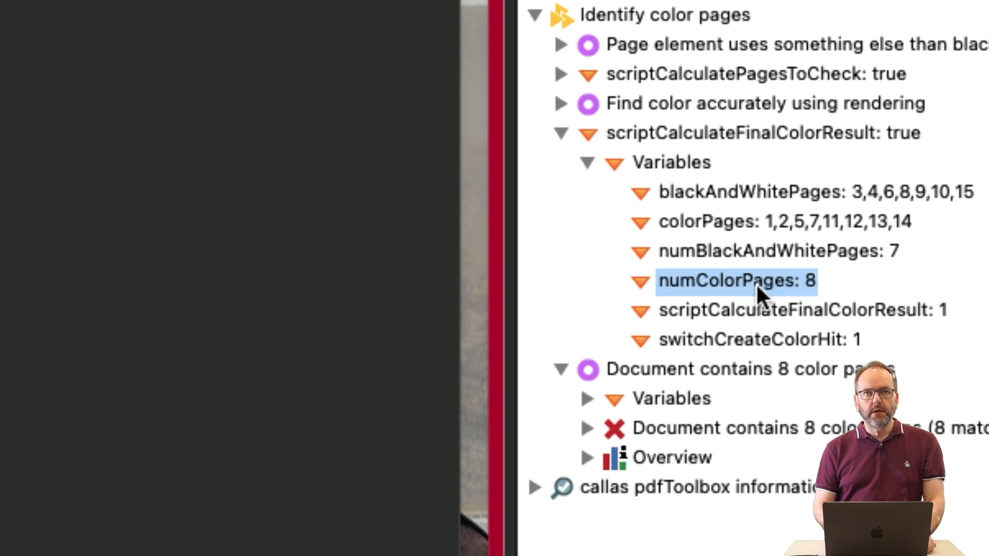
{"action": "left_click", "coordinate": [752, 248]}
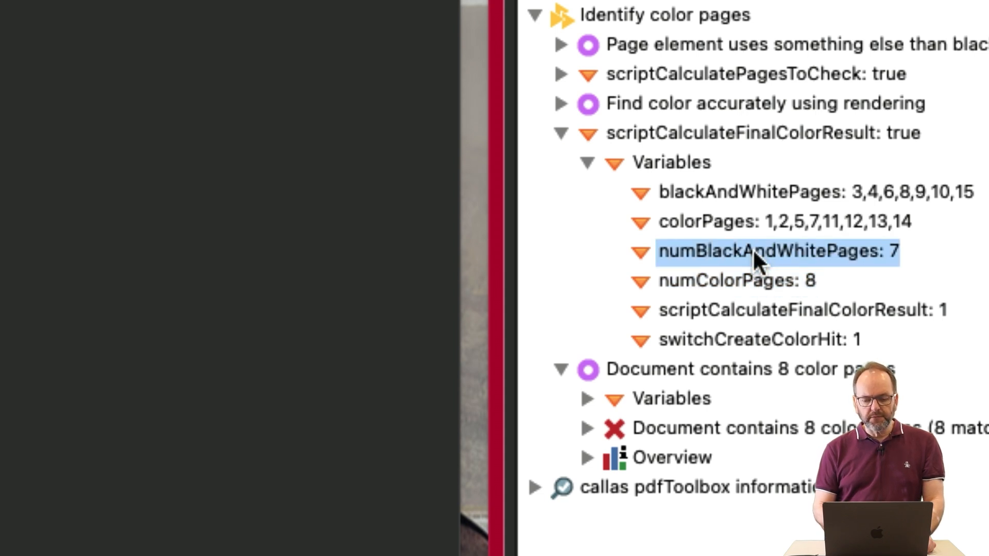
{"action": "left_click", "coordinate": [881, 193]}
{"action": "left_click", "coordinate": [850, 220]}
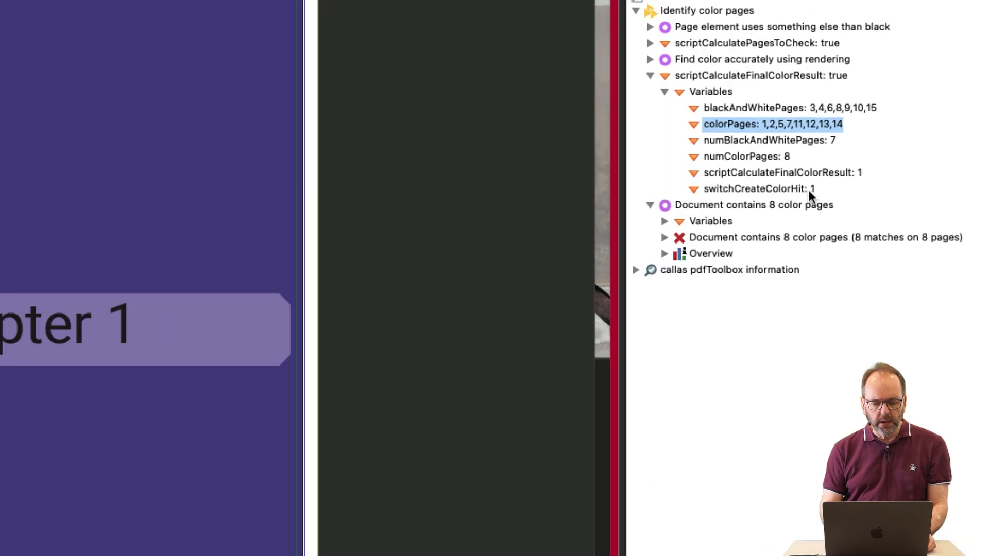
{"action": "left_click", "coordinate": [644, 78]}
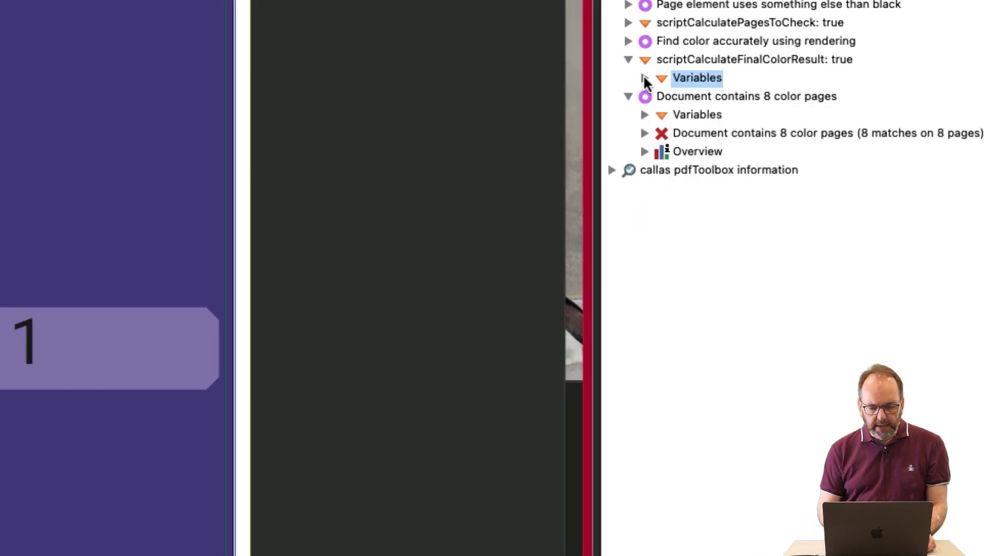
{"action": "left_click", "coordinate": [716, 135]}
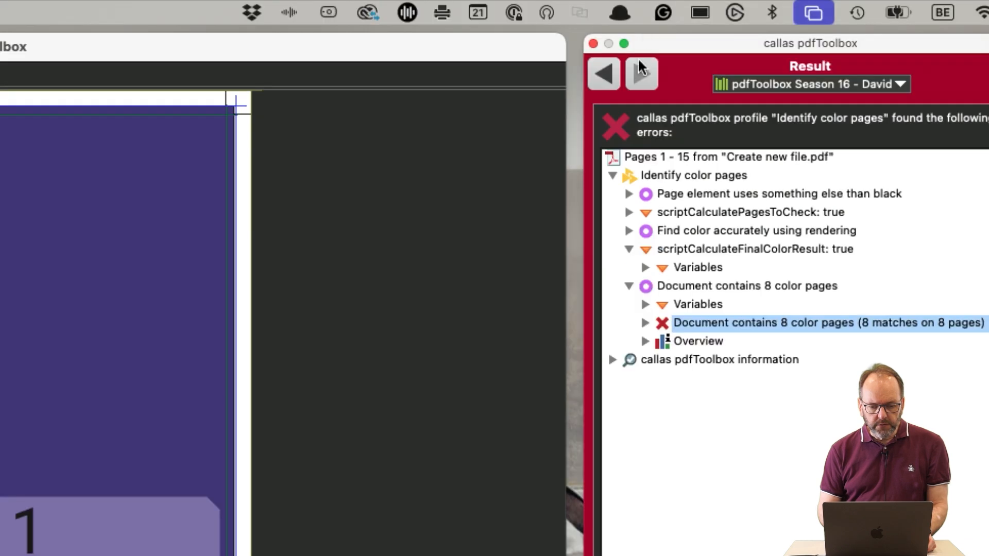
- Return to the profiles list and open the "Output JSON with page color information" process plan for editing with its whole flow in view
{"action": "left_click", "coordinate": [607, 82]}
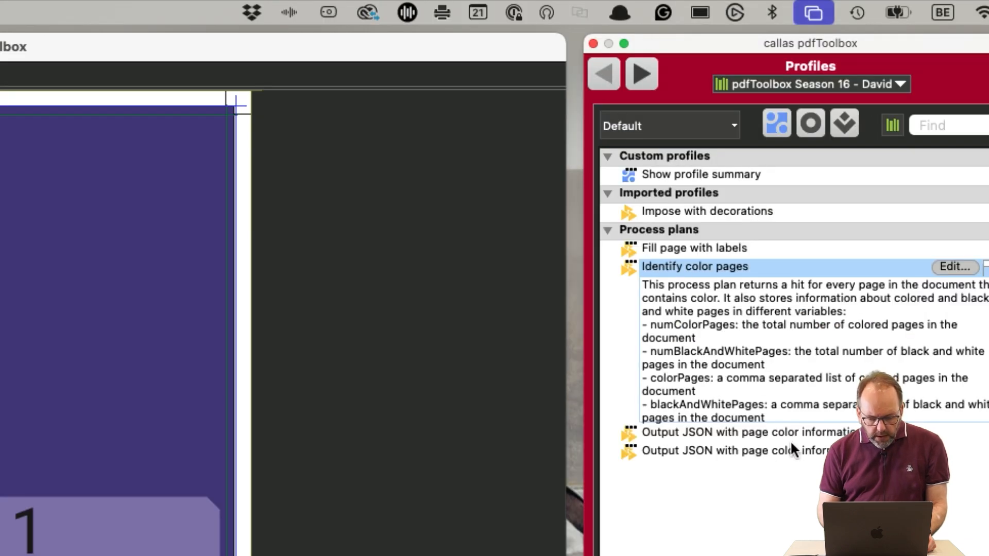
{"action": "left_click", "coordinate": [820, 434]}
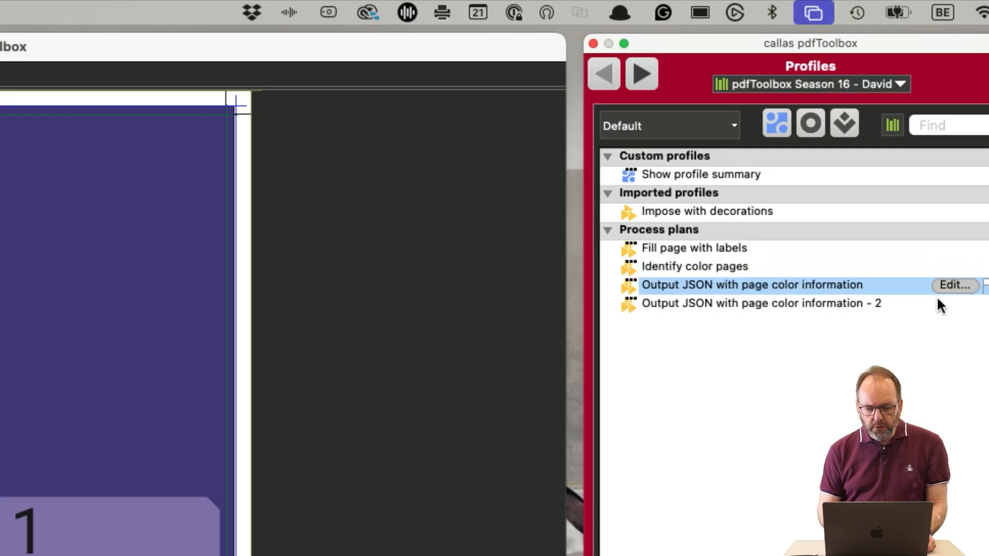
{"action": "left_click", "coordinate": [948, 284]}
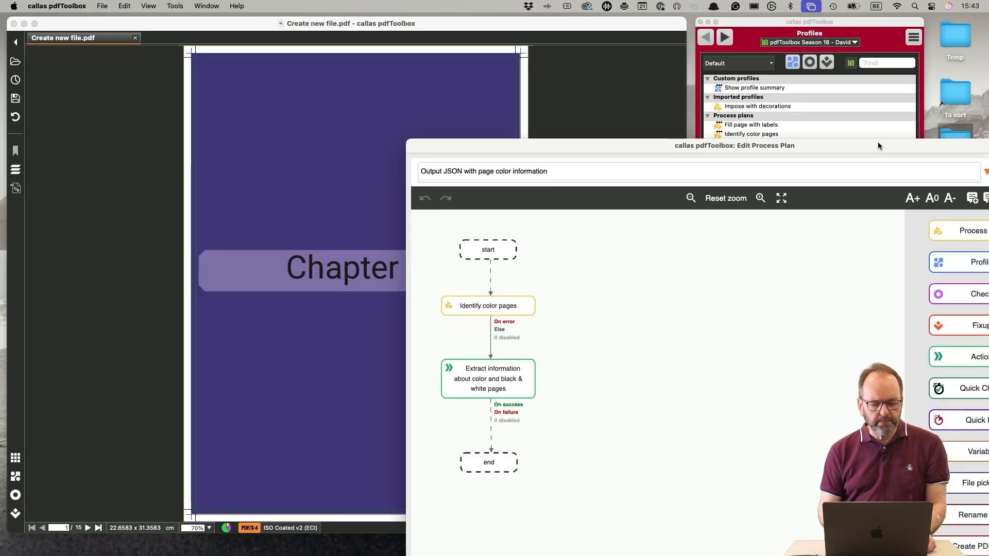
{"action": "left_click_drag", "start_coordinate": [793, 144], "coordinate": [514, 42]}
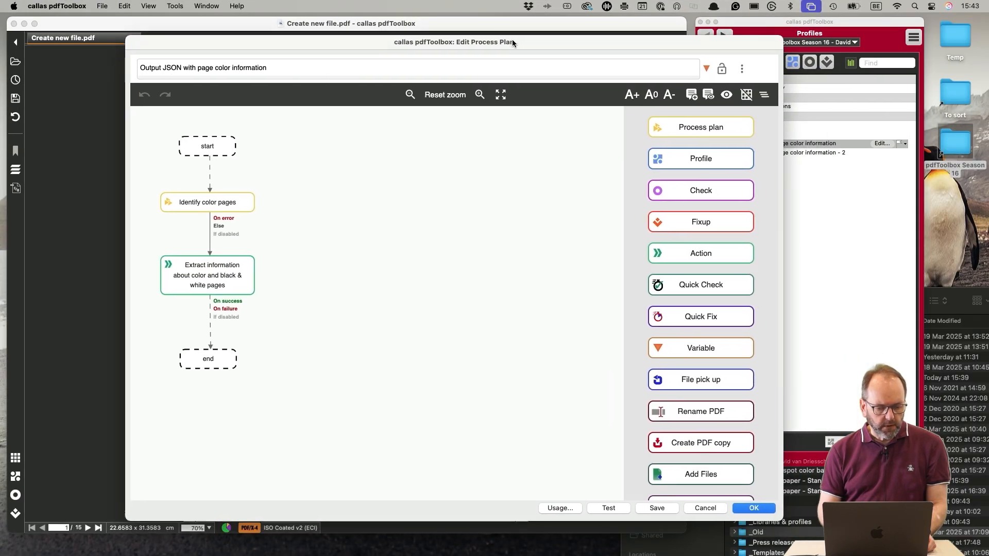
- Examine the plan's "Identify color pages" step and the Create file parameters of its extract action, and close the plan without changes
{"action": "left_click", "coordinate": [205, 203]}
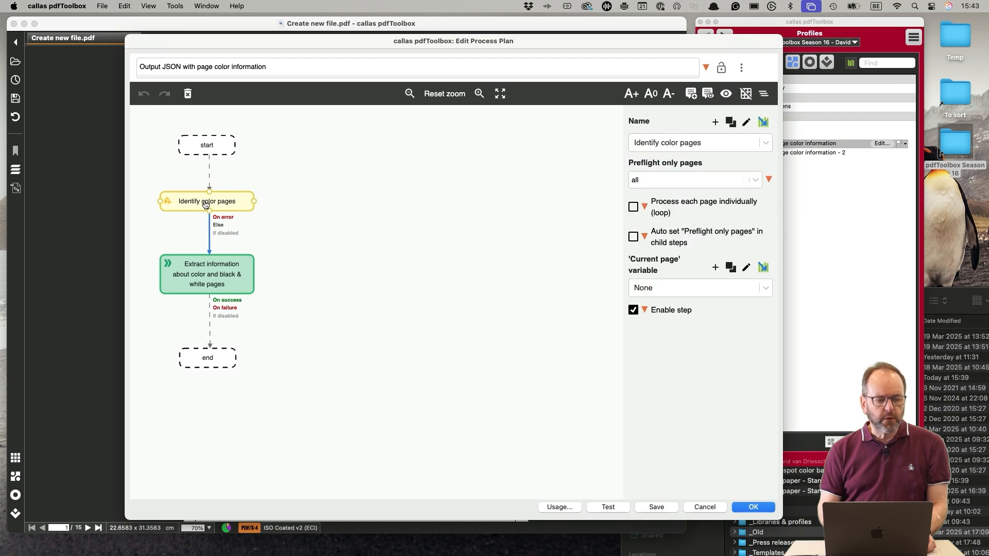
{"action": "left_click", "coordinate": [194, 280]}
{"action": "double_click", "coordinate": [194, 279]}
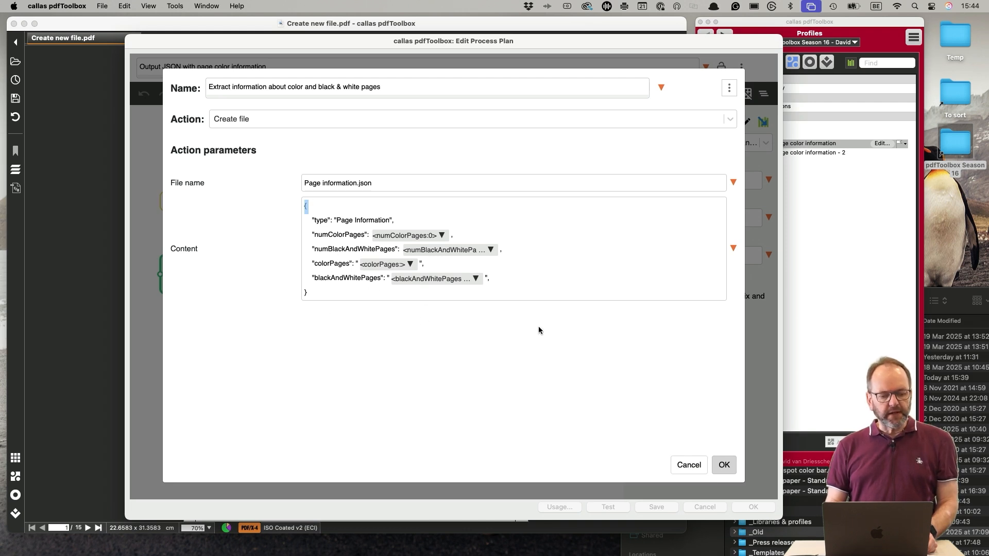
{"action": "left_click", "coordinate": [694, 471]}
{"action": "left_click", "coordinate": [713, 507]}
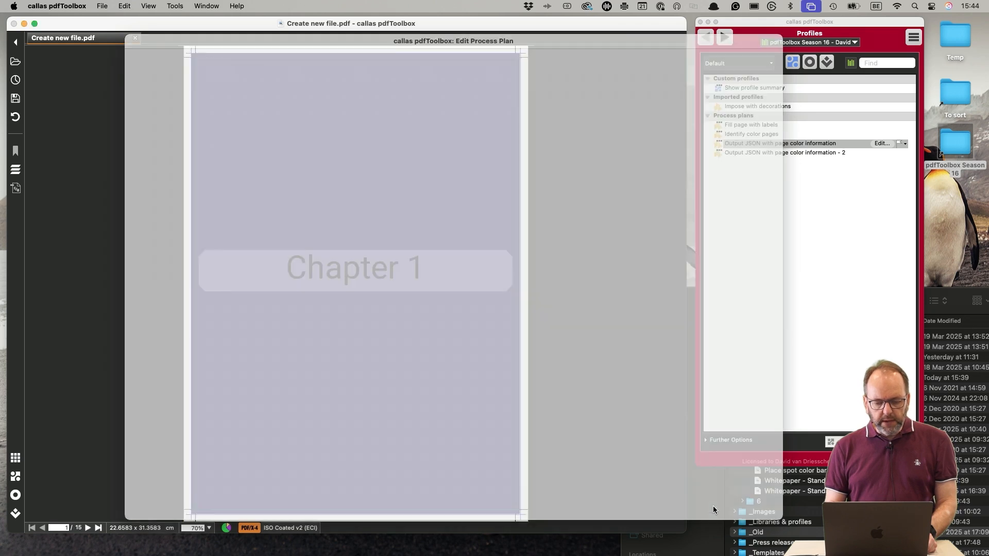
- Open the "Output JSON with page color information - 2" process plan and examine the scriptCreateJSONContent script that sets app.vars.jsonContent
{"action": "left_click", "coordinate": [820, 153]}
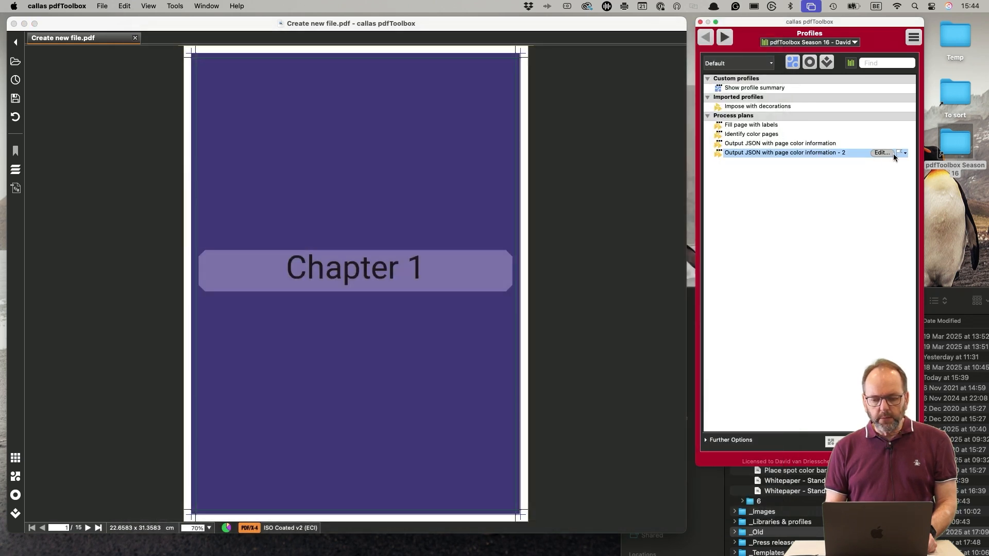
{"action": "left_click", "coordinate": [878, 151]}
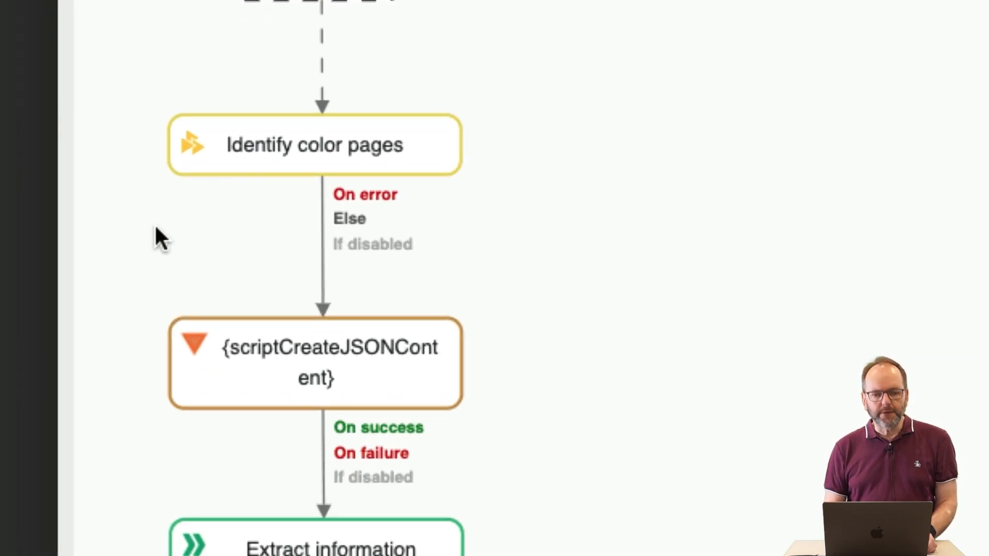
{"action": "left_click", "coordinate": [269, 353]}
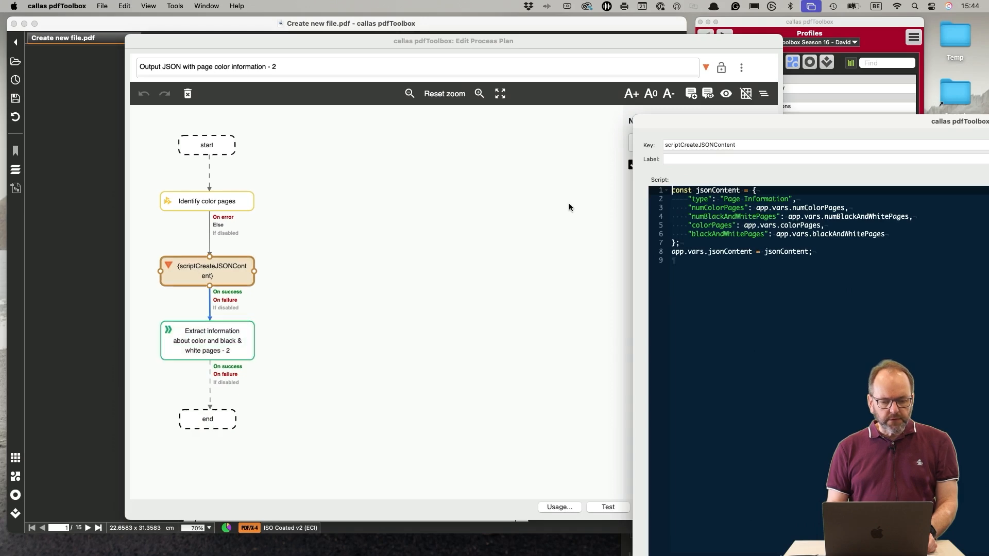
{"action": "left_click_drag", "start_coordinate": [771, 125], "coordinate": [295, 98]}
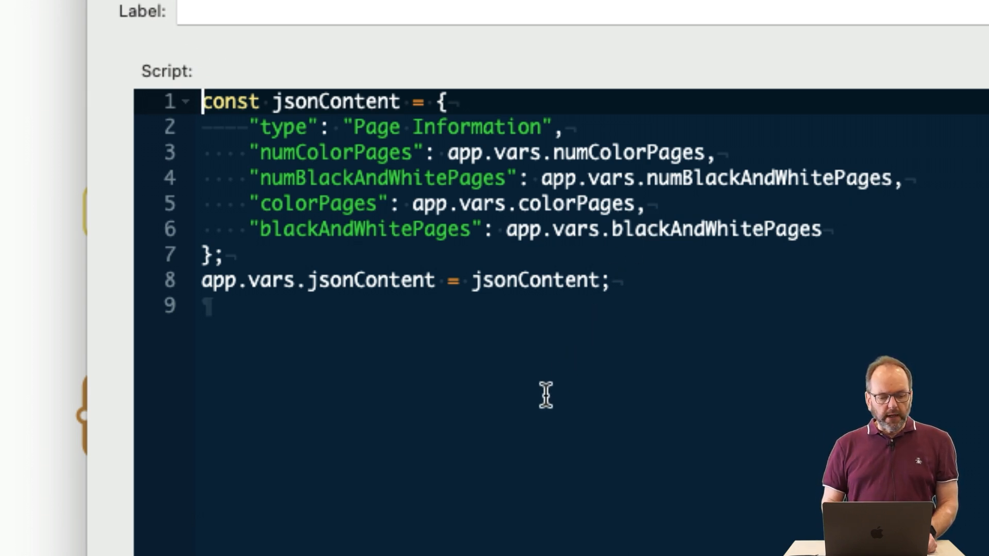
{"action": "double_click", "coordinate": [358, 280]}
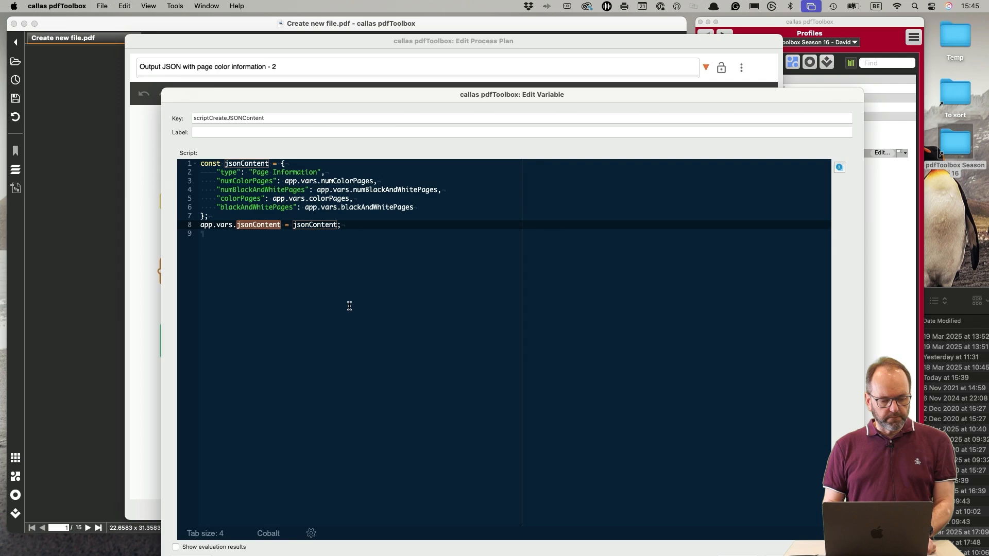
{"action": "key", "text": "Escape"}
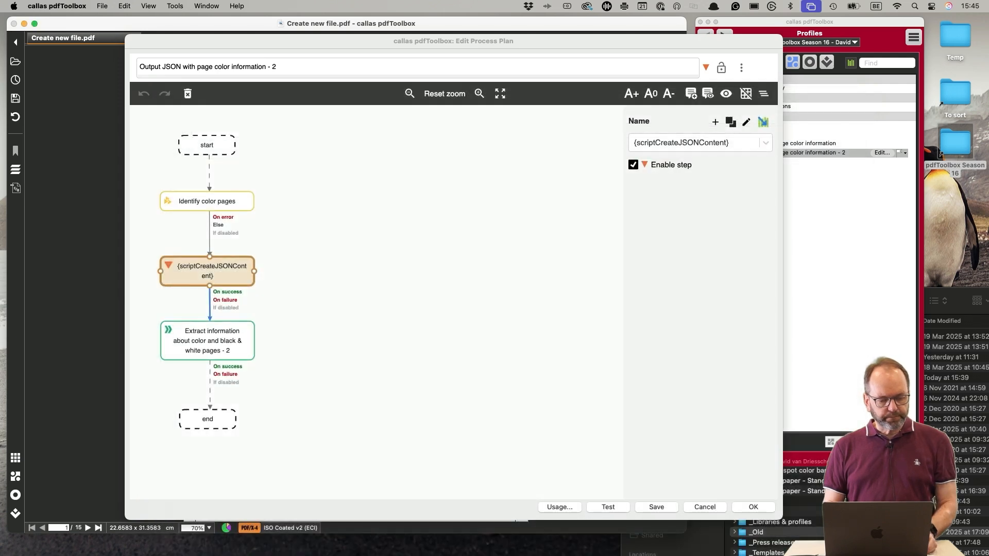
- Examine the Create file parameters of "Extract information about color and black & white pages - 2" and close the process plan
{"action": "double_click", "coordinate": [209, 339]}
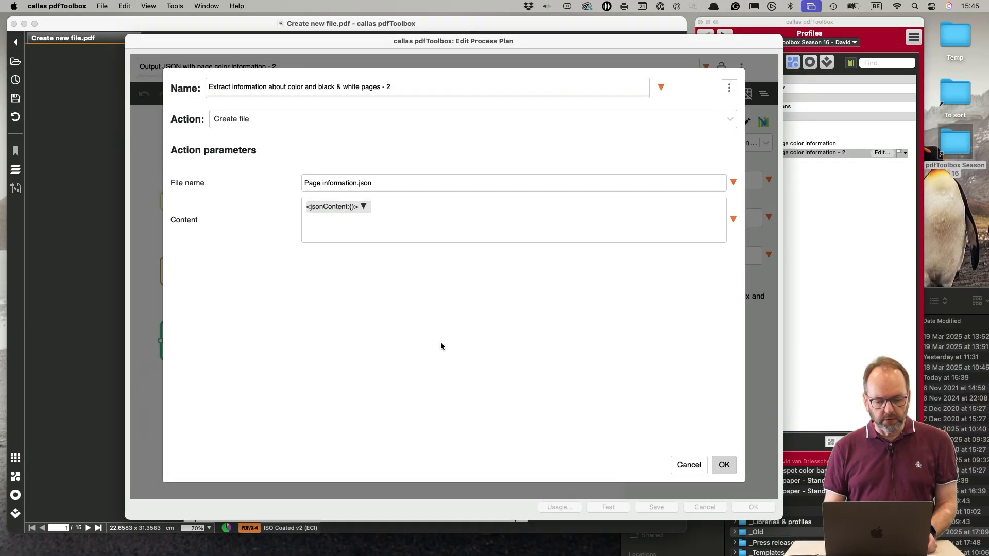
{"action": "left_click", "coordinate": [724, 465]}
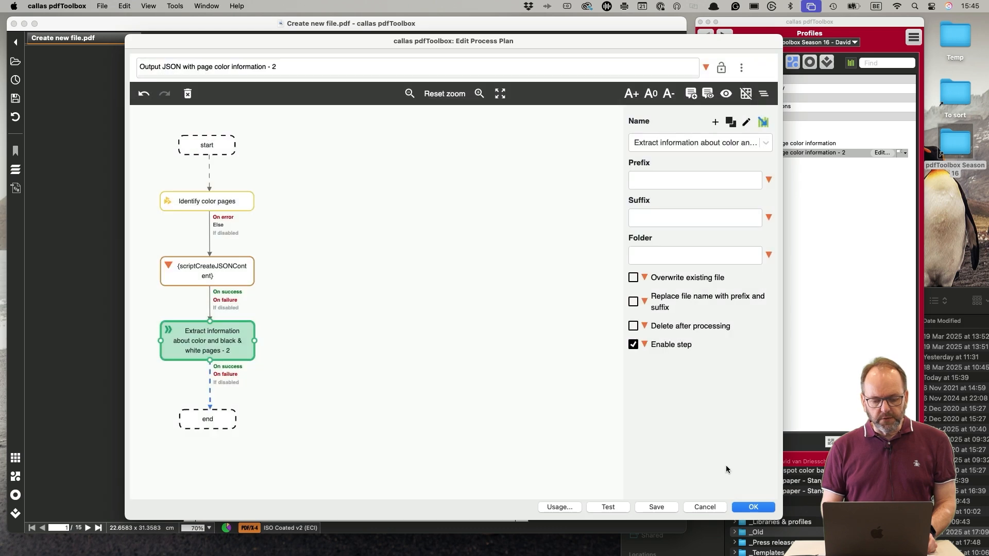
{"action": "left_click", "coordinate": [760, 507]}
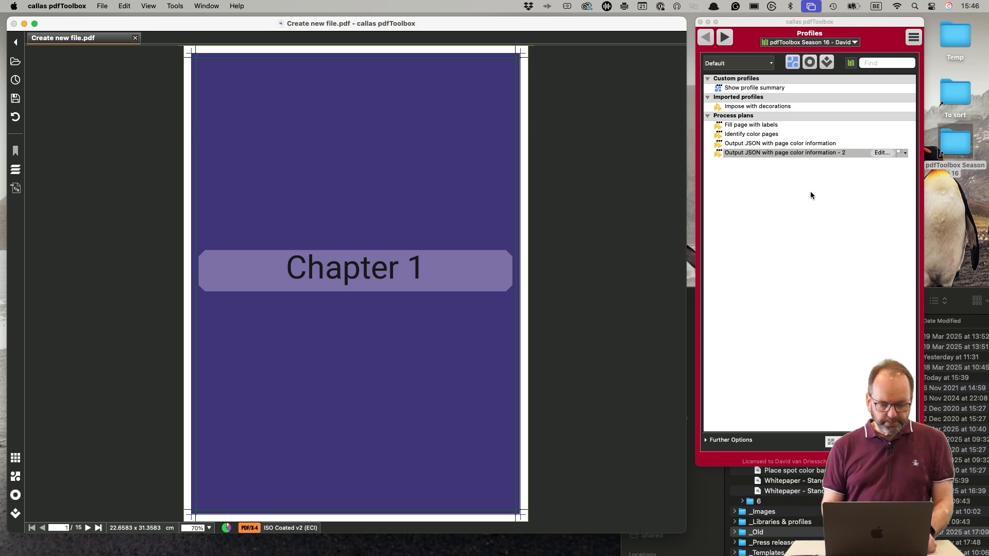
- Switch to PowerPoint, present the "New action: Create file" slide and advance to the "Apply transformation matrix" slide
{"action": "key", "text": "super+Tab"}
{"action": "key", "text": "super+Tab"}
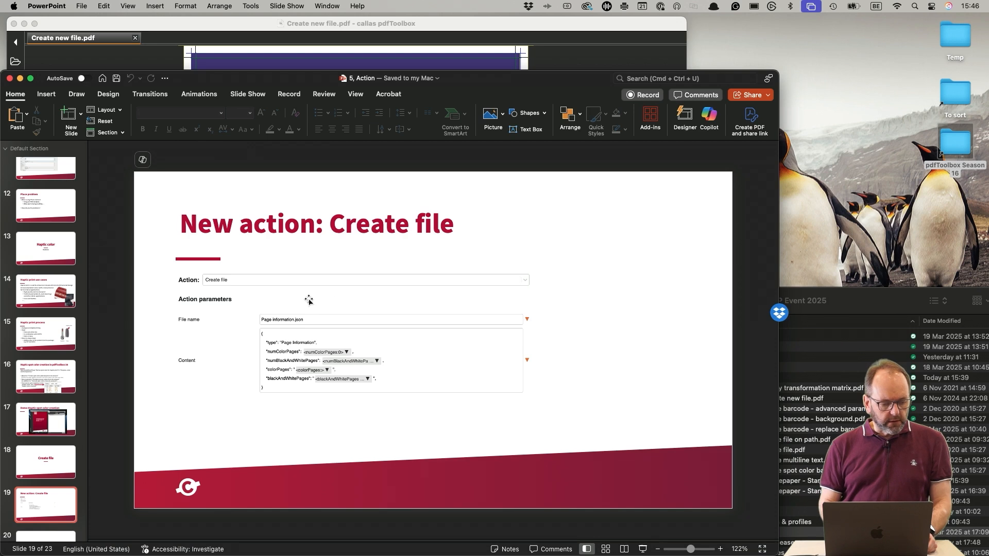
{"action": "key", "text": "super+shift+Return"}
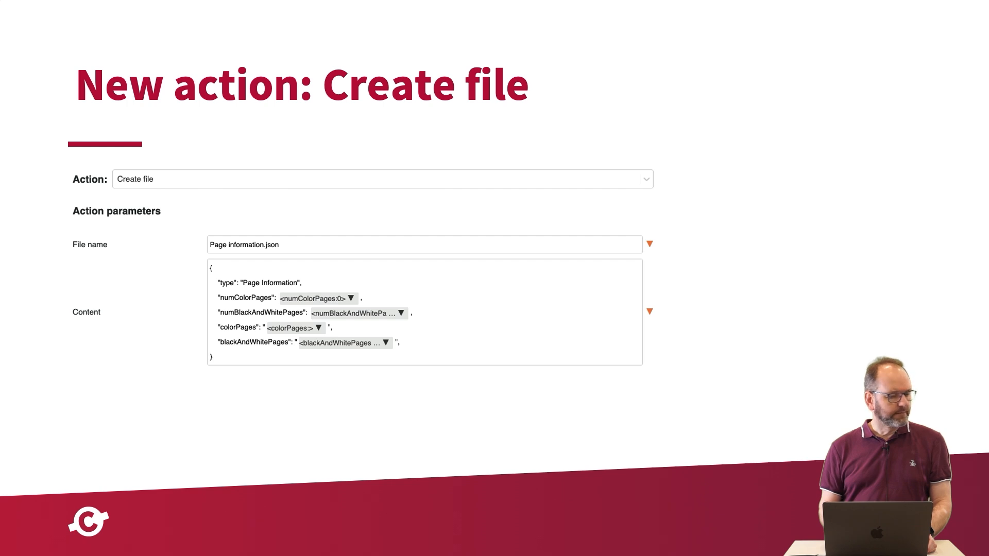
{"action": "key", "text": "Right"}
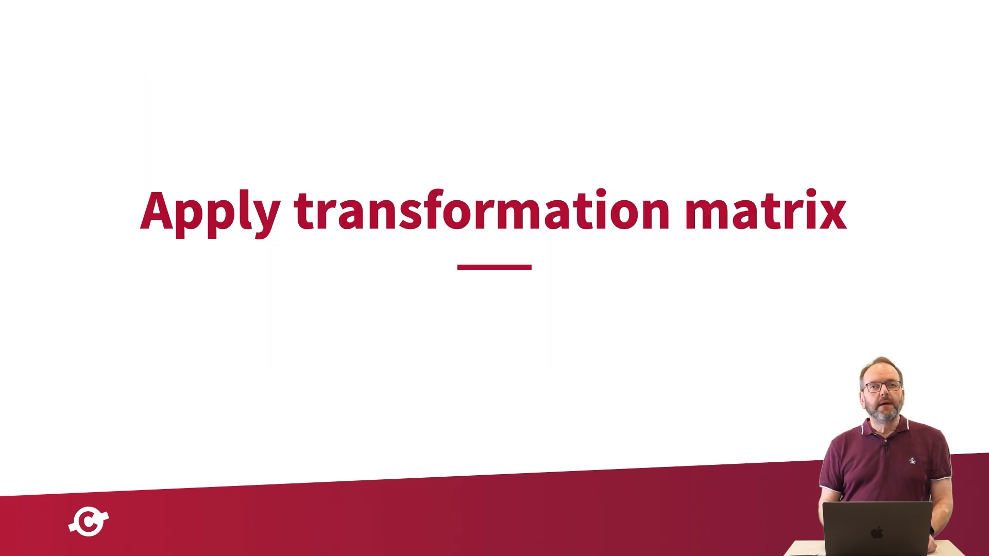
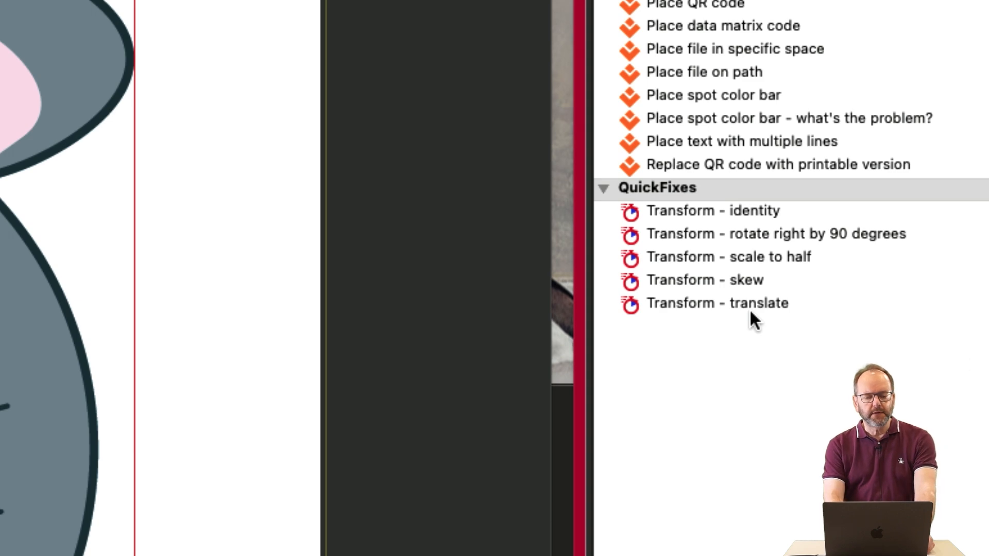
- Test the "Transform - rotate right by 90 degrees" QuickFix on "Apply transformation matrix.pdf" in pdfToolbox and close the test result
{"action": "left_click", "coordinate": [781, 234]}
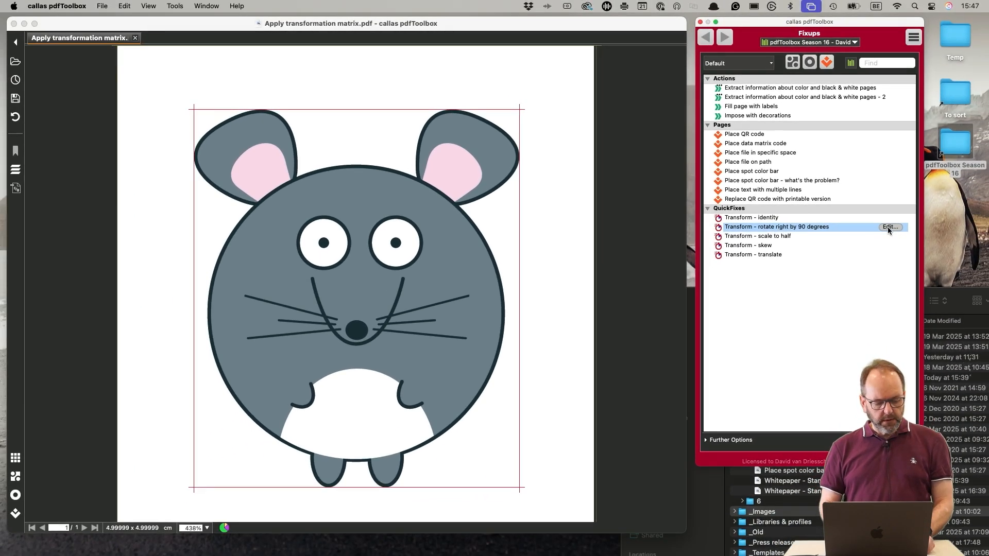
{"action": "left_click", "coordinate": [888, 227]}
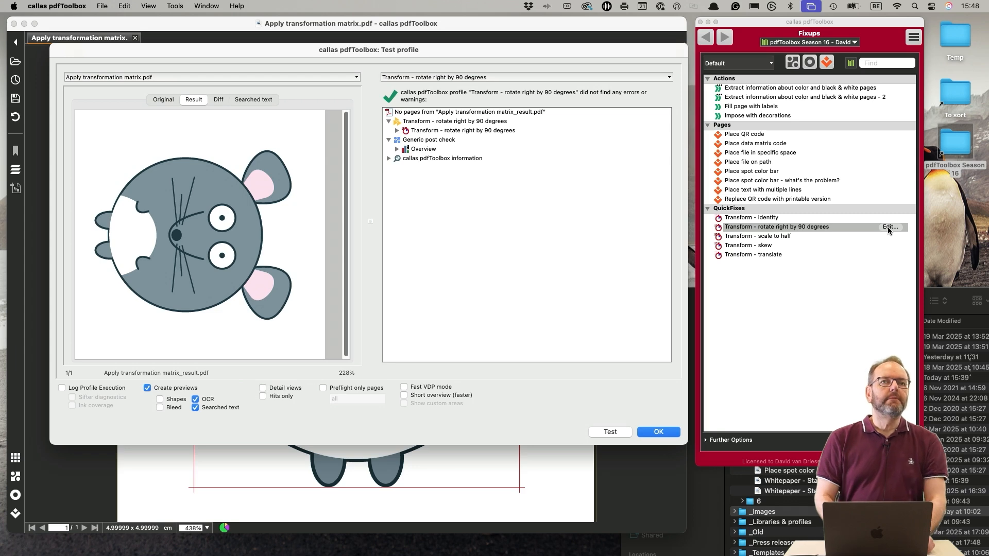
{"action": "key", "text": "Return"}
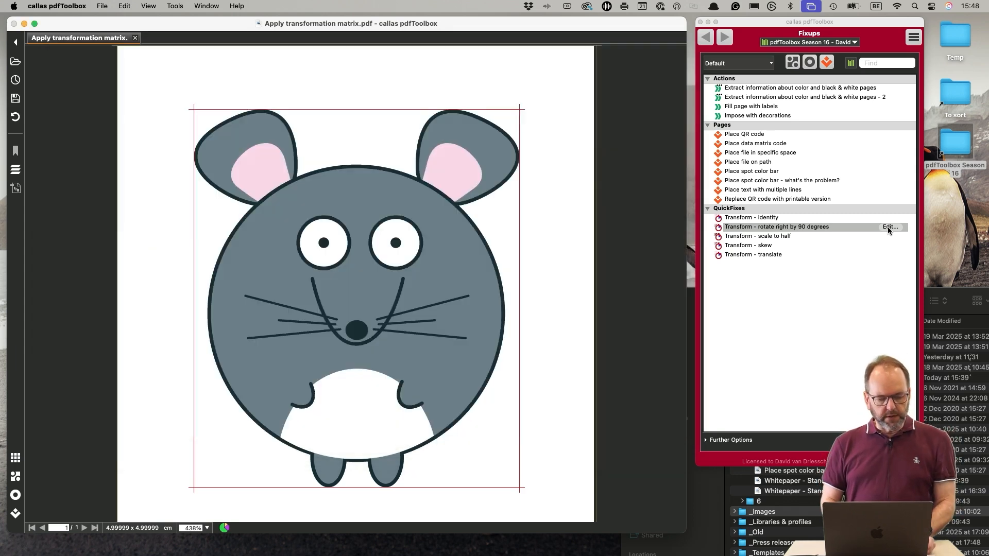
- Test the "Transform - scale to half" QuickFix on "Apply transformation matrix.pdf" and close the test result
{"action": "left_click", "coordinate": [793, 240]}
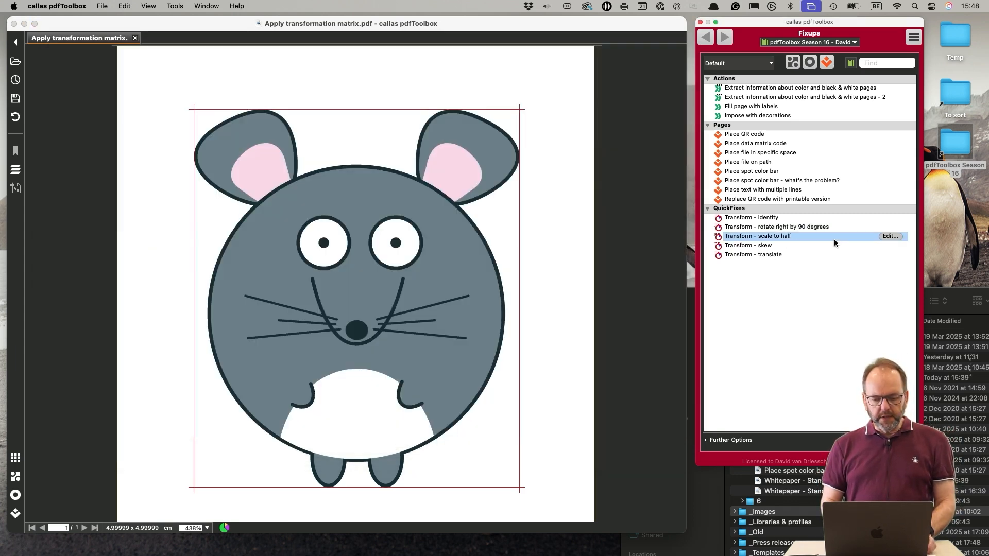
{"action": "left_click", "coordinate": [890, 236]}
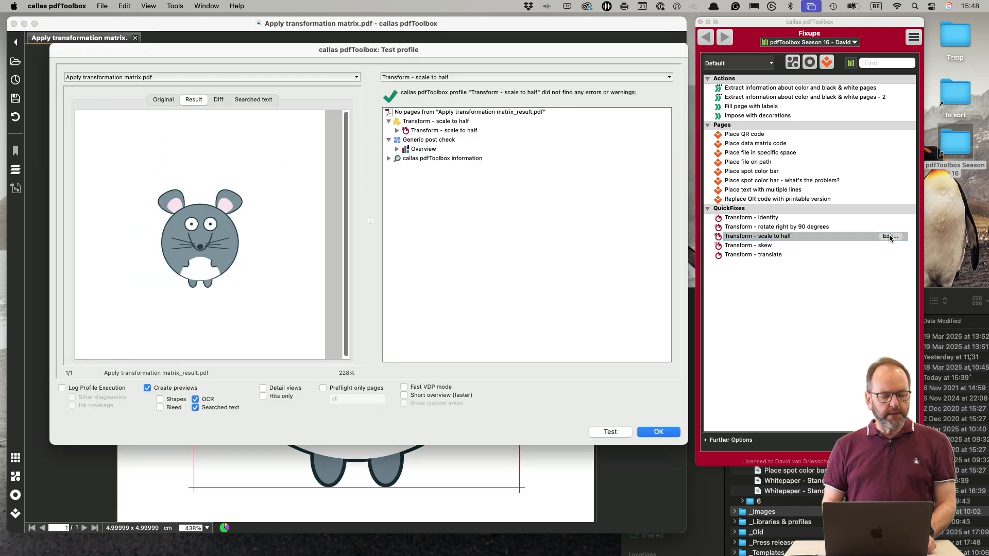
{"action": "key", "text": "Return"}
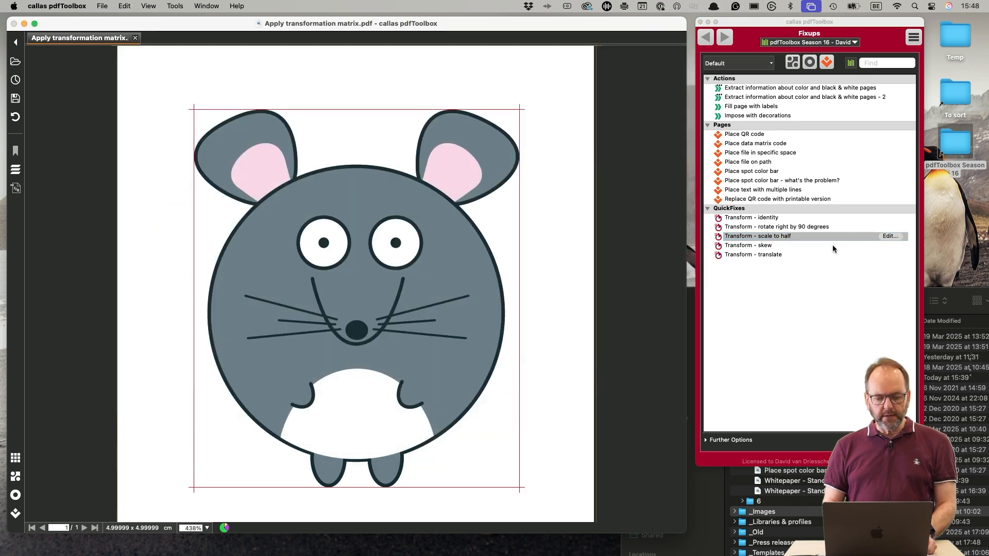
- Test the "Transform - skew" QuickFix on "Apply transformation matrix.pdf" and close the test result
{"action": "left_click", "coordinate": [832, 247]}
{"action": "left_click", "coordinate": [887, 246]}
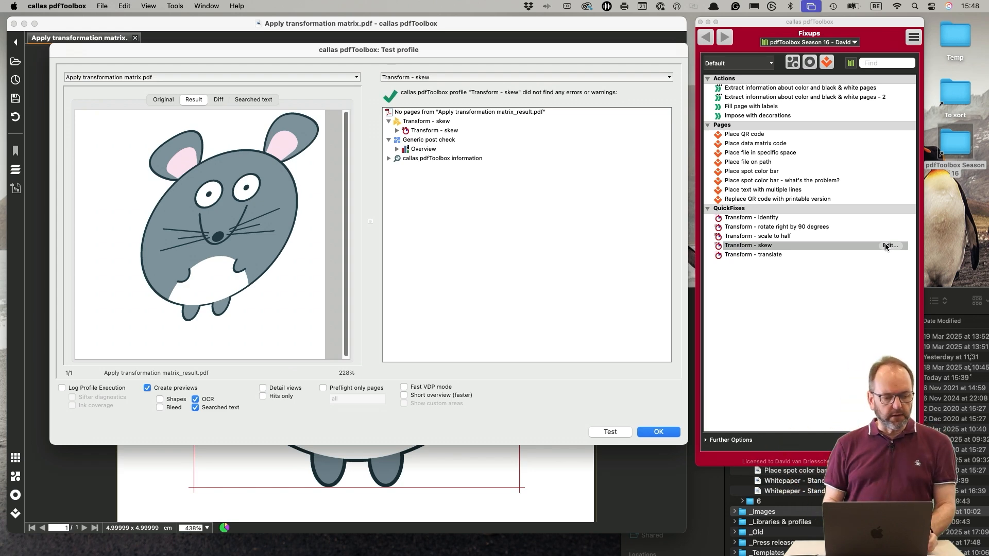
{"action": "key", "text": "Return"}
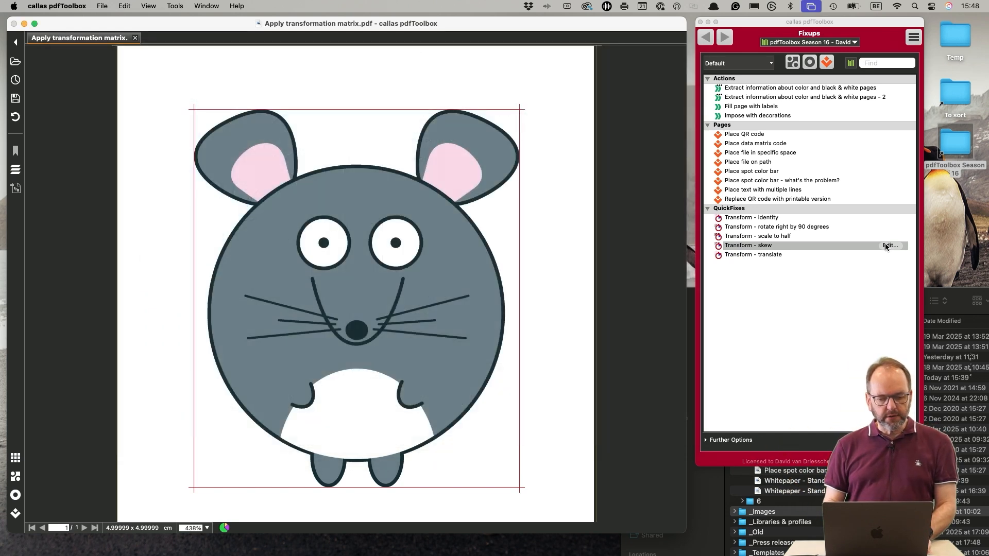
- Test the "Transform - translate" QuickFix on "Apply transformation matrix.pdf" and close the test result
{"action": "left_click", "coordinate": [849, 256]}
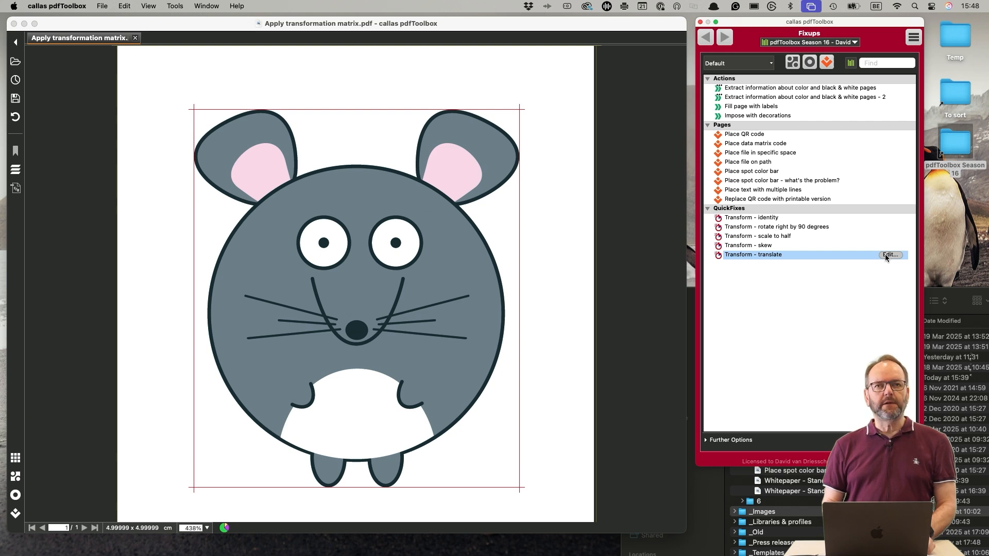
{"action": "left_click", "coordinate": [887, 254]}
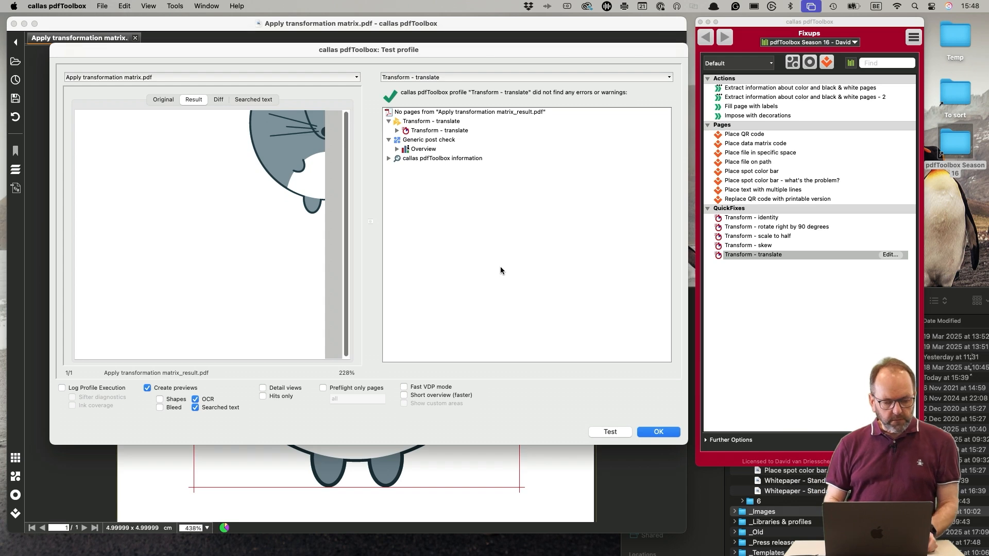
{"action": "left_click", "coordinate": [659, 433]}
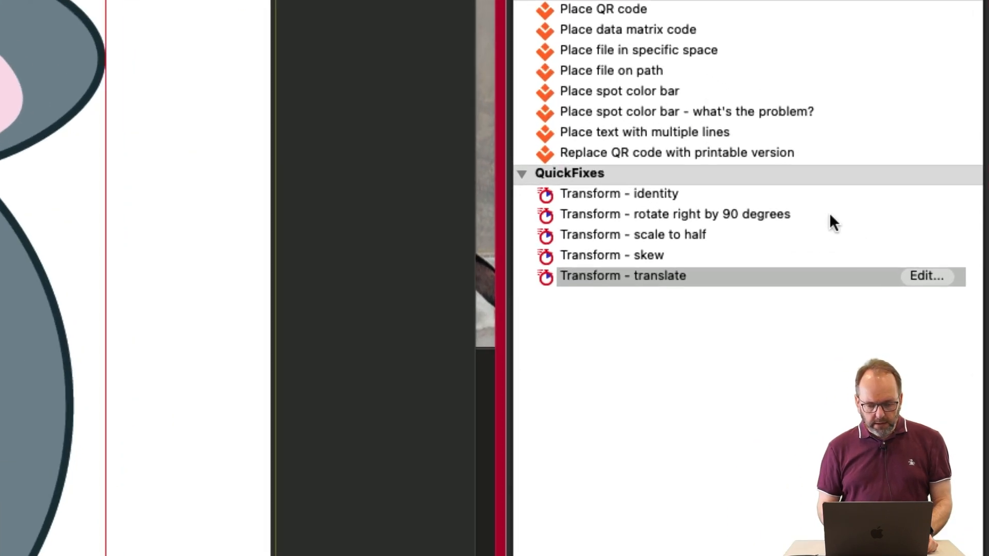
- Examine the matrix values and reference settings of the "Transform - rotate right by 90 degrees" QuickFix and close its editor without saving
{"action": "left_click", "coordinate": [830, 215]}
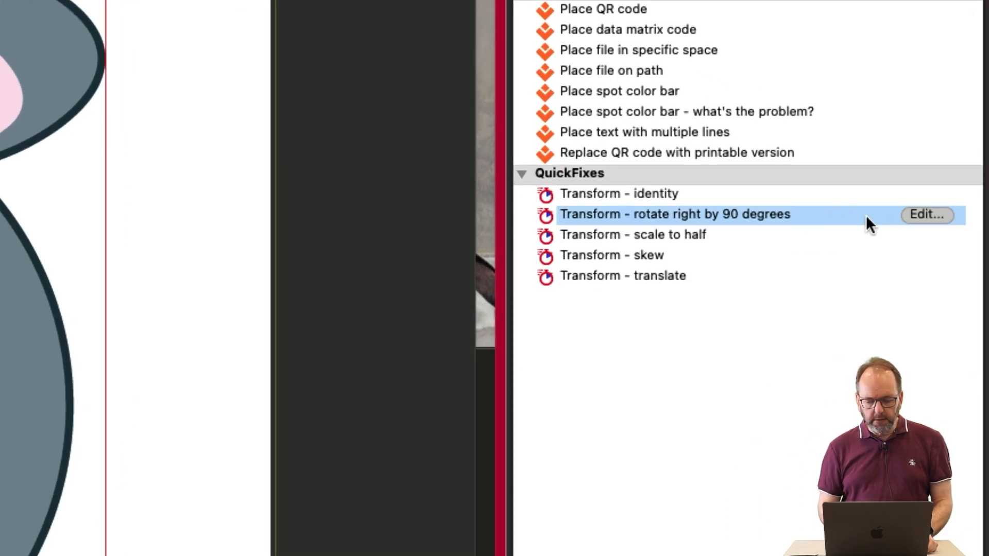
{"action": "left_click", "coordinate": [925, 215]}
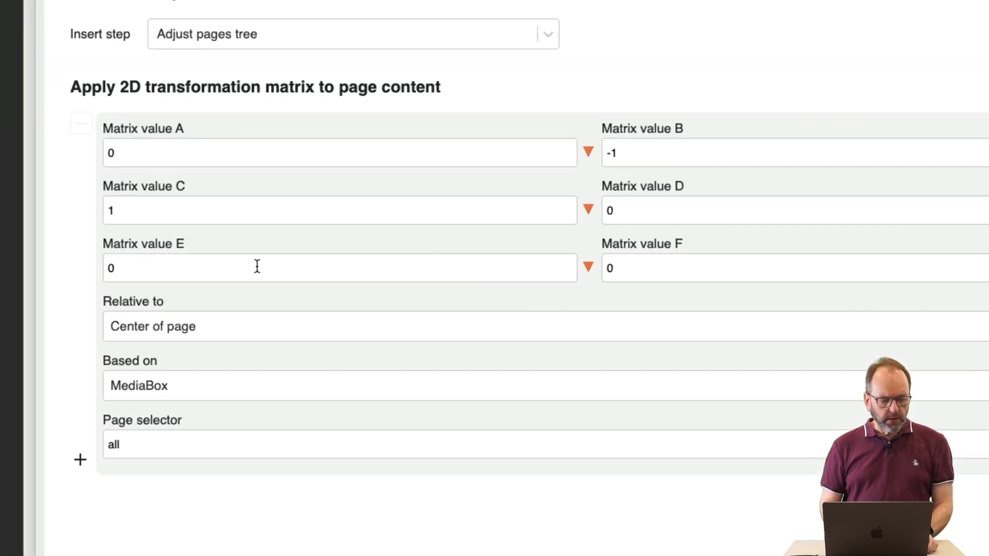
{"action": "scroll", "coordinate": [165, 31], "scroll_direction": "up", "scroll_amount": 2}
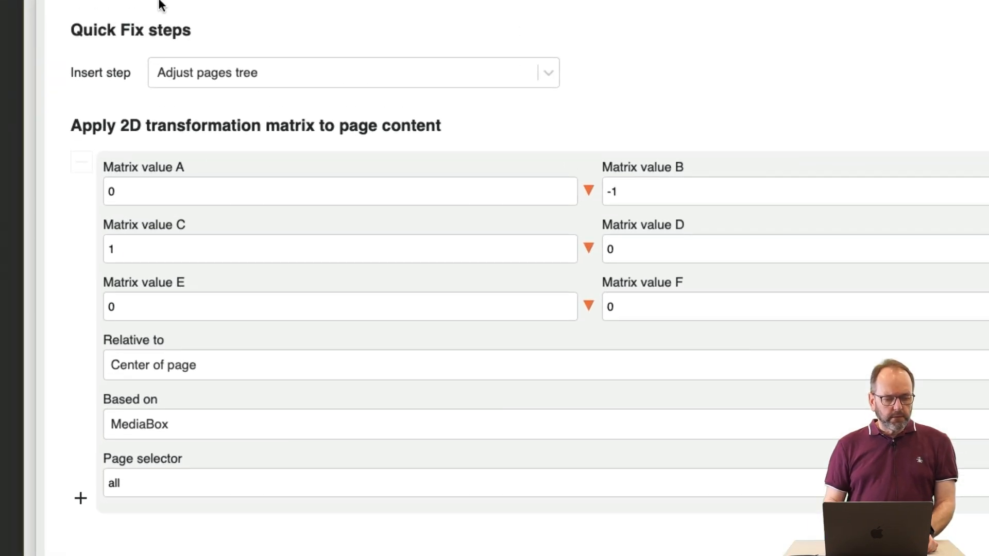
{"action": "scroll", "coordinate": [157, 5], "scroll_direction": "up", "scroll_amount": 2}
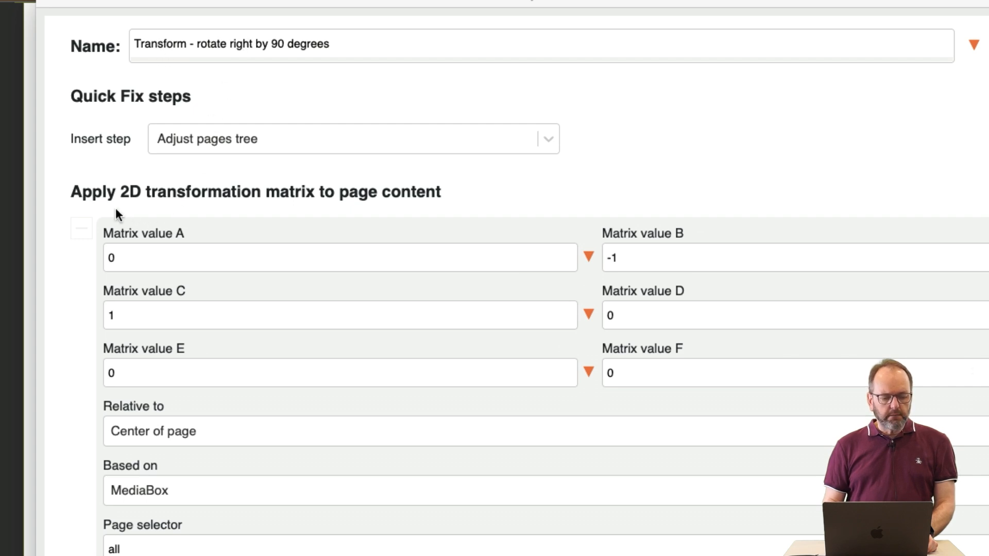
{"action": "mouse_move", "coordinate": [212, 202]}
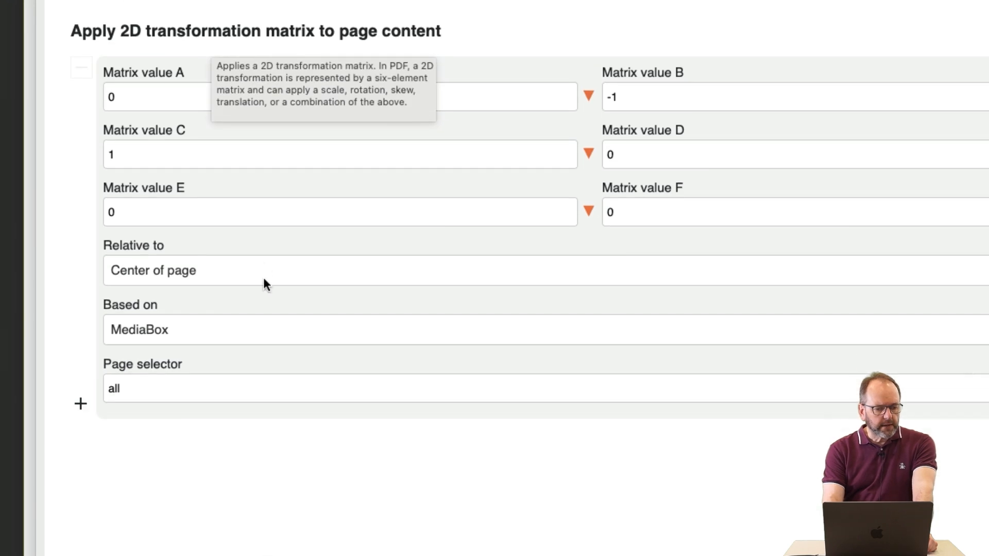
{"action": "left_click", "coordinate": [186, 93]}
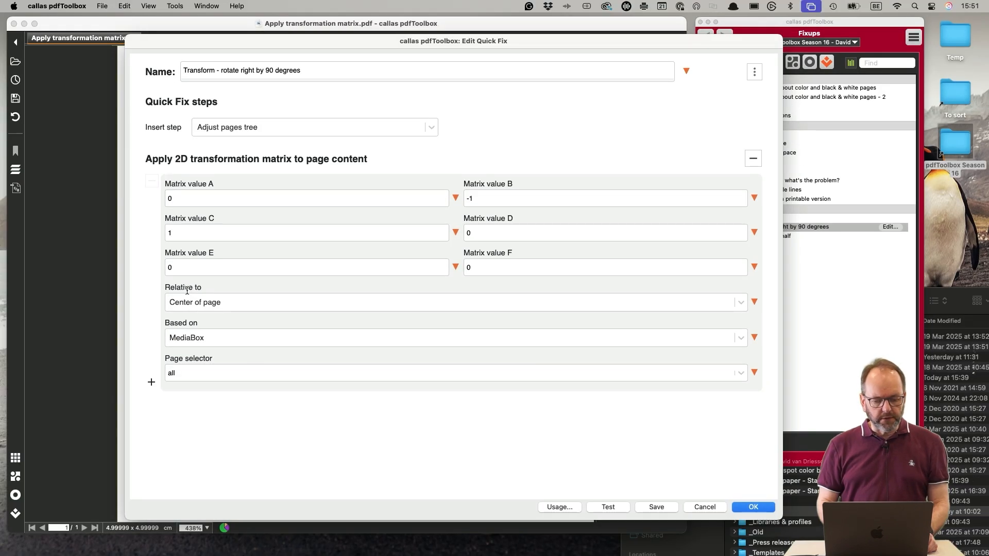
{"action": "left_click", "coordinate": [706, 508]}
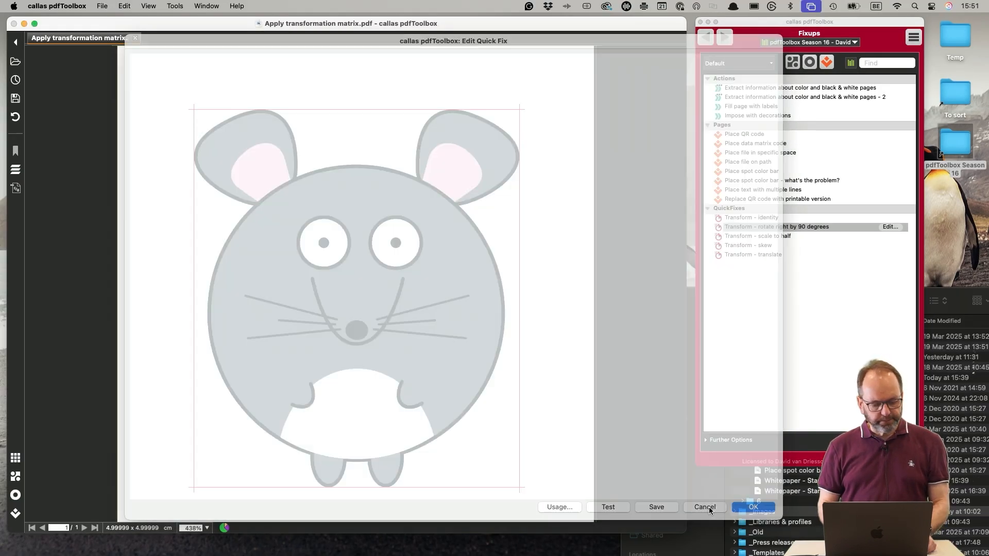
- Switch to PowerPoint, start the slide show from "Apply transformation matrix" and advance to the "New Quick Fix: Apply transformation matrix" slide
{"action": "key", "text": "super+Tab"}
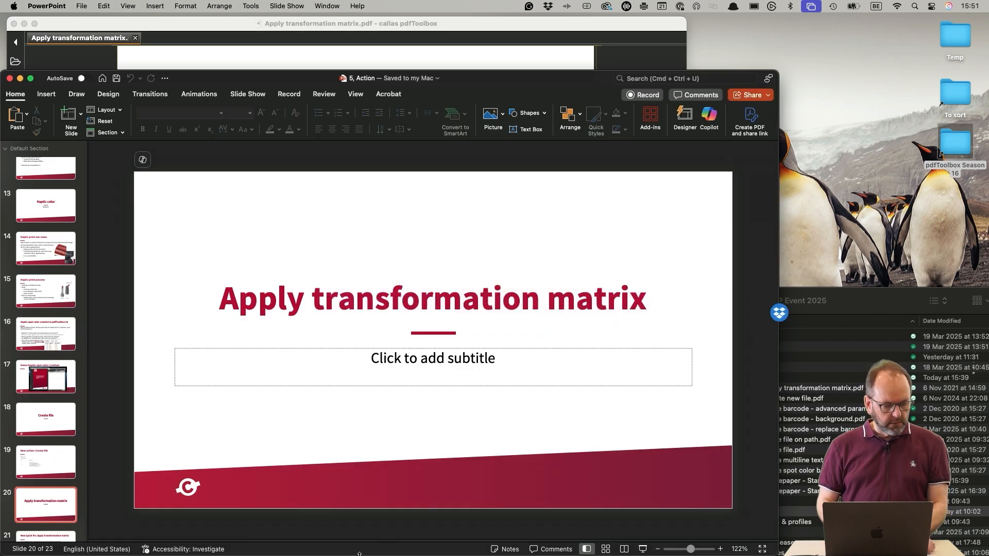
{"action": "key", "text": "Down"}
{"action": "key", "text": "Down"}
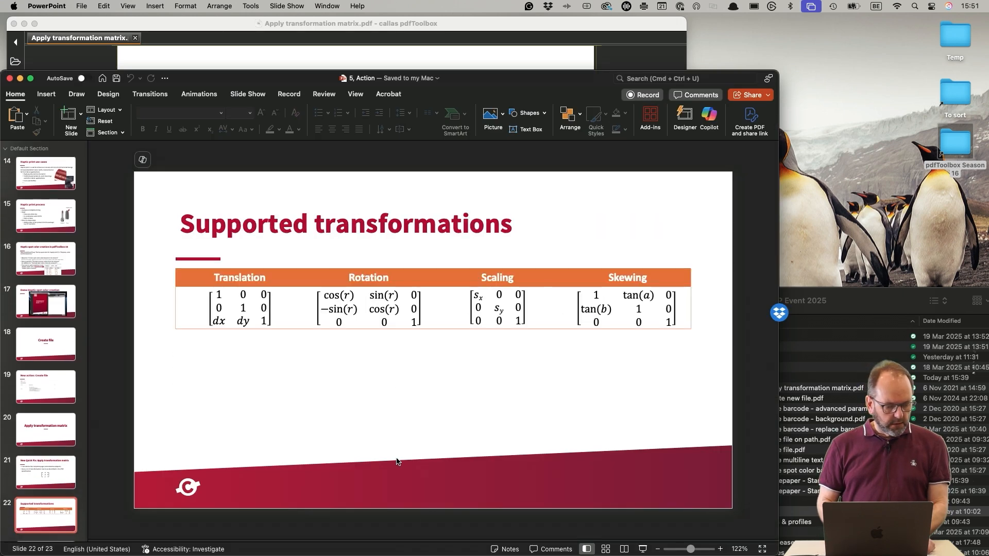
{"action": "key", "text": "Down"}
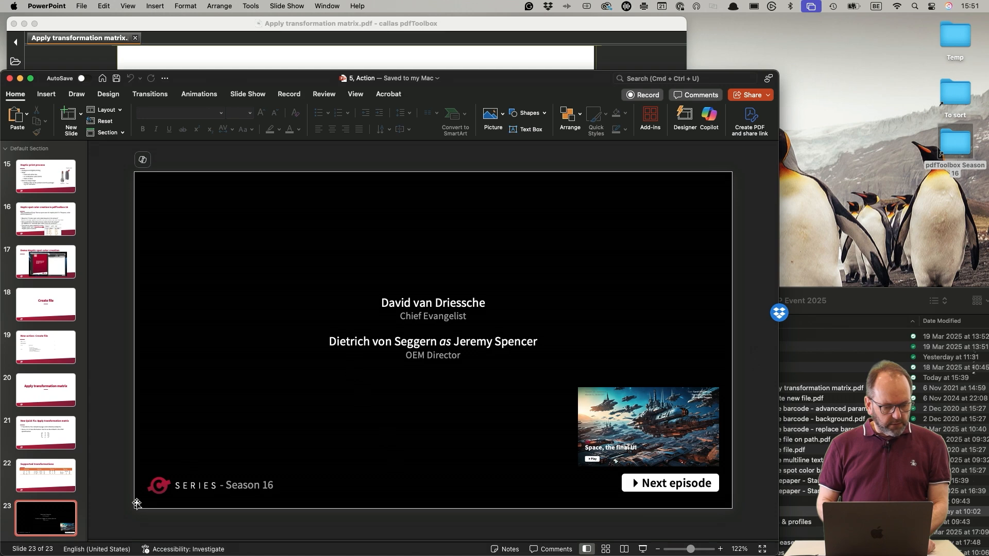
{"action": "left_click", "coordinate": [46, 400]}
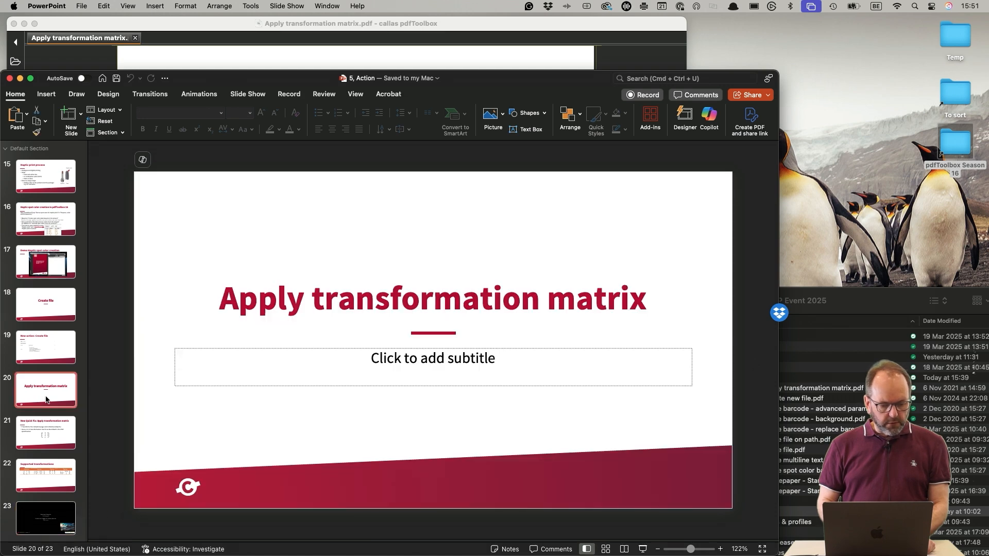
{"action": "key", "text": "super+shift+Return"}
{"action": "key", "text": "Down"}
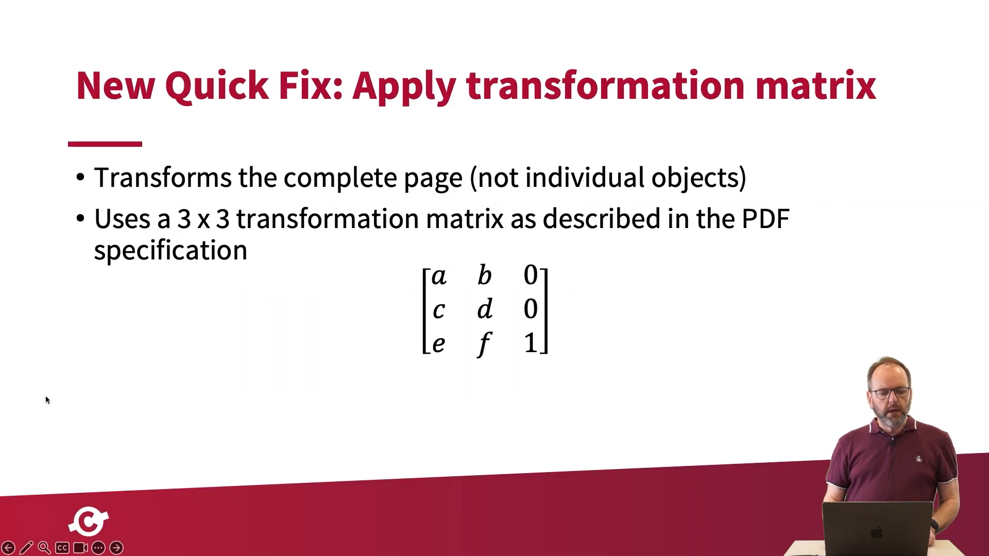